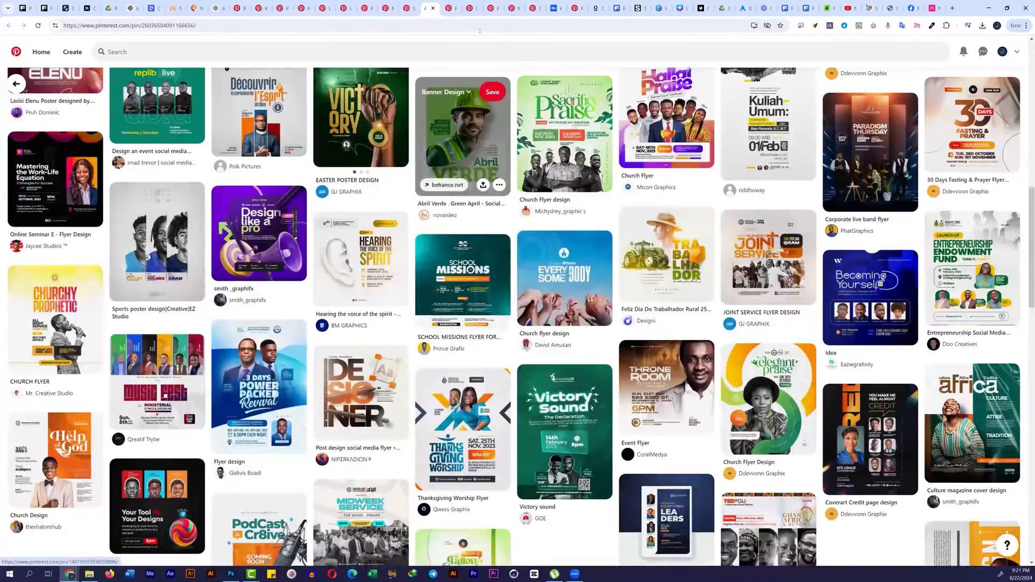
Step: Browse the opened Pinterest pins and their related flyers for a multi-speaker church flyer reference
{"action": "left_click", "coordinate": [157, 474]}
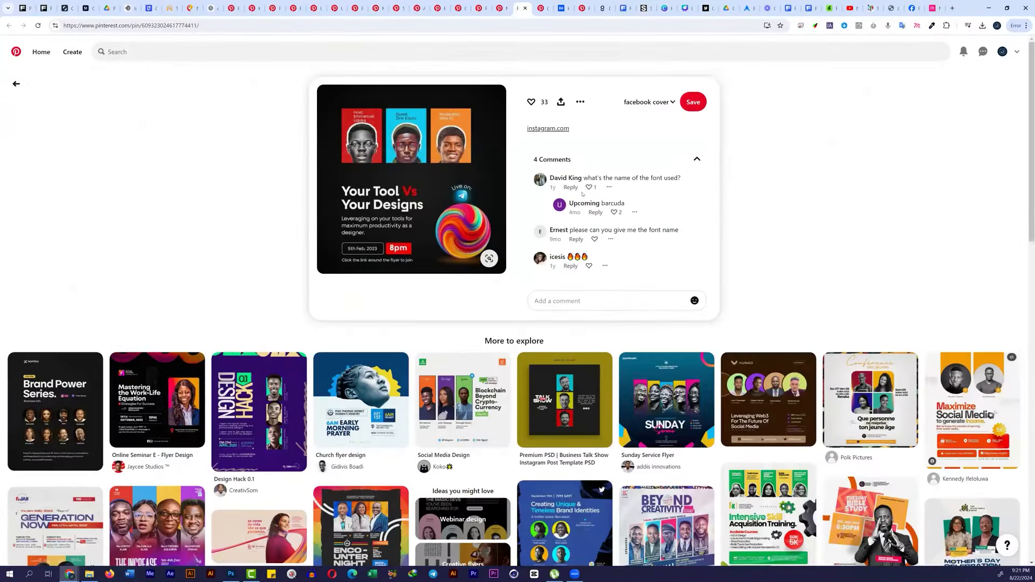
{"action": "left_click", "coordinate": [498, 8]}
{"action": "left_click", "coordinate": [479, 8]}
{"action": "left_click", "coordinate": [459, 8]}
{"action": "left_click", "coordinate": [438, 8]}
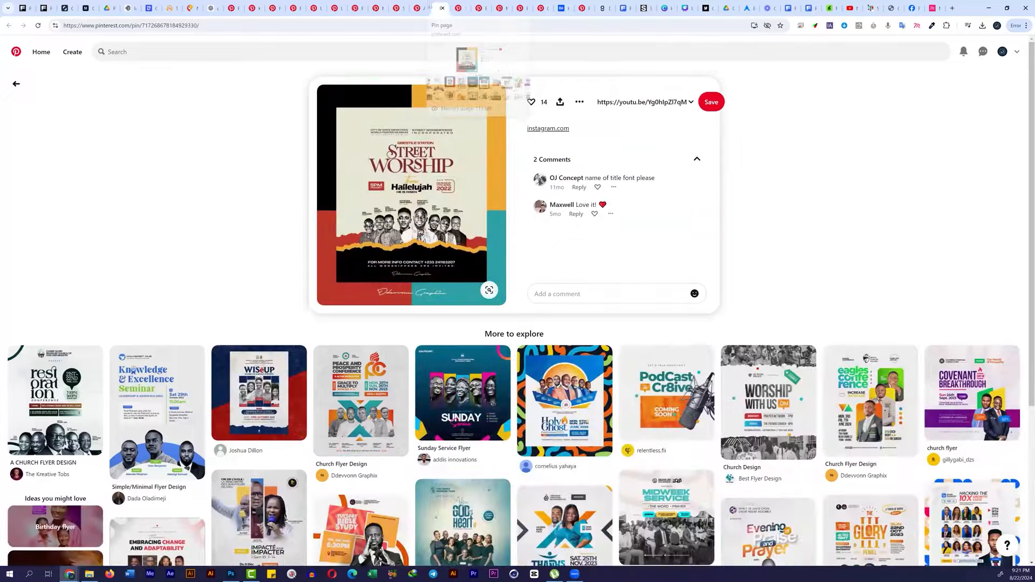
{"action": "left_click", "coordinate": [418, 8]}
{"action": "scroll", "coordinate": [380, 136], "scroll_direction": "up", "scroll_amount": 7}
{"action": "scroll", "coordinate": [798, 210], "scroll_direction": "down", "scroll_amount": 5}
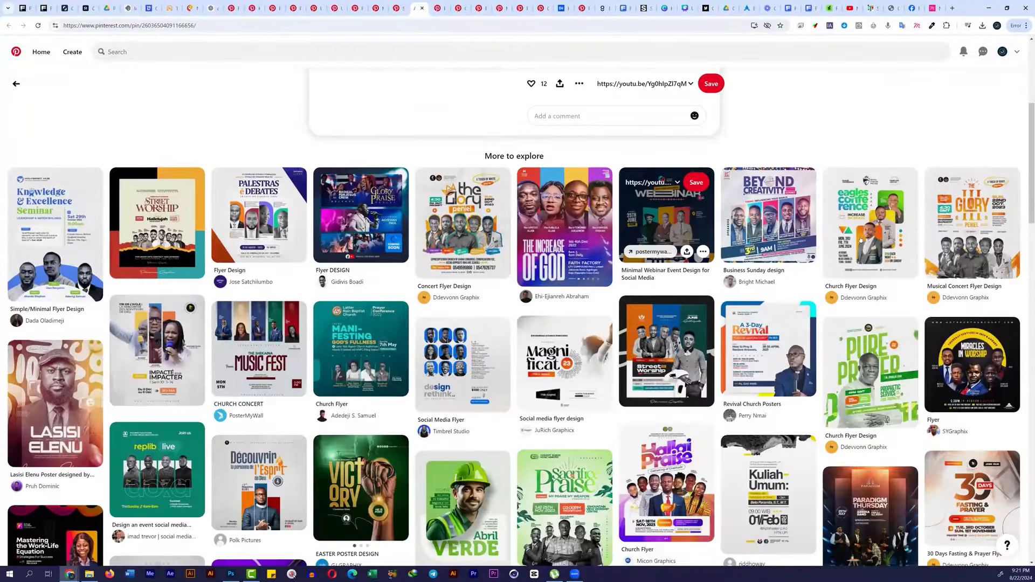
Step: Open the eagles conference flyer pin and, from its related pins, the ASEW church flyer
{"action": "middle_click", "coordinate": [866, 216]}
{"action": "left_click", "coordinate": [527, 8]}
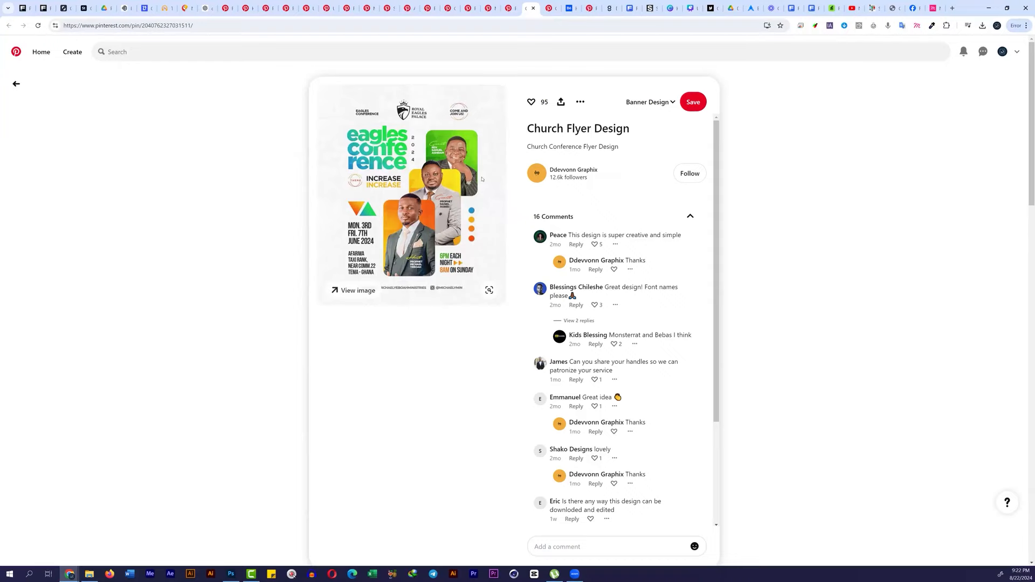
{"action": "scroll", "coordinate": [482, 179], "scroll_direction": "down", "scroll_amount": 5}
{"action": "middle_click", "coordinate": [389, 386]}
{"action": "left_click", "coordinate": [538, 8]}
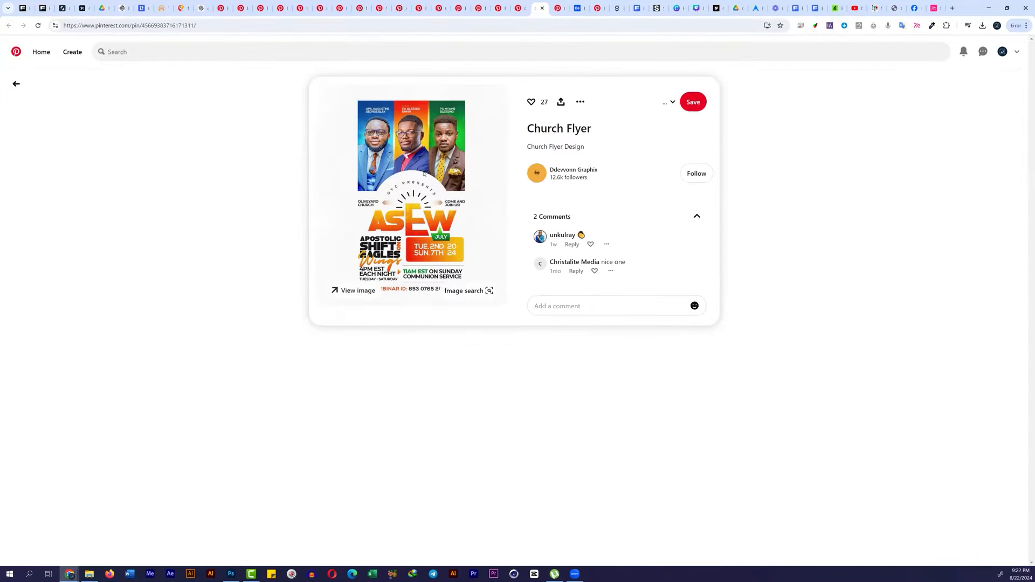
Step: Copy the ASEW flyer image into the blank Photoshop document and move it to the lower part of the canvas as a reference
{"action": "right_click", "coordinate": [422, 144]}
{"action": "left_click", "coordinate": [440, 174]}
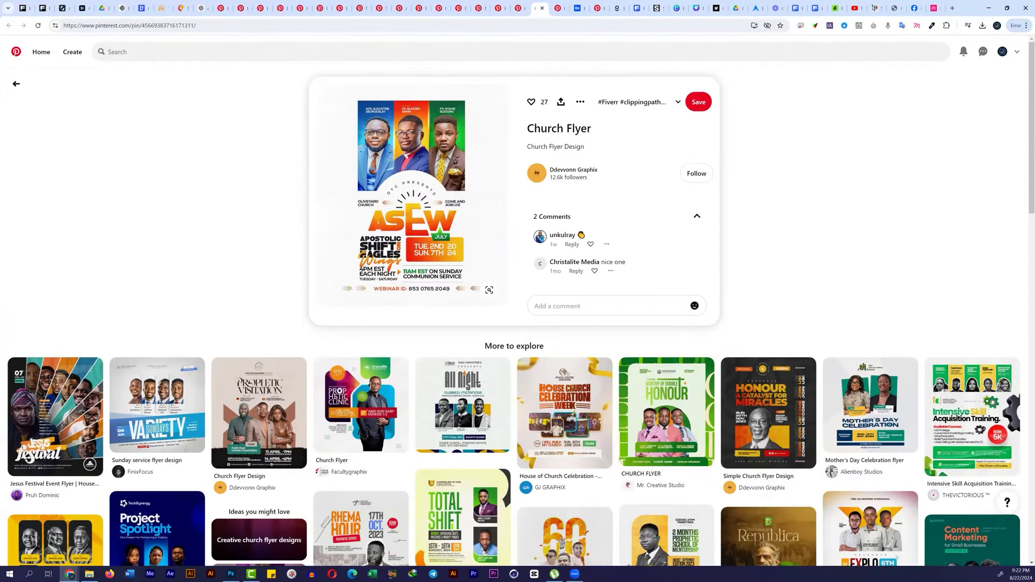
{"action": "left_click", "coordinate": [230, 573]}
{"action": "key", "text": "ctrl+v"}
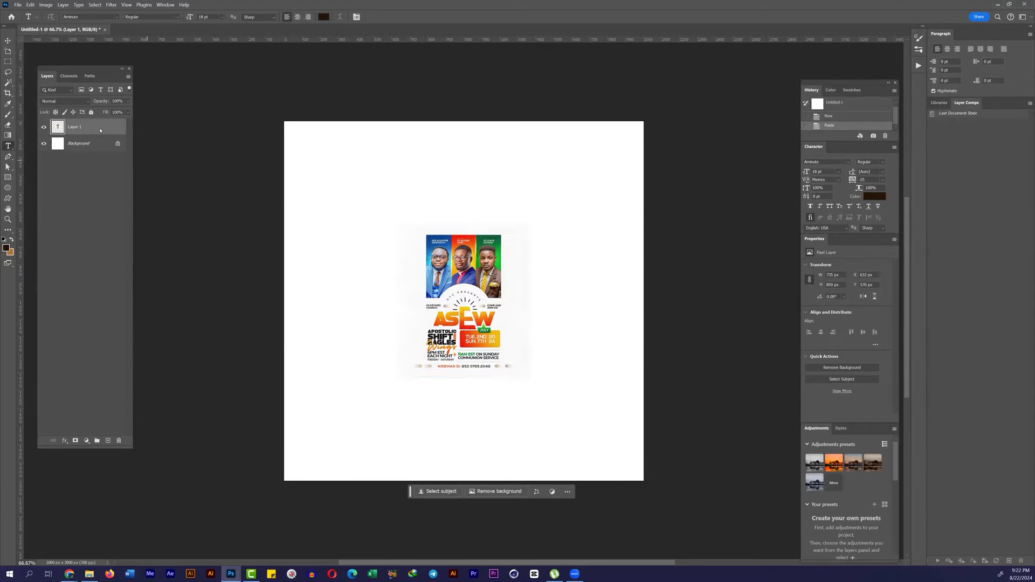
{"action": "left_click_drag", "start_coordinate": [464, 379], "coordinate": [468, 490]}
{"action": "left_click_drag", "start_coordinate": [474, 341], "coordinate": [476, 418]}
{"action": "key", "text": "Return"}
Step: Draw a tall rectangle in the canvas's upper-left area and fill it with the blue sampled from the reference flyer
{"action": "key", "text": "u"}
{"action": "left_click_drag", "start_coordinate": [326, 151], "coordinate": [387, 284]}
{"action": "left_click", "coordinate": [7, 177]}
{"action": "left_click", "coordinate": [119, 16]}
{"action": "left_click", "coordinate": [69, 32]}
{"action": "left_click", "coordinate": [90, 17]}
{"action": "left_click", "coordinate": [141, 31]}
{"action": "left_click", "coordinate": [405, 347]}
{"action": "left_click", "coordinate": [836, 274]}
Step: Duplicate the blue rectangle beside the original and recolour the copy with an orange sampled from the reference flyer
{"action": "key", "text": "v"}
{"action": "left_click_drag", "start_coordinate": [347, 181], "coordinate": [406, 179]}
{"action": "left_click_drag", "start_coordinate": [391, 221], "coordinate": [403, 270]}
{"action": "key", "text": "i"}
{"action": "left_click", "coordinate": [524, 423]}
{"action": "left_click", "coordinate": [835, 274]}
Step: Copy the blue rectangle to the other side of the orange one and transform the three panels to span the upper canvas
{"action": "left_click", "coordinate": [78, 143]}
{"action": "left_click_drag", "start_coordinate": [303, 185], "coordinate": [615, 196]}
{"action": "scroll", "coordinate": [482, 203], "scroll_direction": "down", "scroll_amount": 6}
{"action": "left_click_drag", "start_coordinate": [503, 268], "coordinate": [501, 291]}
{"action": "left_click_drag", "start_coordinate": [523, 227], "coordinate": [522, 238]}
{"action": "key", "text": "Return"}
Step: Group the three rectangles and hide the pasted reference flyer layer
{"action": "key", "text": "m"}
{"action": "key", "text": "ctrl+g"}
{"action": "left_click", "coordinate": [43, 137]}
Step: Switch to the Chrome window with the flyer pins and open freepik.com in one of its tabs
{"action": "left_click", "coordinate": [73, 575]}
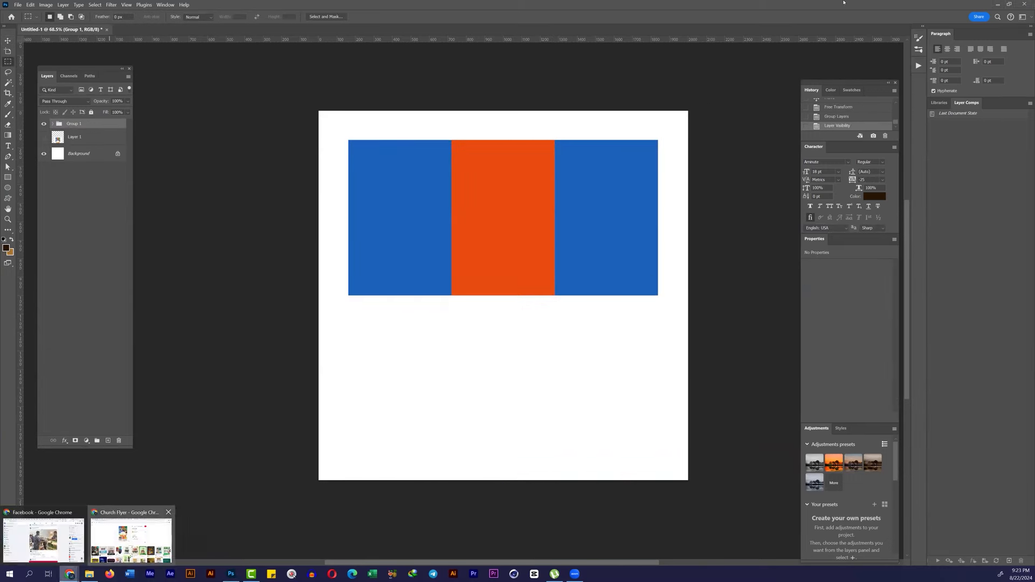
{"action": "left_click", "coordinate": [129, 539]}
{"action": "left_click", "coordinate": [816, 8]}
{"action": "left_click", "coordinate": [717, 8]}
{"action": "left_click", "coordinate": [838, 8]}
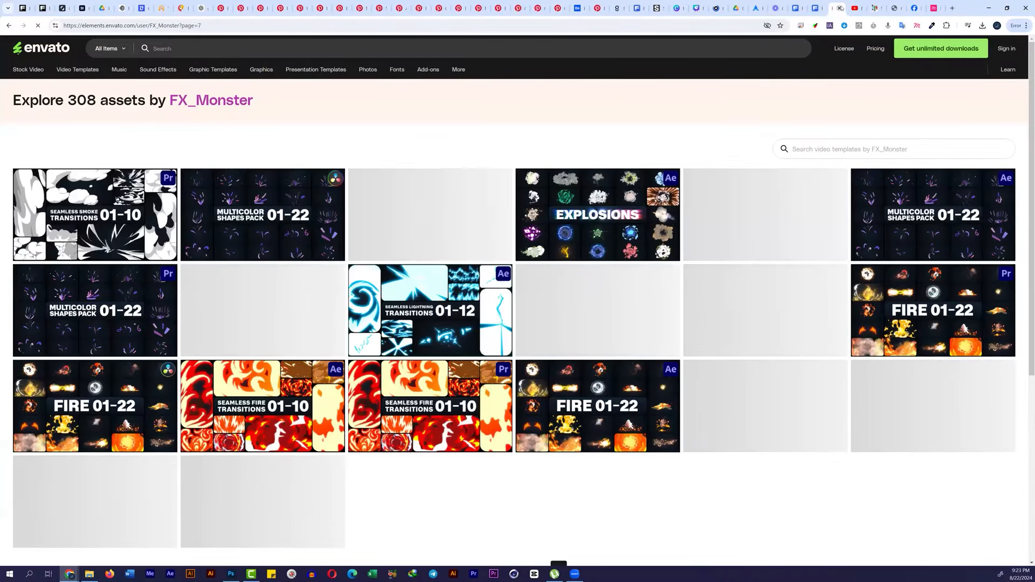
{"action": "left_click", "coordinate": [839, 7]}
{"action": "left_click", "coordinate": [839, 8]}
{"action": "left_click", "coordinate": [874, 8]}
{"action": "left_click", "coordinate": [878, 9]}
{"action": "left_click", "coordinate": [855, 8]}
{"action": "left_click", "coordinate": [873, 8]}
{"action": "left_click", "coordinate": [692, 27]}
{"action": "type", "text": "freepik.com"}
{"action": "key", "text": "Return"}
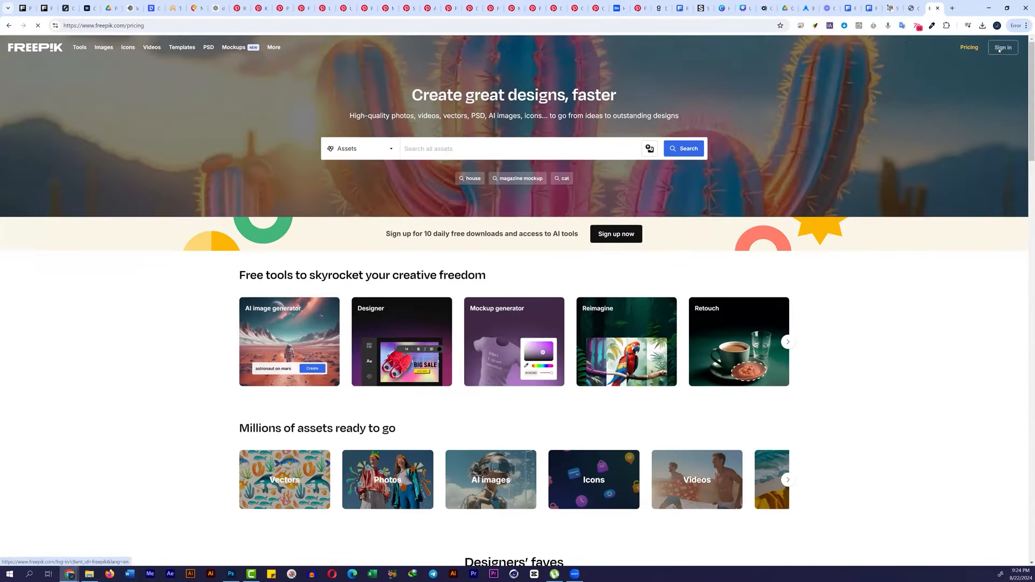
Step: Sign in to the Freepik account
{"action": "left_click", "coordinate": [968, 47]}
{"action": "left_click", "coordinate": [1001, 46]}
{"action": "left_click", "coordinate": [125, 429]}
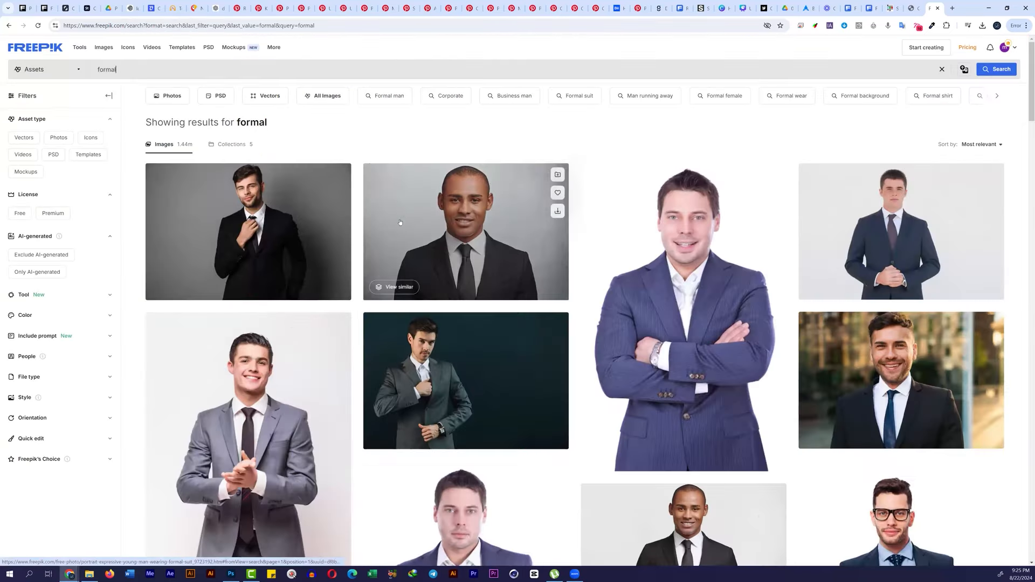
Step: Filter the "formal" search results to PSD files and browse through to the second page for cut-out men in suits
{"action": "scroll", "coordinate": [253, 162], "scroll_direction": "down", "scroll_amount": 5}
{"action": "left_click", "coordinate": [54, 136]}
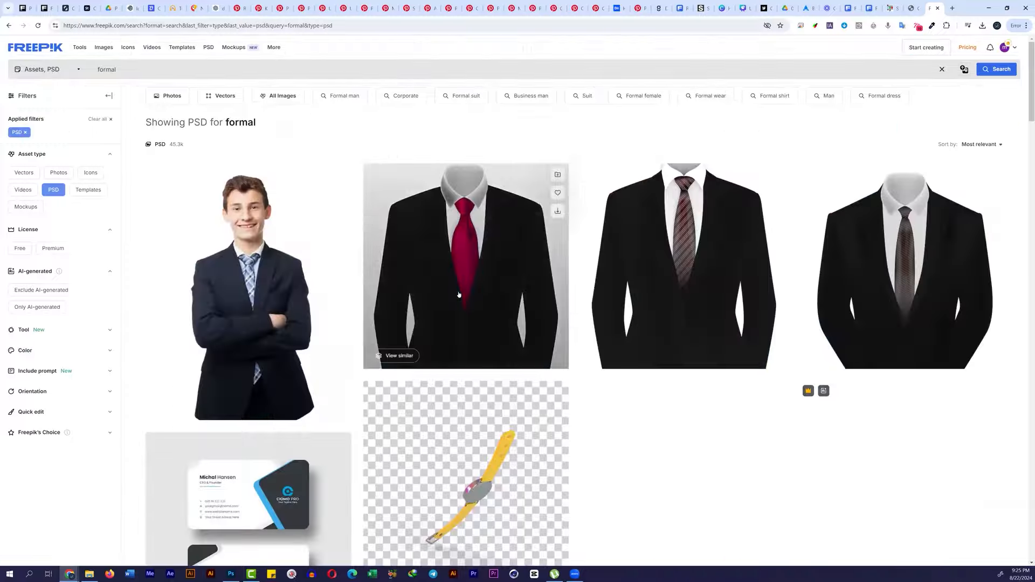
{"action": "scroll", "coordinate": [316, 205], "scroll_direction": "down", "scroll_amount": 10}
{"action": "scroll", "coordinate": [316, 205], "scroll_direction": "up", "scroll_amount": 15}
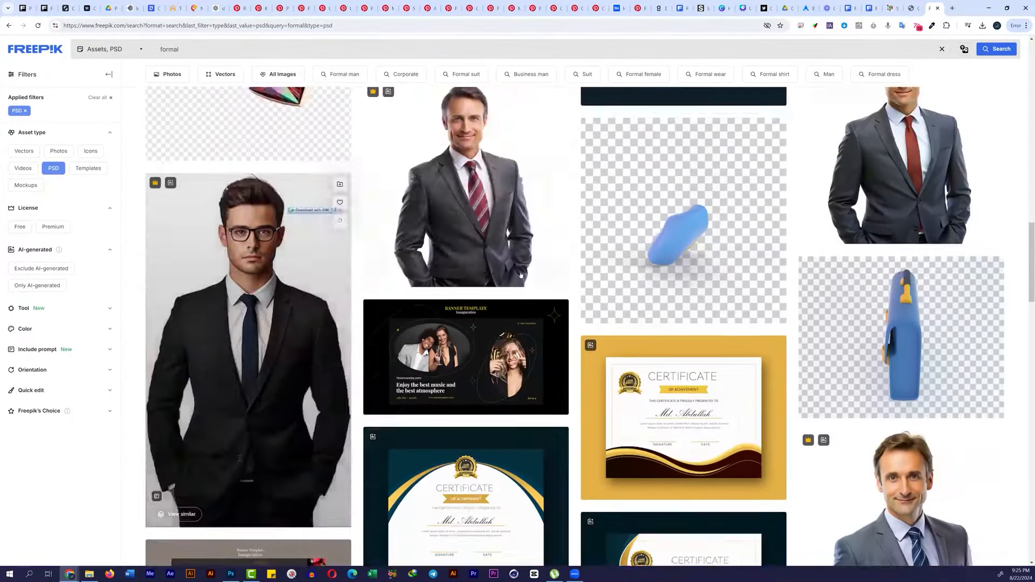
{"action": "scroll", "coordinate": [522, 271], "scroll_direction": "down", "scroll_amount": 20}
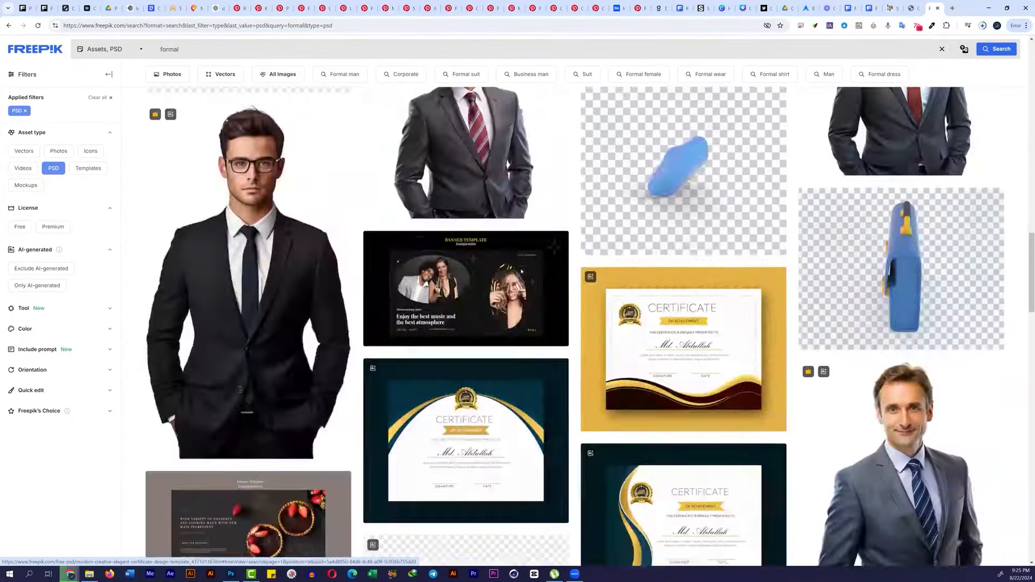
{"action": "left_click", "coordinate": [529, 425]}
{"action": "scroll", "coordinate": [545, 364], "scroll_direction": "down", "scroll_amount": 10}
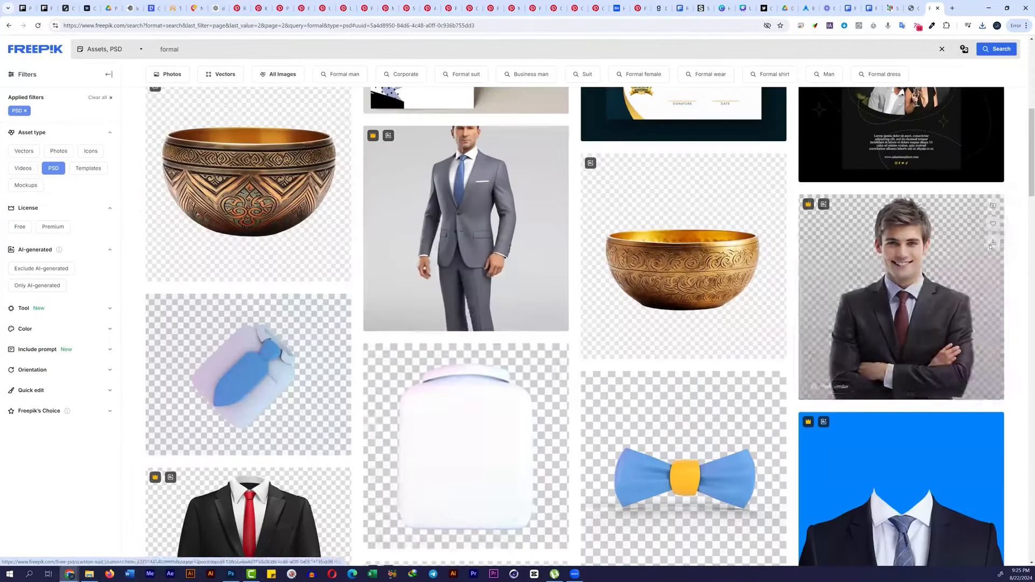
Step: Create a folder named "Group Banner" in Downloads and move the three businessman archives into it
{"action": "key", "text": "alt+Tab"}
{"action": "key", "text": "super+Up"}
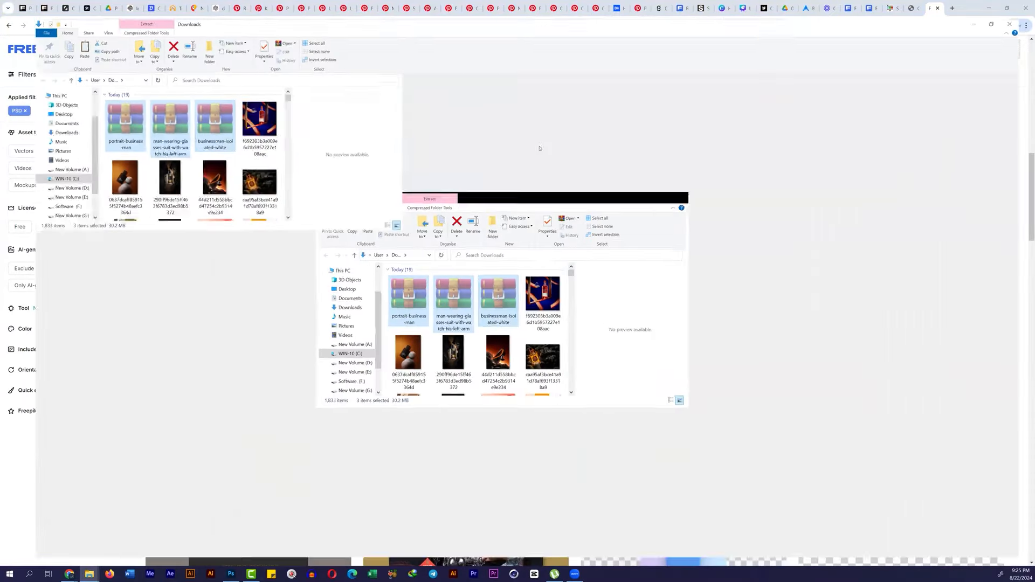
{"action": "key", "text": "ctrl+shift+n"}
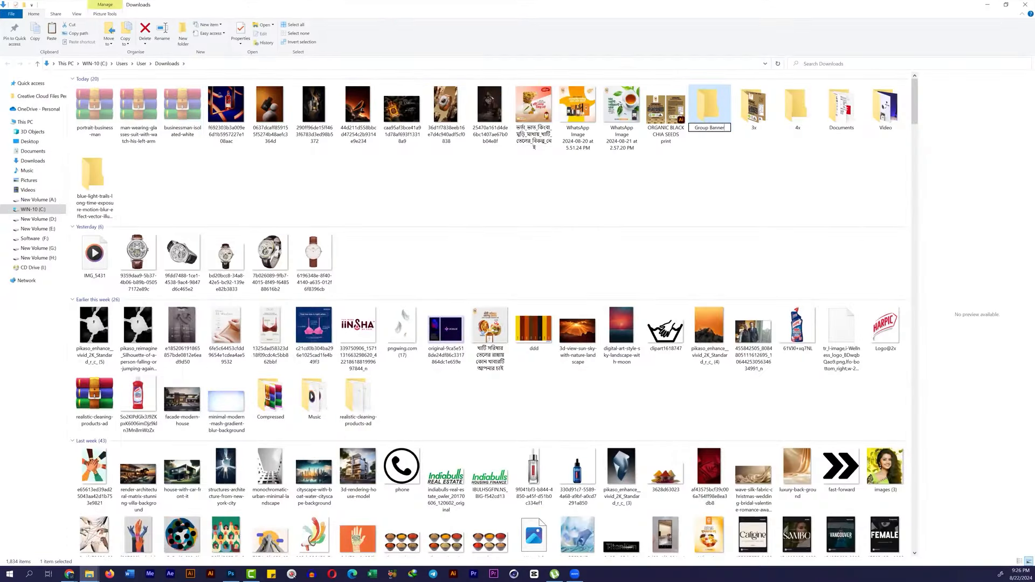
{"action": "type", "text": "Group Banner"}
{"action": "key", "text": "Return"}
{"action": "key", "text": "ctrl+v"}
Step: Open the PSD of the smiling man with glasses and bring his cutout into the flyer over the left blue panel
{"action": "key", "text": "alt+Up"}
{"action": "double_click", "coordinate": [577, 108]}
{"action": "double_click", "coordinate": [227, 97]}
{"action": "left_click_drag", "start_coordinate": [105, 131], "coordinate": [419, 253]}
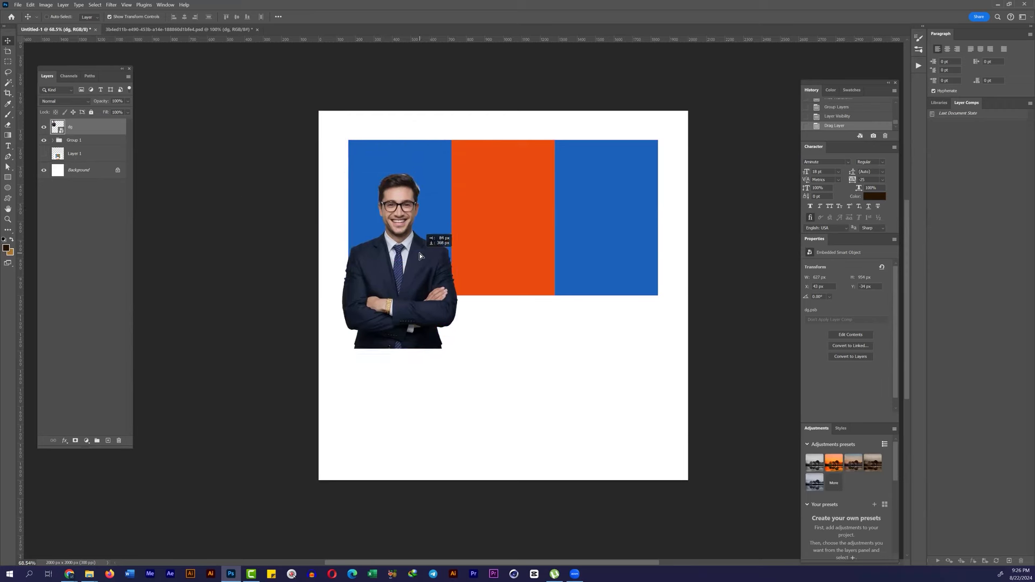
Step: Clip the smiling man with glasses to the left blue rectangle and lower him slightly within the panel
{"action": "right_click", "coordinate": [98, 180]}
{"action": "left_click", "coordinate": [129, 318]}
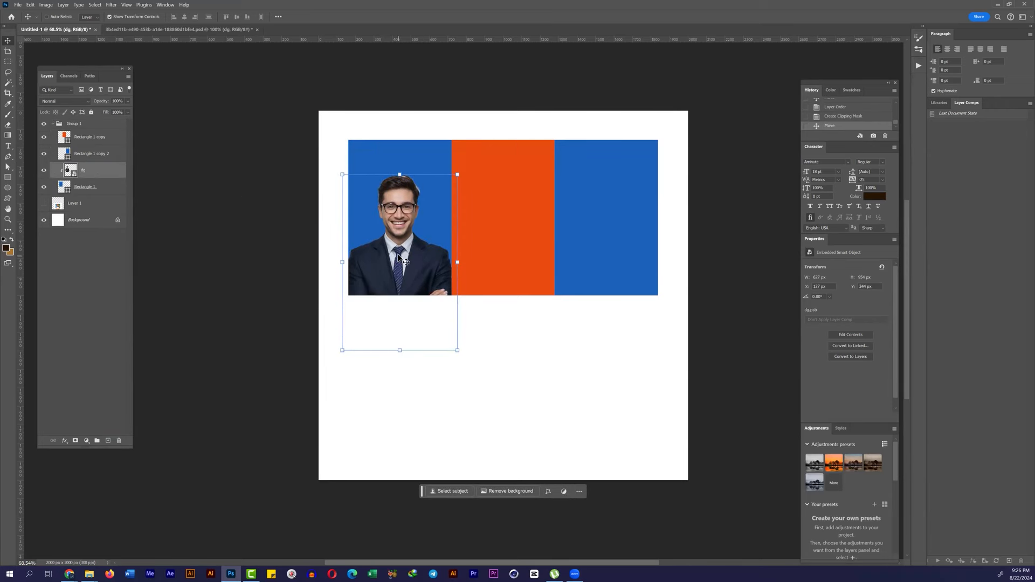
{"action": "left_click_drag", "start_coordinate": [408, 183], "coordinate": [408, 196]}
{"action": "key", "text": "ctrl+t"}
{"action": "key", "text": "Return"}
Step: Bring the second businessman with the dark red tie into the flyer, clipped to the orange rectangle and fitted within it
{"action": "left_click", "coordinate": [178, 29]}
{"action": "key", "text": "alt+Tab"}
{"action": "key", "text": "alt+Tab"}
{"action": "left_click", "coordinate": [356, 29]}
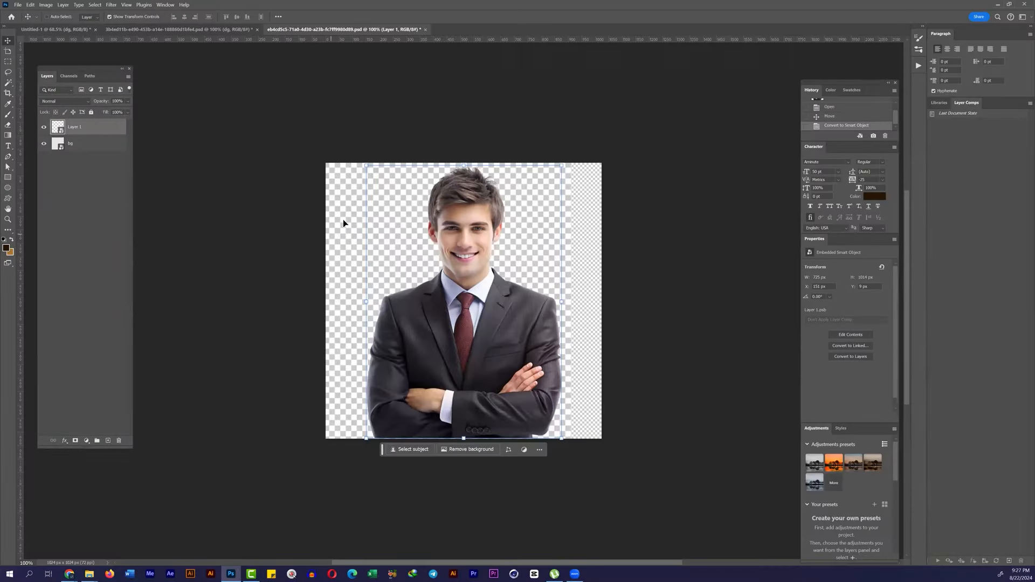
{"action": "left_click_drag", "start_coordinate": [341, 221], "coordinate": [481, 221]}
{"action": "left_click_drag", "start_coordinate": [81, 170], "coordinate": [105, 132]}
{"action": "key", "text": "ctrl+alt+g"}
{"action": "left_click_drag", "start_coordinate": [483, 337], "coordinate": [535, 363]}
Step: Open the third businessman's PSD, convert him to a smart object, and place him resized over the right blue panel
{"action": "key", "text": "alt+Tab"}
{"action": "double_click", "coordinate": [314, 100]}
{"action": "right_click", "coordinate": [86, 127]}
{"action": "left_click", "coordinate": [145, 270]}
{"action": "left_click_drag", "start_coordinate": [593, 296], "coordinate": [671, 302]}
{"action": "key", "text": "Return"}
Step: Move the third businessman's layer above the right blue rectangle and clip him to it
{"action": "left_click_drag", "start_coordinate": [81, 137], "coordinate": [96, 176]}
{"action": "right_click", "coordinate": [96, 176]}
{"action": "left_click", "coordinate": [130, 345]}
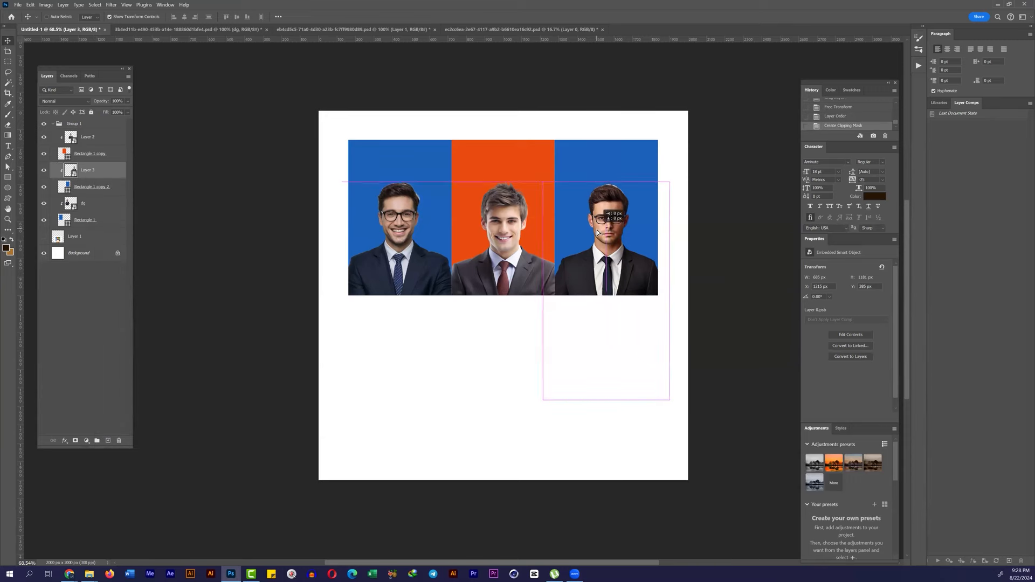
Step: Apply a Black & White adjustment with the Default preset to the businessman in the right panel
{"action": "left_click", "coordinate": [45, 4]}
{"action": "mouse_move", "coordinate": [62, 24]}
{"action": "left_click", "coordinate": [140, 102]}
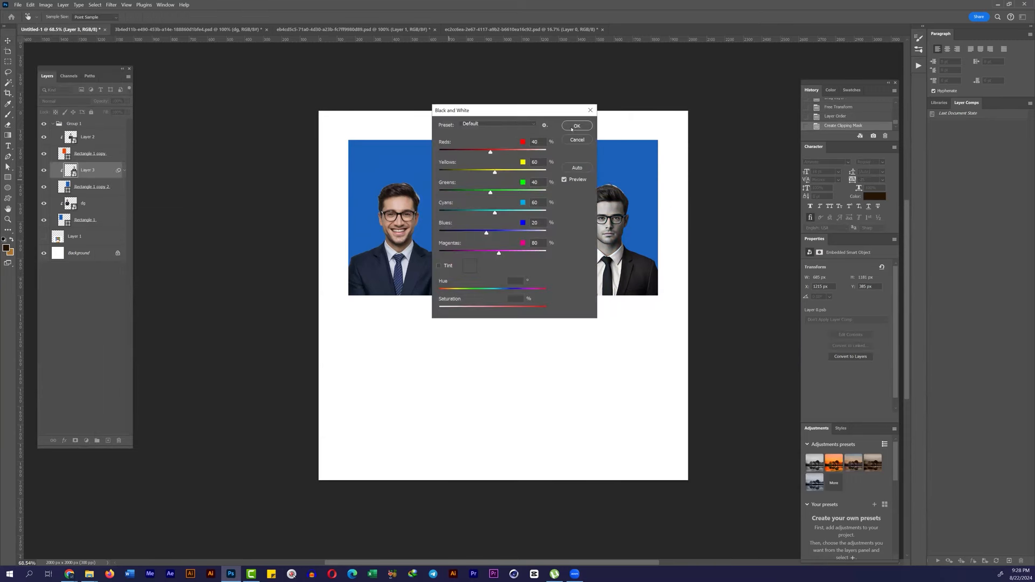
{"action": "left_click", "coordinate": [573, 131]}
Step: Apply the Default Black & White adjustment to the businessman in the orange panel
{"action": "left_click", "coordinate": [86, 136]}
{"action": "left_click", "coordinate": [114, 4]}
{"action": "left_click", "coordinate": [45, 4]}
{"action": "left_click", "coordinate": [140, 102]}
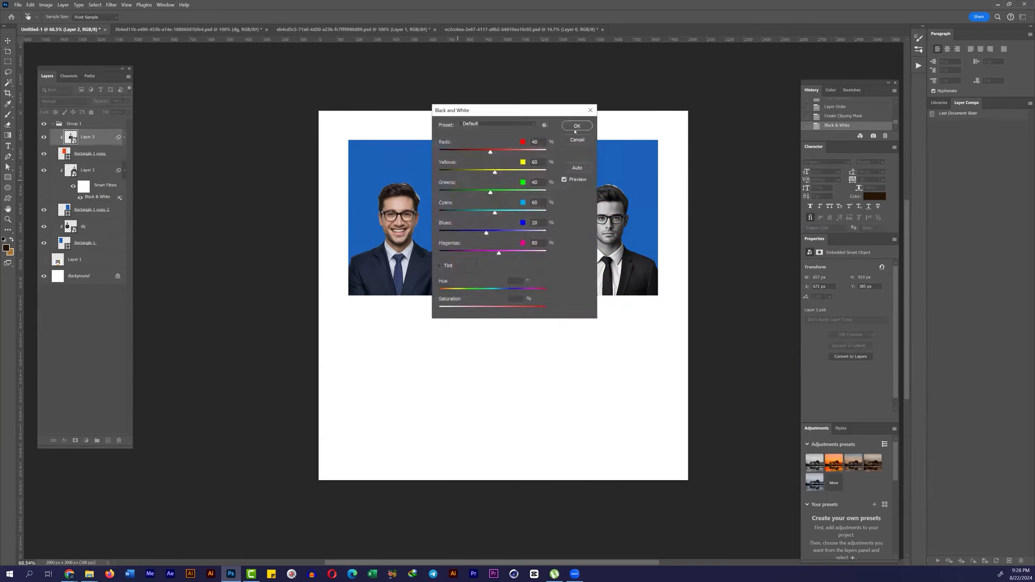
{"action": "left_click", "coordinate": [573, 132]}
Step: Convert the businessman in the left panel to black and white with the Default Black & White preset
{"action": "left_click", "coordinate": [83, 249]}
{"action": "left_click", "coordinate": [43, 4]}
{"action": "left_click", "coordinate": [140, 102]}
{"action": "left_click", "coordinate": [573, 131]}
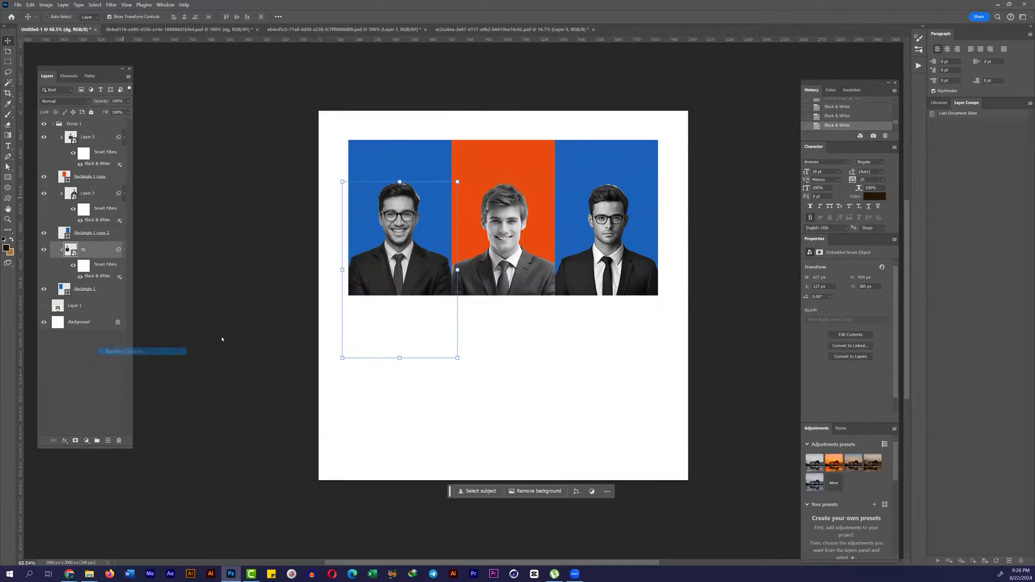
Step: Cancel the trial leaf-pattern stroke on the left businessman and search Freepik for "paper texture"
{"action": "double_click", "coordinate": [102, 249]}
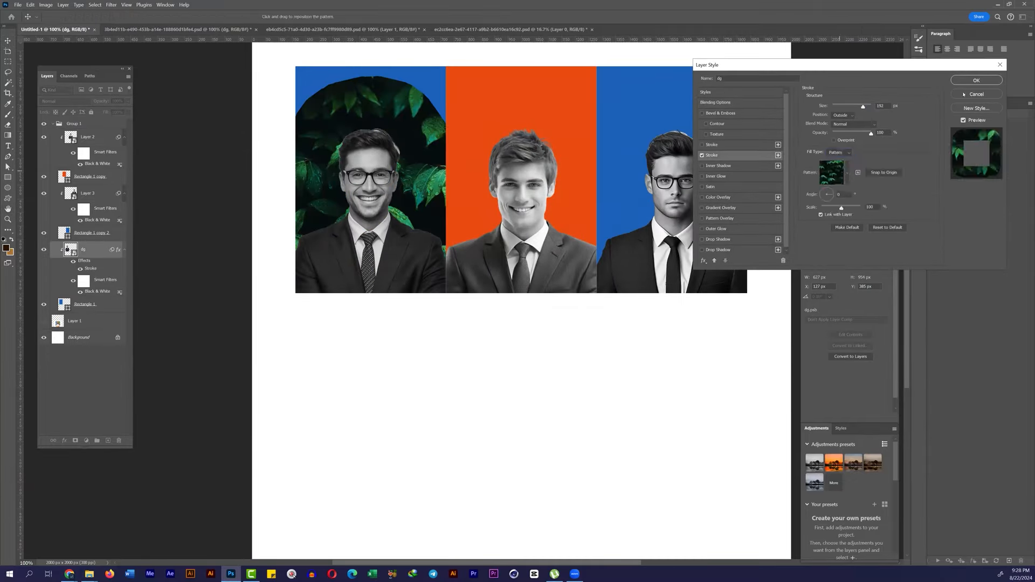
{"action": "key", "text": "Escape"}
{"action": "key", "text": "alt+Tab"}
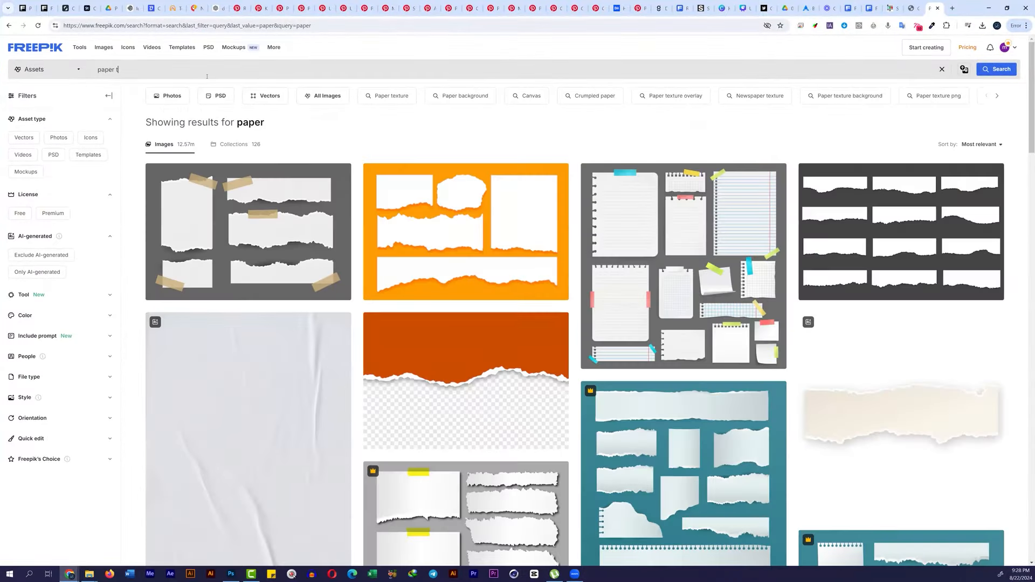
{"action": "type", "text": "exture"}
{"action": "key", "text": "Return"}
{"action": "scroll", "coordinate": [206, 76], "scroll_direction": "down", "scroll_amount": 15}
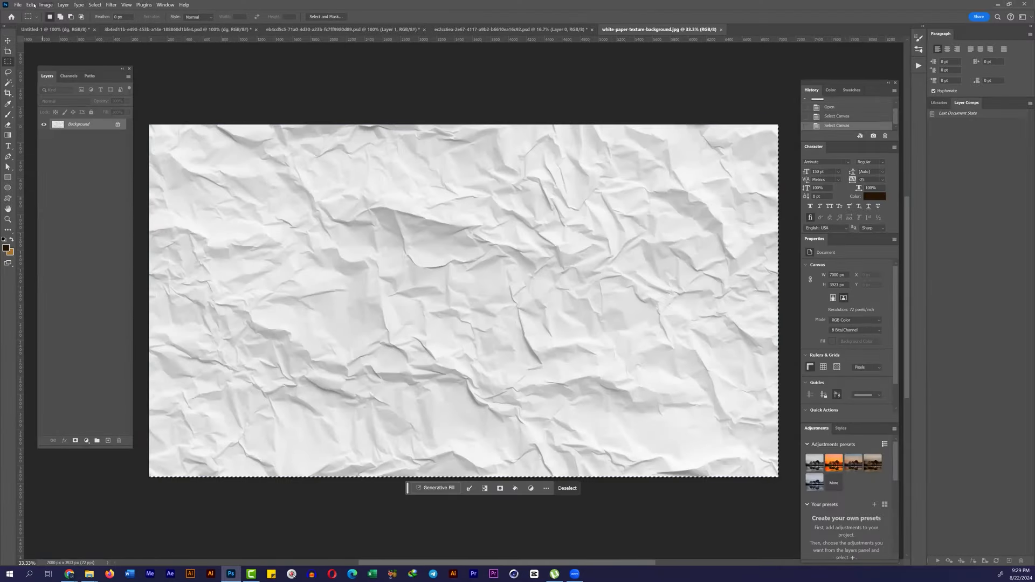
Step: Define a pattern from the whole white crumpled paper texture image
{"action": "left_click", "coordinate": [30, 5]}
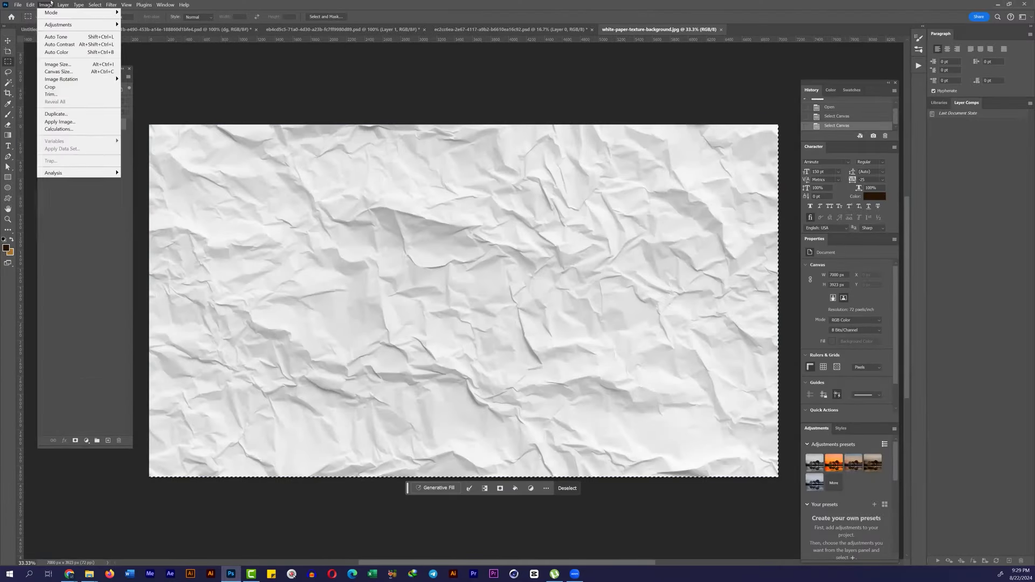
{"action": "left_click", "coordinate": [48, 236]}
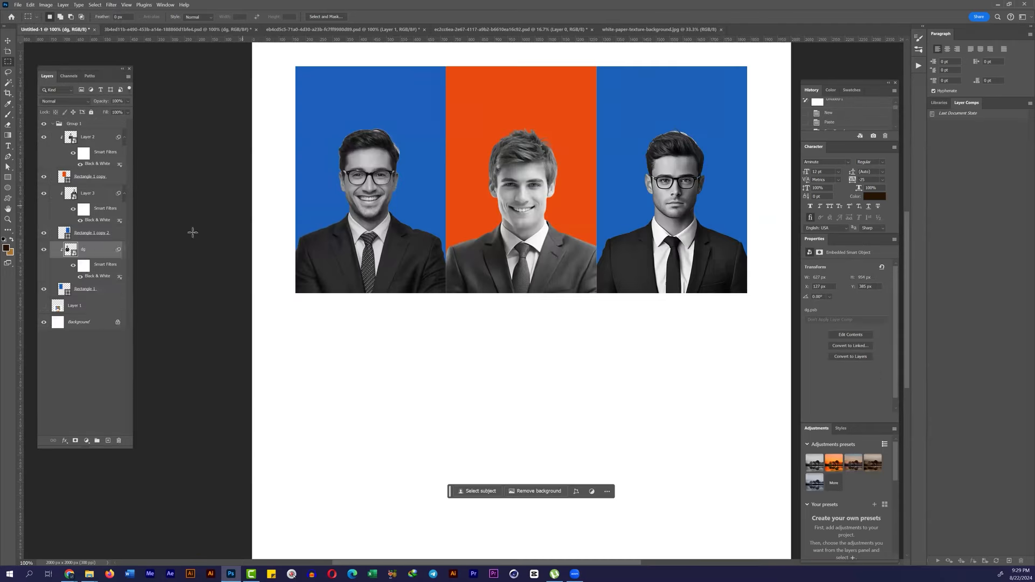
Step: Add an outside stroke to the left businessman using the white paper texture pattern, and reduce its size
{"action": "right_click", "coordinate": [91, 246]}
{"action": "left_click", "coordinate": [108, 251]}
{"action": "left_click", "coordinate": [712, 144]}
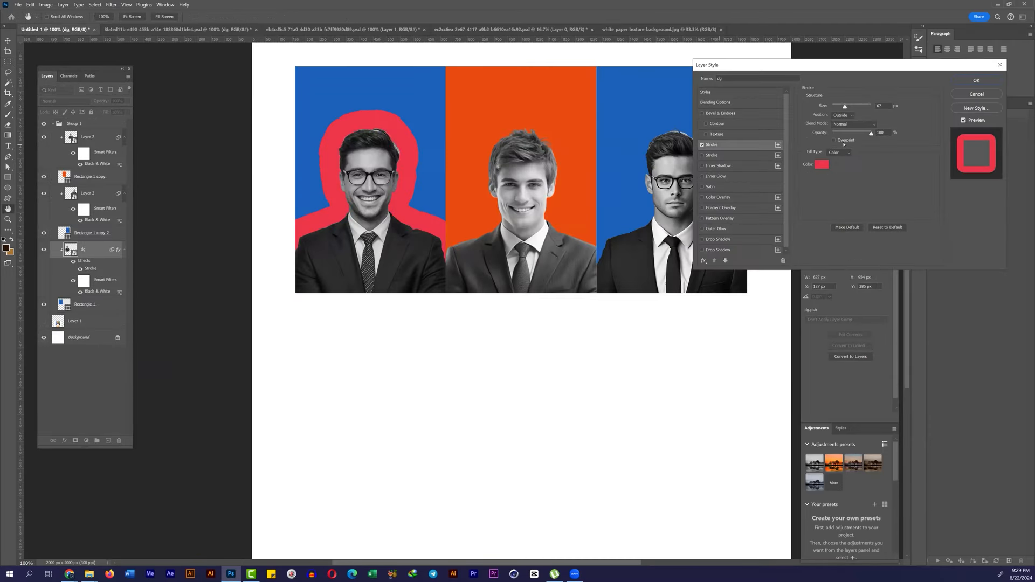
{"action": "left_click", "coordinate": [846, 172]}
{"action": "left_click", "coordinate": [805, 243]}
{"action": "left_click_drag", "start_coordinate": [845, 107], "coordinate": [837, 107]}
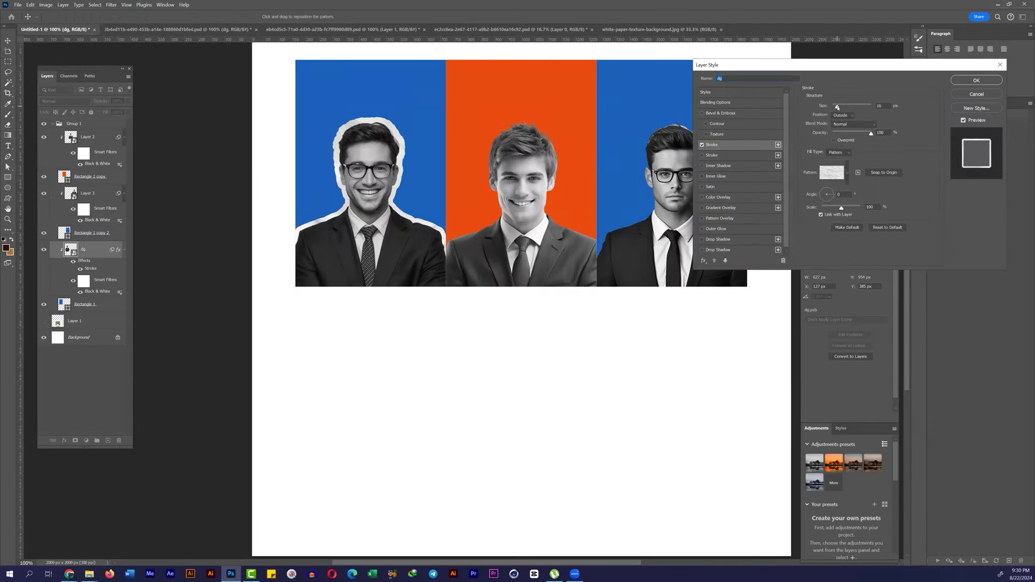
Step: Set the left businessman's paper stroke to 8 px with a pattern scale of 13% and apply it
{"action": "scroll", "coordinate": [389, 127], "scroll_direction": "up", "scroll_amount": 8}
{"action": "scroll", "coordinate": [389, 125], "scroll_direction": "down", "scroll_amount": 2}
{"action": "left_click_drag", "start_coordinate": [841, 208], "coordinate": [823, 205]}
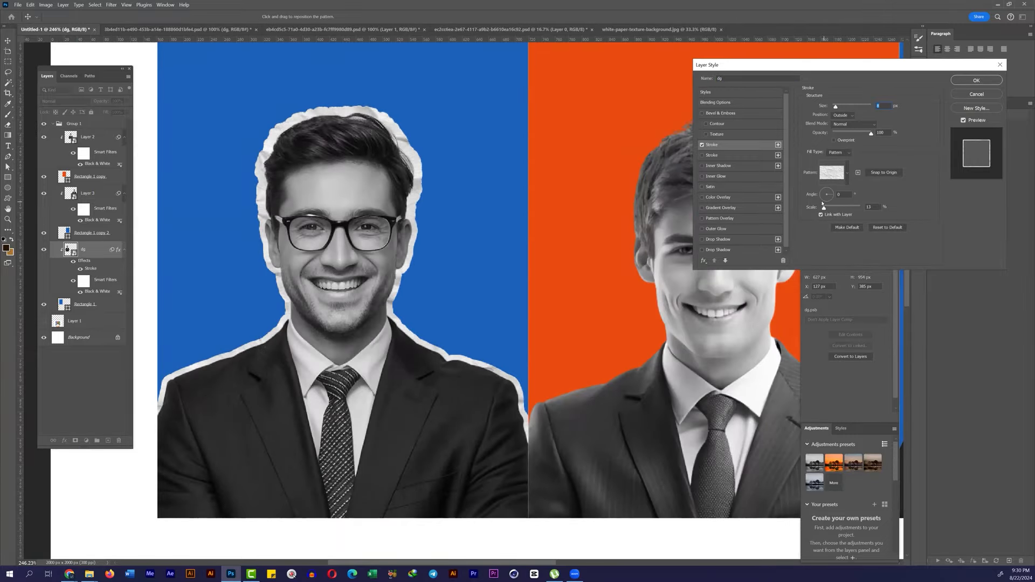
{"action": "scroll", "coordinate": [573, 198], "scroll_direction": "down", "scroll_amount": 3}
{"action": "left_click", "coordinate": [976, 79]}
Step: Turn off the left businessman's paper stroke and enable a drop shadow in its layer style instead
{"action": "right_click", "coordinate": [95, 251]}
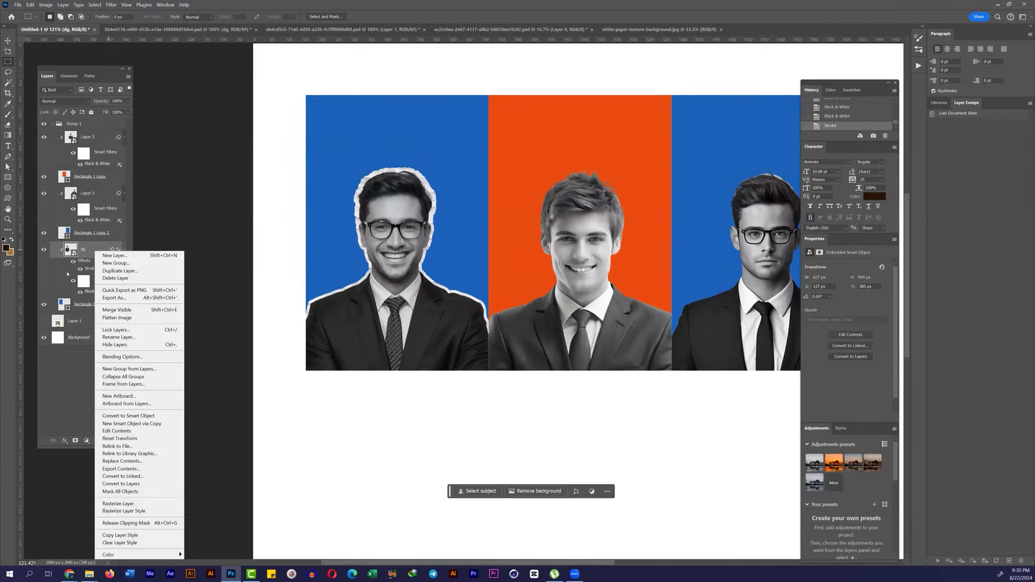
{"action": "left_click", "coordinate": [67, 274]}
{"action": "double_click", "coordinate": [91, 269]}
{"action": "left_click", "coordinate": [702, 145]}
{"action": "left_click", "coordinate": [729, 249]}
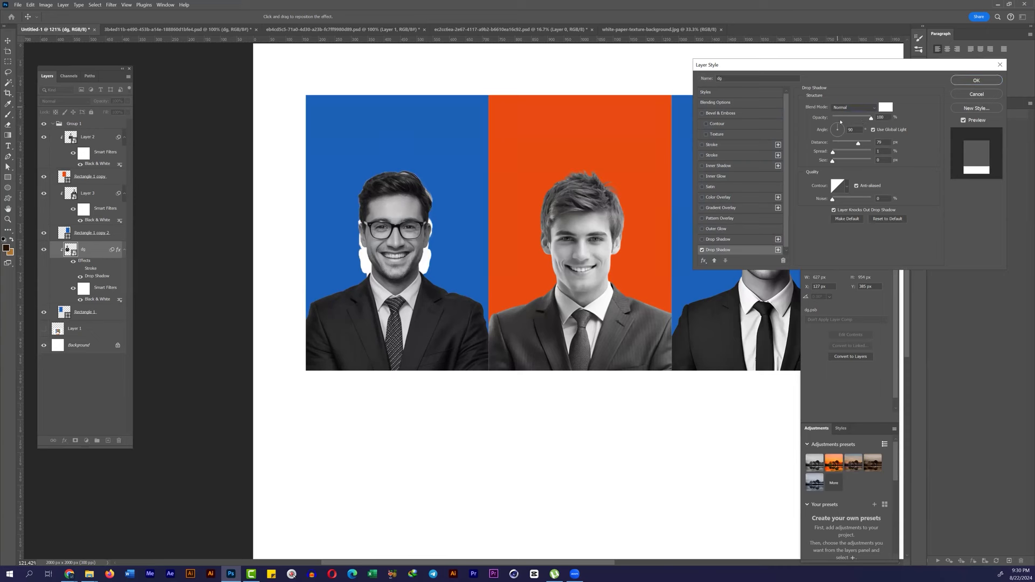
Step: Use white for the drop shadow, offset it above and right of the left businessman at 12 px distance, and apply it
{"action": "left_click", "coordinate": [885, 107]}
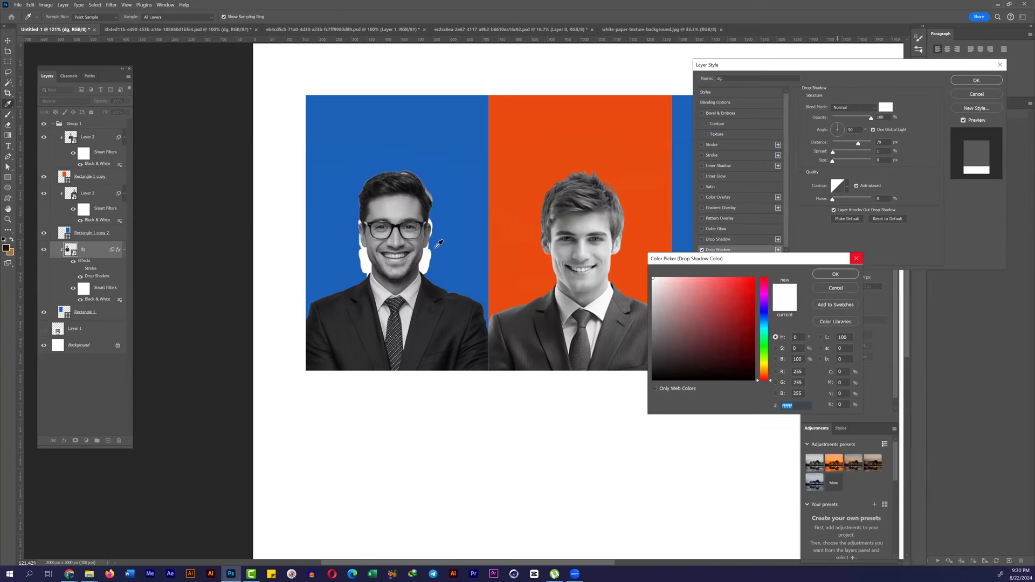
{"action": "key", "text": "Return"}
{"action": "left_click_drag", "start_coordinate": [444, 216], "coordinate": [445, 191]}
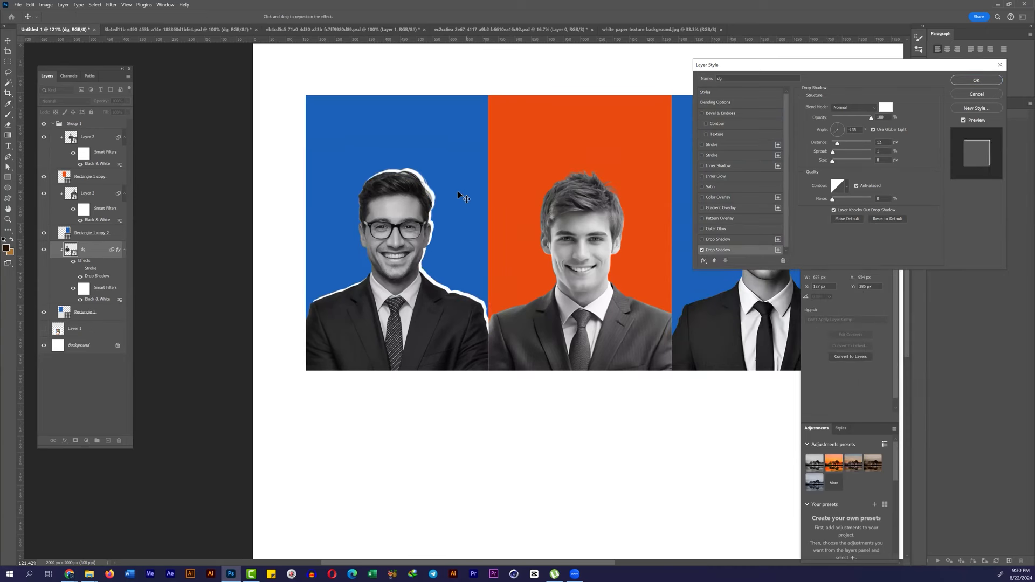
{"action": "left_click", "coordinate": [968, 83]}
Step: Copy the left businessman's shadow layer style and paste it onto the right and middle businessmen
{"action": "right_click", "coordinate": [103, 249]}
{"action": "left_click", "coordinate": [127, 525]}
{"action": "right_click", "coordinate": [103, 193]}
{"action": "left_click", "coordinate": [125, 467]}
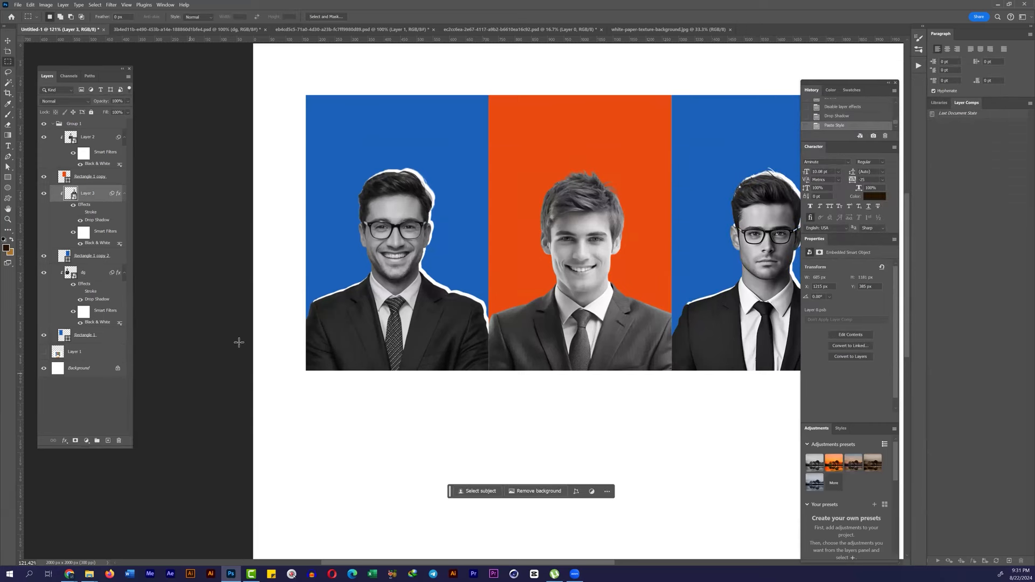
{"action": "right_click", "coordinate": [102, 137]}
{"action": "left_click", "coordinate": [125, 413]}
Step: Separate the middle businessman's drop shadow into its own layer, keeping it clipped to the orange panel
{"action": "right_click", "coordinate": [81, 162]}
{"action": "left_click", "coordinate": [86, 302]}
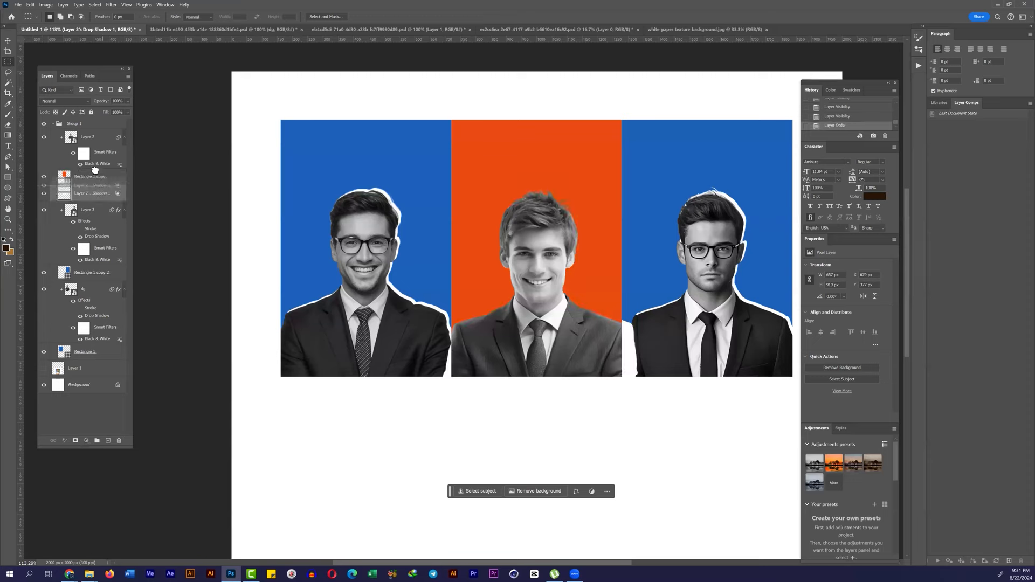
{"action": "right_click", "coordinate": [95, 178]}
{"action": "left_click", "coordinate": [137, 358]}
{"action": "key", "text": "ctrl+z"}
Step: Place the white paper texture from the Group Banner folder, clip it to the orange panel and size it to about 1250 × 700 px
{"action": "left_click", "coordinate": [89, 574]}
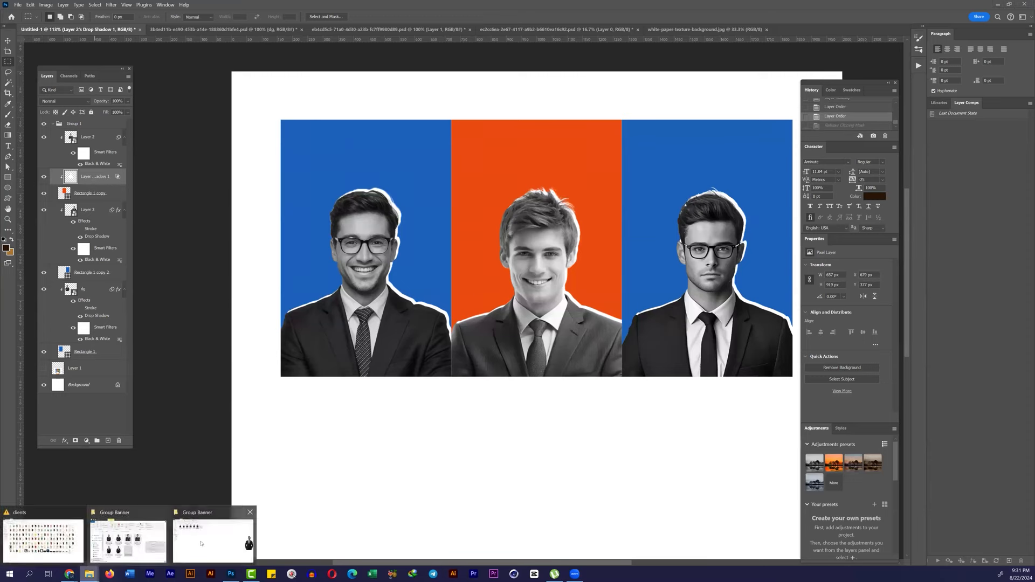
{"action": "left_click", "coordinate": [132, 540]}
{"action": "left_click_drag", "start_coordinate": [489, 348], "coordinate": [292, 504]}
{"action": "key", "text": "Return"}
{"action": "key", "text": "ctrl+alt+g"}
{"action": "left_click_drag", "start_coordinate": [537, 147], "coordinate": [537, 172]}
{"action": "left_click_drag", "start_coordinate": [537, 485], "coordinate": [550, 384]}
{"action": "key", "text": "Return"}
Step: Mask the paper texture to the outline of the middle businessman's separated shadow layer, inverting the mask
{"action": "left_click", "coordinate": [71, 193]}
{"action": "left_click", "coordinate": [71, 194], "text": "ctrl"}
{"action": "left_click", "coordinate": [107, 176]}
{"action": "left_click", "coordinate": [78, 441]}
{"action": "key", "text": "ctrl+i"}
{"action": "left_click", "coordinate": [8, 61]}
{"action": "scroll", "coordinate": [555, 238], "scroll_direction": "up", "scroll_amount": 8}
{"action": "scroll", "coordinate": [562, 231], "scroll_direction": "down", "scroll_amount": 8}
{"action": "left_click_drag", "start_coordinate": [164, 245], "coordinate": [87, 232]}
Step: Duplicate the paper texture beneath the right businessman, re-clip the middle businessman, and remove the copy's mask before moving it over the right panel
{"action": "key", "text": "ctrl+j"}
{"action": "left_click_drag", "start_coordinate": [105, 183], "coordinate": [100, 293]}
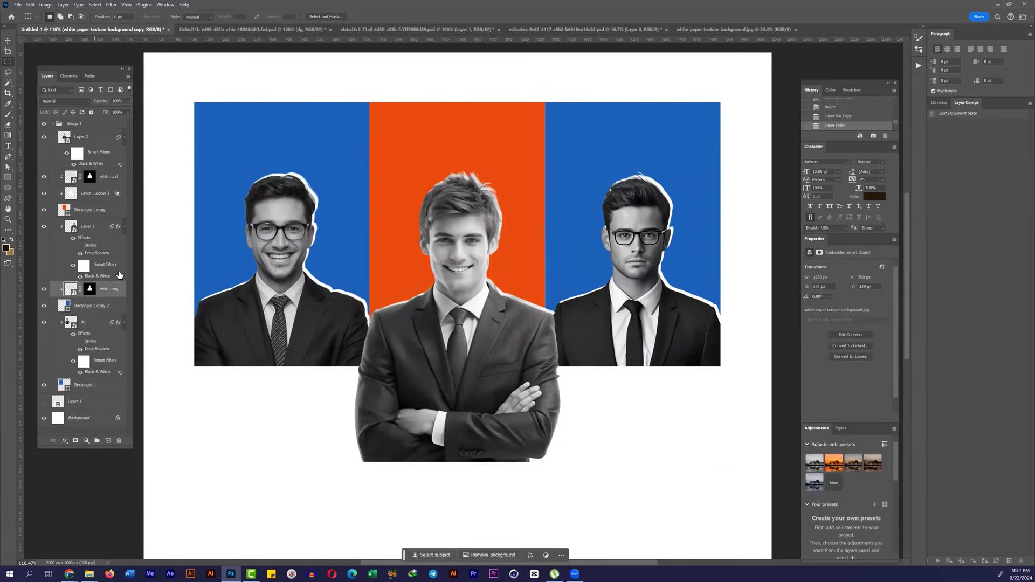
{"action": "right_click", "coordinate": [97, 138]}
{"action": "left_click", "coordinate": [115, 305]}
{"action": "right_click", "coordinate": [90, 287]}
{"action": "left_click", "coordinate": [111, 299]}
{"action": "left_click_drag", "start_coordinate": [476, 252], "coordinate": [615, 259]}
Step: Separate the right businessman's drop shadow into its own layer, mask the paper copy with its inverted outline selection, and hide the shadow layer
{"action": "right_click", "coordinate": [95, 253]}
{"action": "left_click", "coordinate": [116, 396]}
{"action": "left_click", "coordinate": [507, 214]}
{"action": "left_click", "coordinate": [70, 266], "text": "ctrl"}
{"action": "left_click", "coordinate": [99, 282]}
{"action": "left_click", "coordinate": [75, 440], "text": "alt"}
{"action": "key", "text": "ctrl+i"}
{"action": "left_click", "coordinate": [45, 266]}
{"action": "left_click_drag", "start_coordinate": [391, 225], "coordinate": [464, 252]}
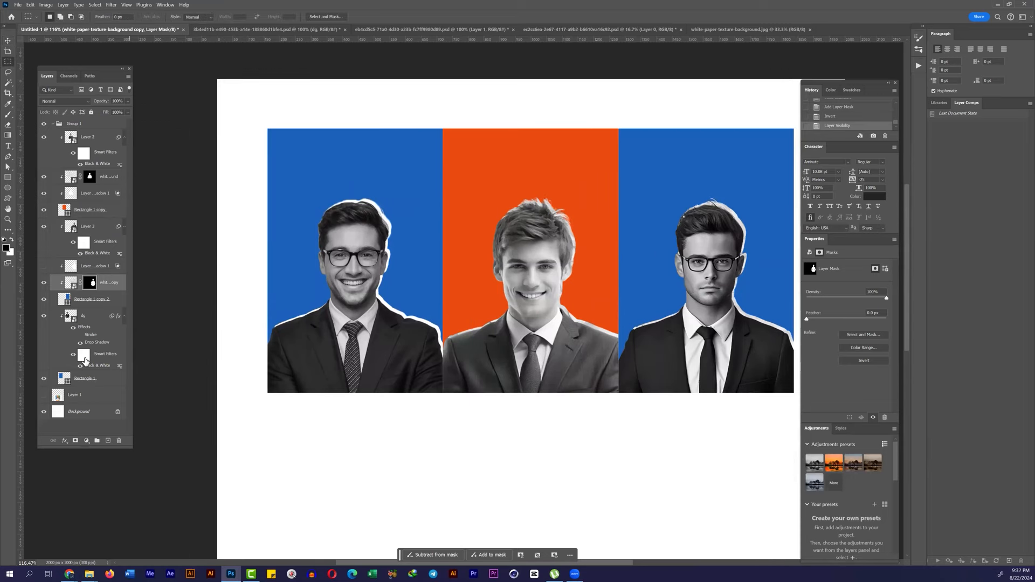
{"action": "left_click", "coordinate": [97, 137]}
{"action": "left_click", "coordinate": [90, 227]}
{"action": "left_click", "coordinate": [43, 227]}
{"action": "left_click", "coordinate": [44, 227]}
{"action": "left_click", "coordinate": [86, 317]}
{"action": "left_click", "coordinate": [44, 316]}
{"action": "left_click", "coordinate": [43, 317]}
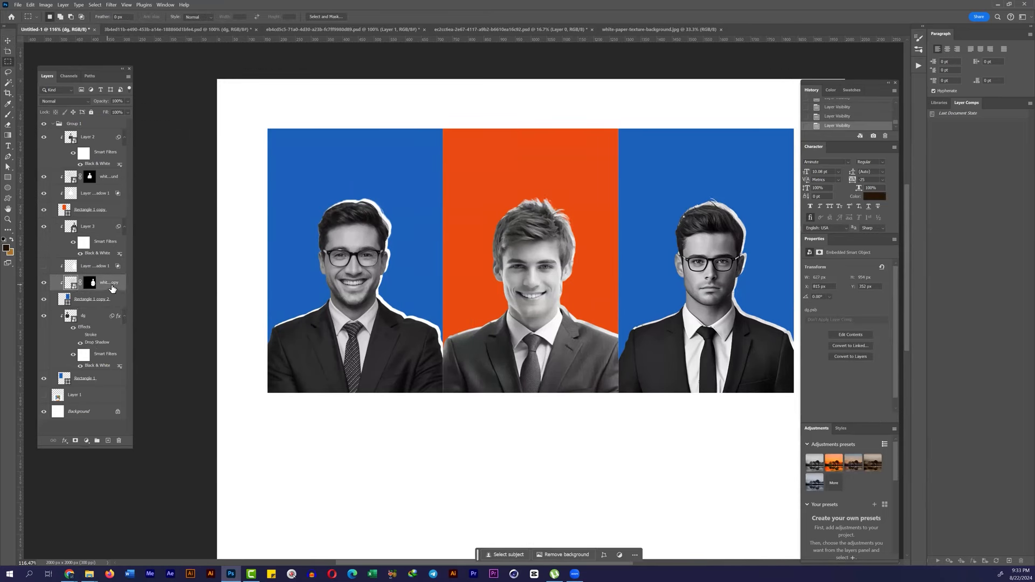
Step: Duplicate the right panel's masked paper texture to just above the left blue panel, and re-clip the right businessman to his panel
{"action": "left_click", "coordinate": [105, 283]}
{"action": "key", "text": "ctrl+j"}
{"action": "right_click", "coordinate": [88, 230]}
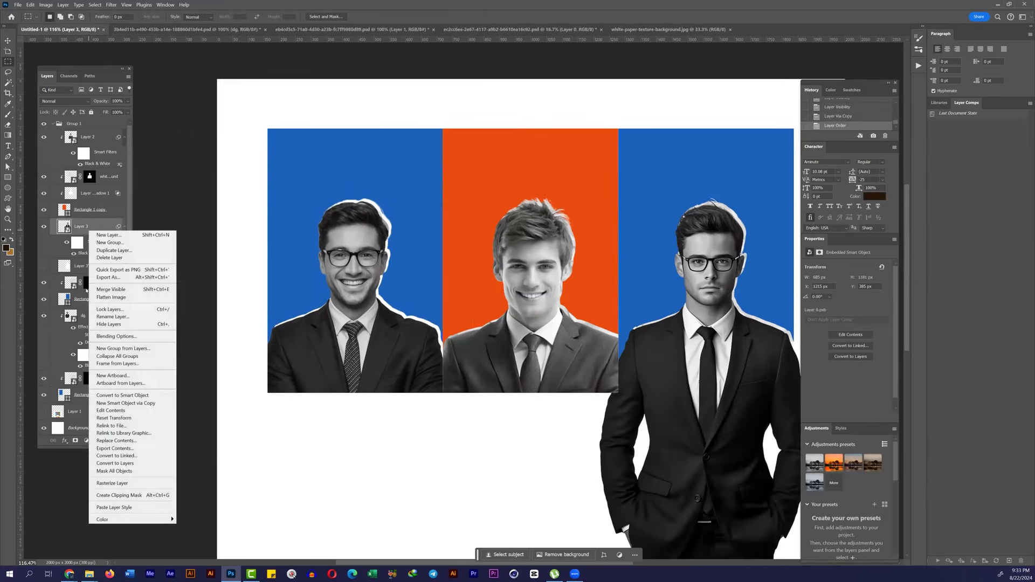
{"action": "left_click", "coordinate": [129, 494]}
{"action": "right_click", "coordinate": [96, 266]}
{"action": "left_click", "coordinate": [132, 462]}
Step: Delete the mask from the new paper texture copy and move the texture over the left panel
{"action": "left_click", "coordinate": [103, 378]}
{"action": "right_click", "coordinate": [88, 376]}
{"action": "left_click", "coordinate": [115, 395]}
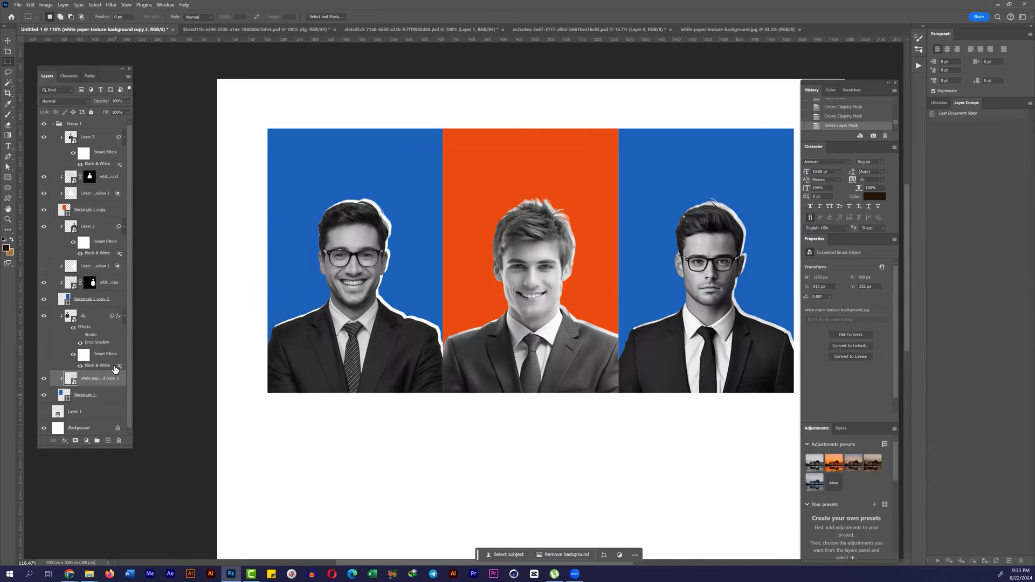
{"action": "left_click_drag", "start_coordinate": [457, 259], "coordinate": [169, 259]}
Step: Separate the left businessman's drop shadow into its own layer, mask the paper copy with its inverted outline selection, and hide the shadow layer
{"action": "left_click", "coordinate": [84, 316]}
{"action": "right_click", "coordinate": [98, 342]}
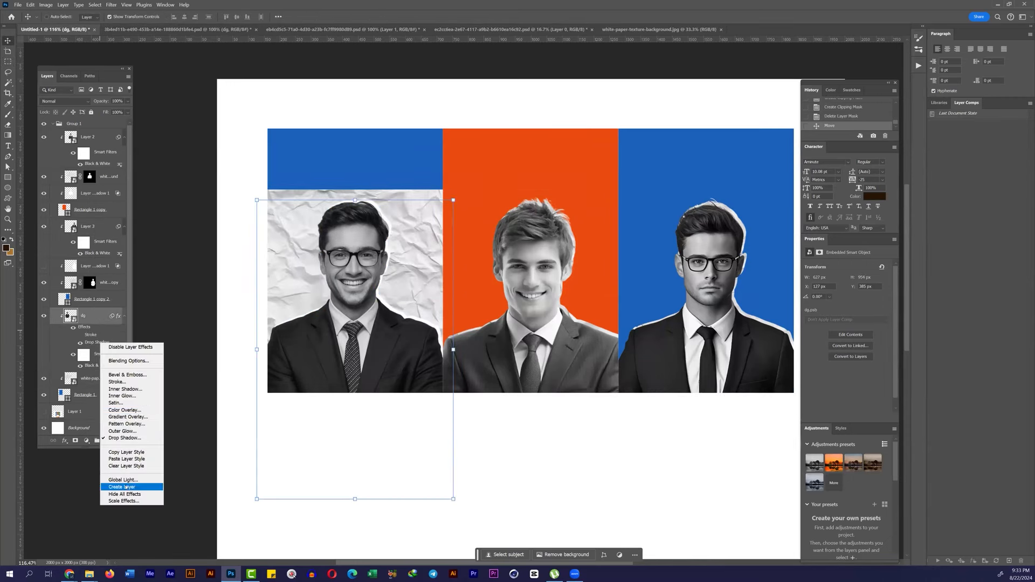
{"action": "left_click", "coordinate": [131, 487]}
{"action": "left_click", "coordinate": [71, 355], "text": "ctrl"}
{"action": "left_click", "coordinate": [97, 378]}
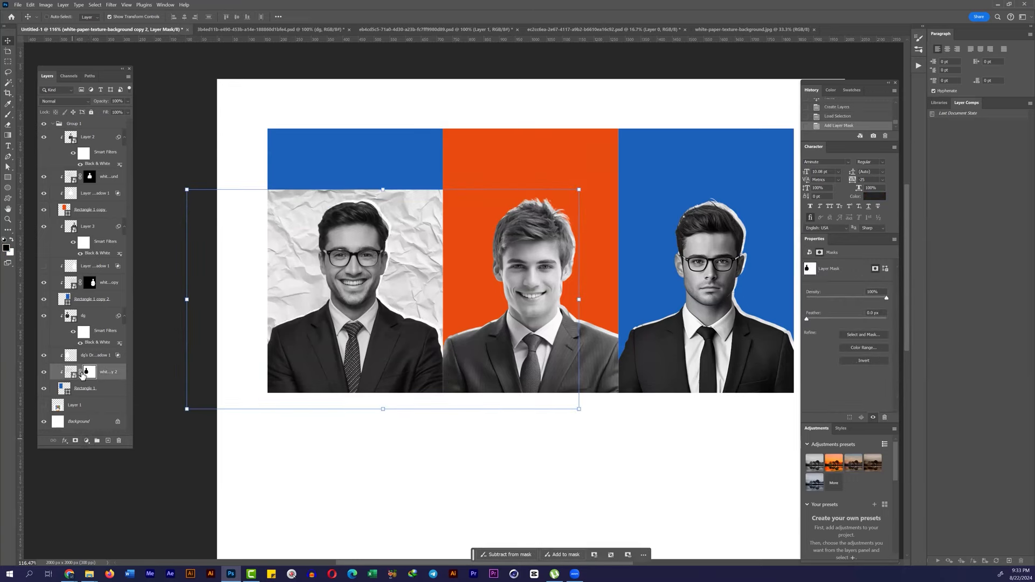
{"action": "left_click", "coordinate": [74, 440]}
{"action": "key", "text": "ctrl+i"}
{"action": "left_click", "coordinate": [9, 63]}
{"action": "left_click_drag", "start_coordinate": [477, 305], "coordinate": [455, 307]}
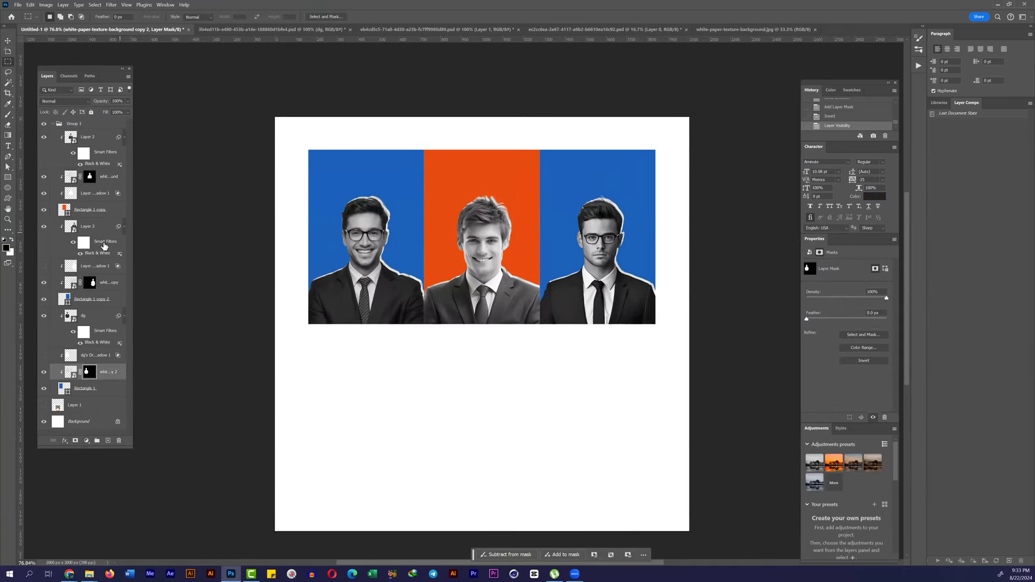
Step: Brush a soft white glow behind each businessman on new layers clipped to the two blue panels and the orange panel
{"action": "left_click", "coordinate": [94, 388]}
{"action": "left_click", "coordinate": [95, 300], "text": "ctrl"}
{"action": "left_click", "coordinate": [8, 115]}
{"action": "key", "text": "ctrl+shift+alt+n"}
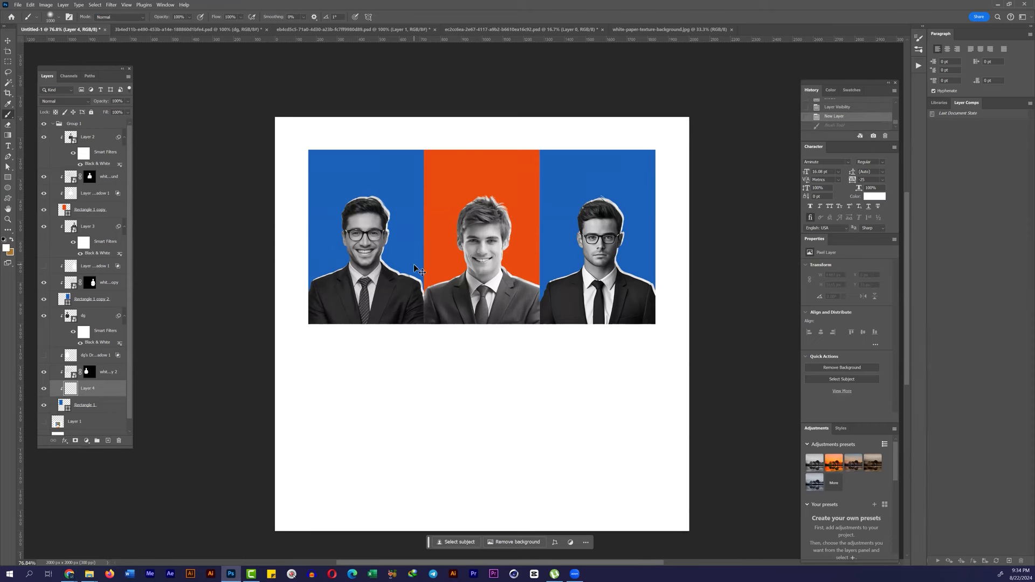
{"action": "left_click", "coordinate": [323, 285]}
{"action": "left_click", "coordinate": [542, 277]}
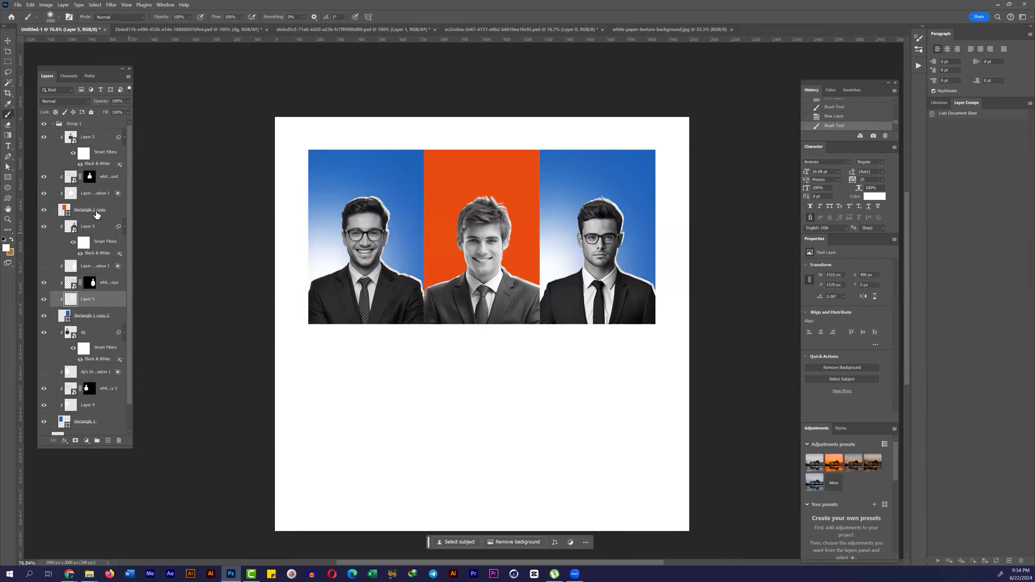
{"action": "left_click", "coordinate": [97, 212]}
{"action": "key", "text": "ctrl+shift+alt+n"}
{"action": "left_click", "coordinate": [426, 281]}
Step: Set the blend mode of all three white glow layers to Overlay
{"action": "left_click", "coordinate": [61, 101]}
{"action": "left_click", "coordinate": [51, 216]}
{"action": "left_click", "coordinate": [87, 315]}
{"action": "left_click", "coordinate": [60, 101]}
{"action": "left_click", "coordinate": [52, 216]}
{"action": "scroll", "coordinate": [86, 323], "scroll_direction": "down", "scroll_amount": 2}
{"action": "left_click", "coordinate": [86, 391]}
{"action": "left_click", "coordinate": [61, 101]}
{"action": "left_click", "coordinate": [52, 216]}
Step: Select the three glow layers together and stretch them upward behind the businessmen with Free Transform
{"action": "left_click", "coordinate": [8, 41]}
{"action": "left_click", "coordinate": [99, 286], "text": "ctrl"}
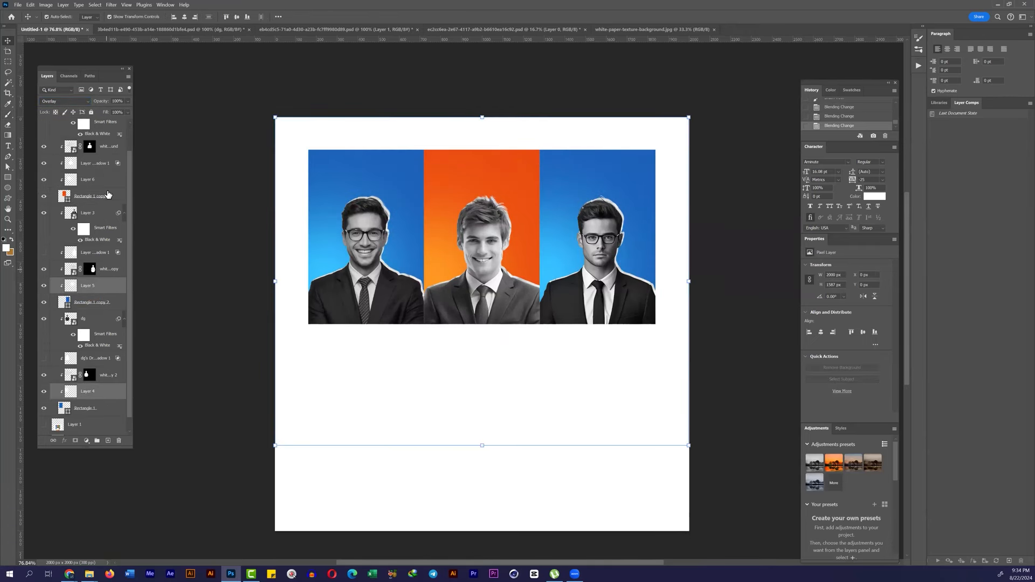
{"action": "left_click", "coordinate": [105, 180], "text": "ctrl"}
{"action": "left_click_drag", "start_coordinate": [482, 117], "coordinate": [485, 66]}
{"action": "key", "text": "Return"}
{"action": "key", "text": "ctrl+0"}
{"action": "key", "text": "m"}
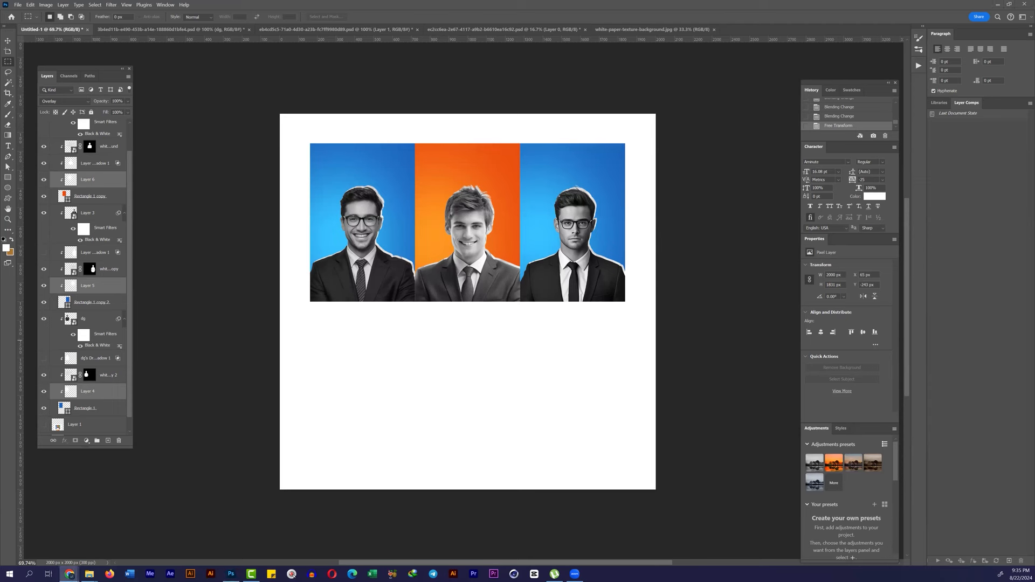
Step: Collapse the panel group, then show hidden Layer 1, shift it slightly upward and hide it again
{"action": "key", "text": "ctrl+g"}
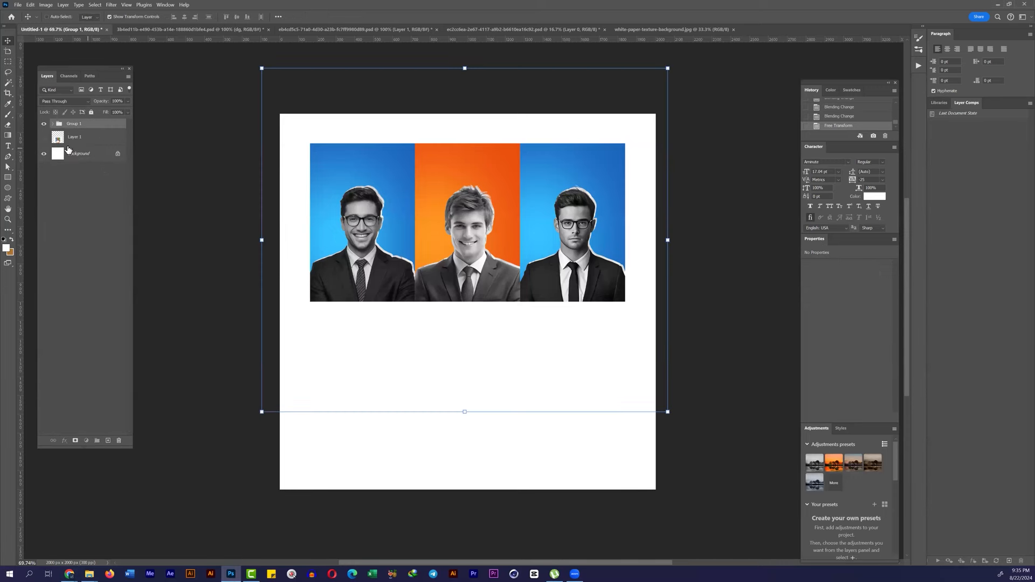
{"action": "left_click", "coordinate": [87, 138]}
{"action": "left_click", "coordinate": [45, 136]}
{"action": "left_click_drag", "start_coordinate": [465, 414], "coordinate": [465, 410]}
{"action": "left_click", "coordinate": [44, 137]}
Step: Draw a white circle above the panel group, scale it to about 480 px and centre it horizontally over the middle panel's lower edge
{"action": "key", "text": "u"}
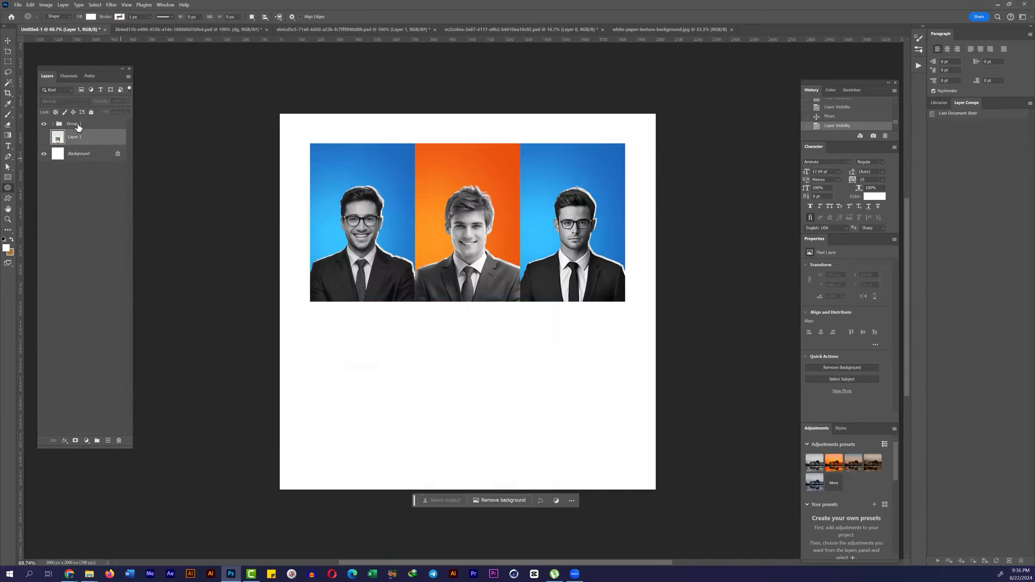
{"action": "left_click", "coordinate": [79, 124]}
{"action": "left_click_drag", "start_coordinate": [368, 256], "coordinate": [782, 462]}
{"action": "key", "text": "v"}
{"action": "left_click_drag", "start_coordinate": [391, 285], "coordinate": [385, 226]}
{"action": "left_click_drag", "start_coordinate": [479, 196], "coordinate": [480, 262]}
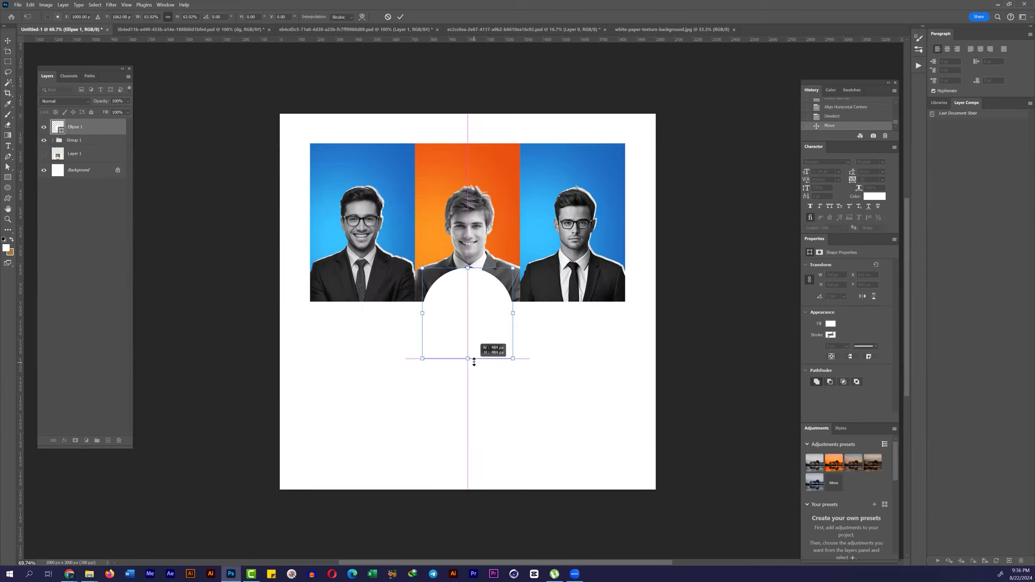
Step: Hide the circle and use its outline as an inverted mask on the panel group to cut a round notch
{"action": "left_click", "coordinate": [58, 127], "text": "ctrl"}
{"action": "left_click", "coordinate": [72, 140]}
{"action": "left_click", "coordinate": [44, 127]}
{"action": "left_click", "coordinate": [75, 441], "text": "alt"}
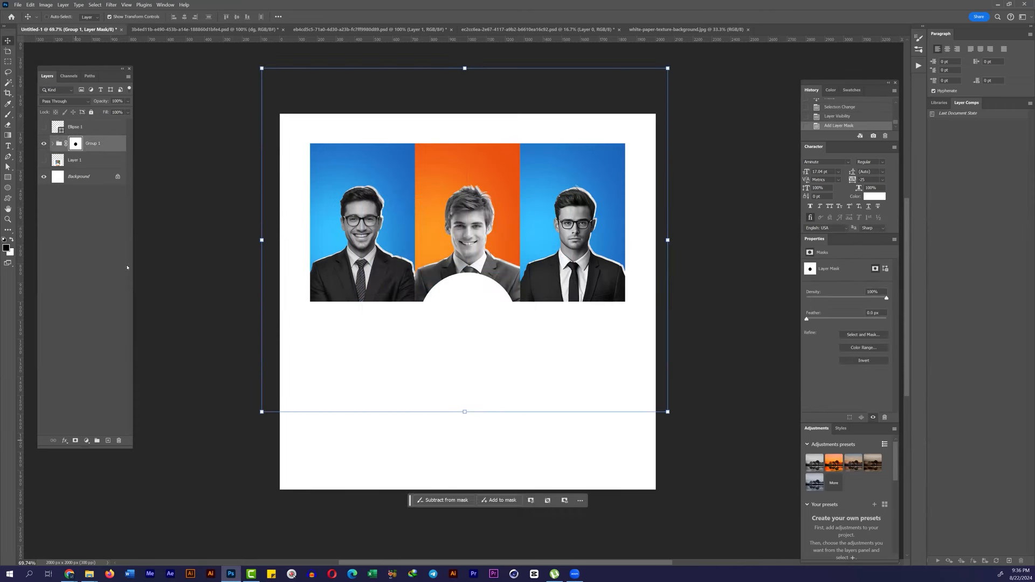
{"action": "scroll", "coordinate": [435, 259], "scroll_direction": "down", "scroll_amount": 2}
{"action": "scroll", "coordinate": [434, 259], "scroll_direction": "up", "scroll_amount": 1}
{"action": "key", "text": "m"}
Step: Switch to the browser and copy the "Knowledge & Excellence Seminar" flyer from Pinterest, opened from the Musical Concert Flyer Design page
{"action": "left_click", "coordinate": [72, 572]}
{"action": "left_click", "coordinate": [664, 191]}
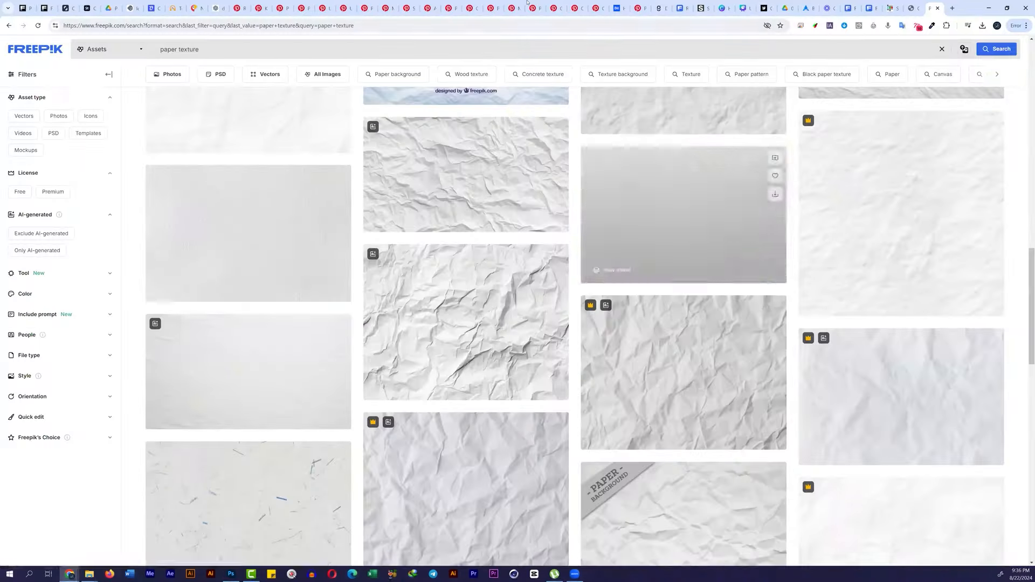
{"action": "left_click", "coordinate": [511, 5]}
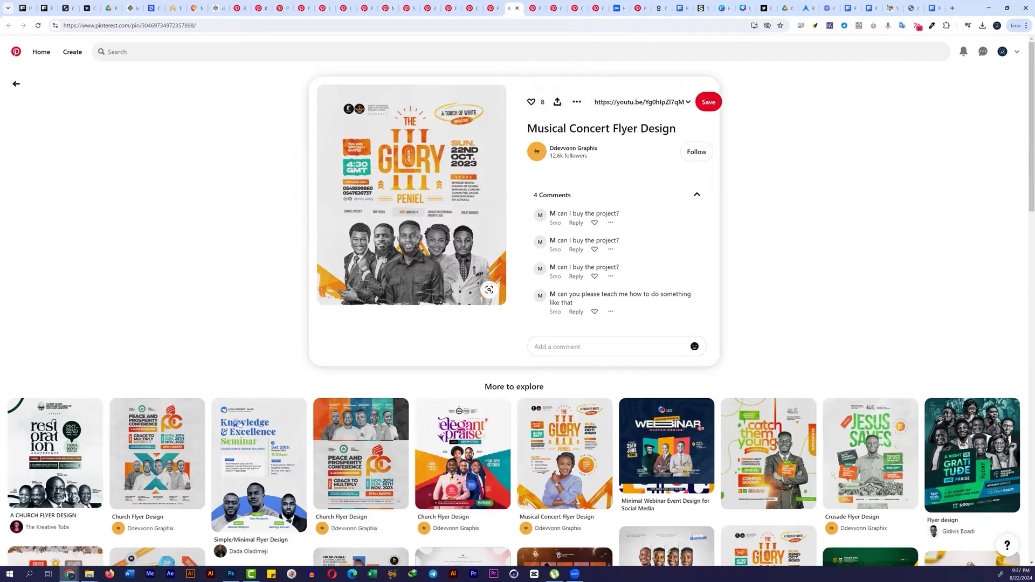
{"action": "left_click", "coordinate": [258, 463]}
{"action": "left_click", "coordinate": [231, 573]}
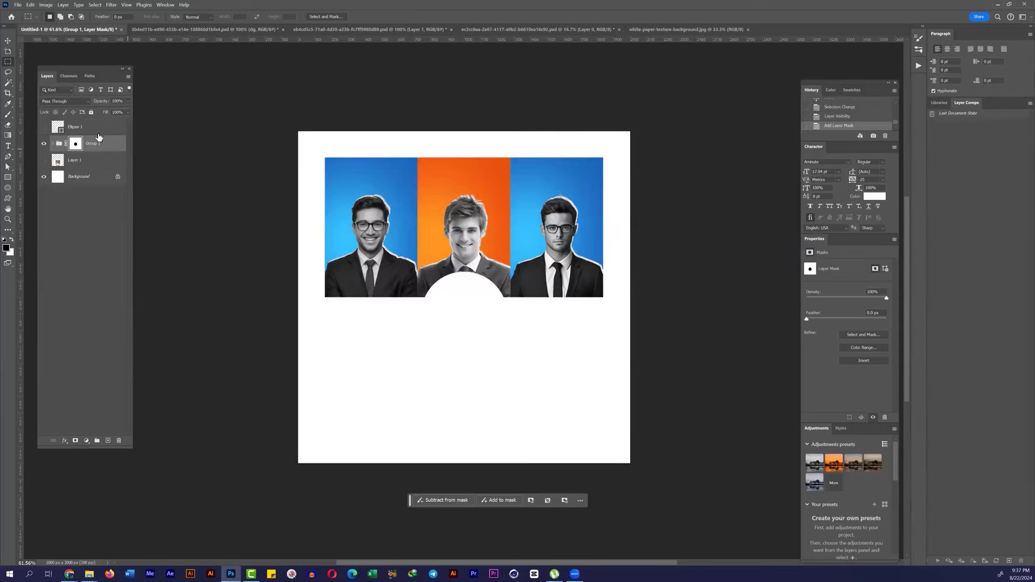
Step: Paste the seminar flyer as a text reference, position it over the lower canvas beneath the panels, and hide it
{"action": "key", "text": "ctrl+v"}
{"action": "left_click_drag", "start_coordinate": [469, 435], "coordinate": [469, 513]}
{"action": "left_click_drag", "start_coordinate": [492, 403], "coordinate": [492, 451]}
{"action": "key", "text": "Return"}
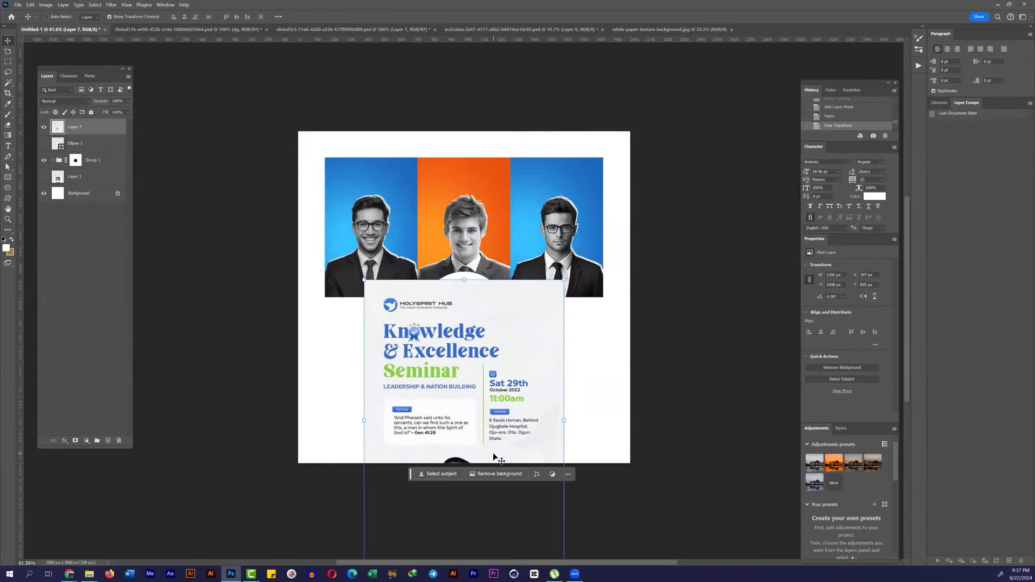
{"action": "left_click", "coordinate": [47, 131]}
Step: Switch back to the browser's Freepik page and search it for "rateing"
{"action": "left_click", "coordinate": [69, 573]}
{"action": "left_click", "coordinate": [132, 540]}
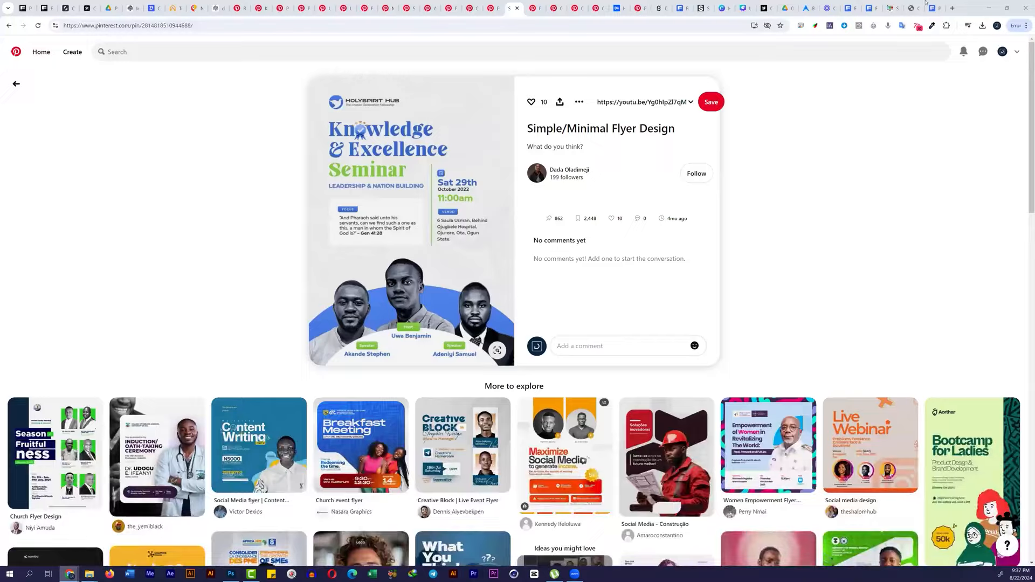
{"action": "key", "text": "ctrl+Tab"}
{"action": "left_click", "coordinate": [348, 55]}
{"action": "type", "text": "rateing"}
{"action": "key", "text": "Return"}
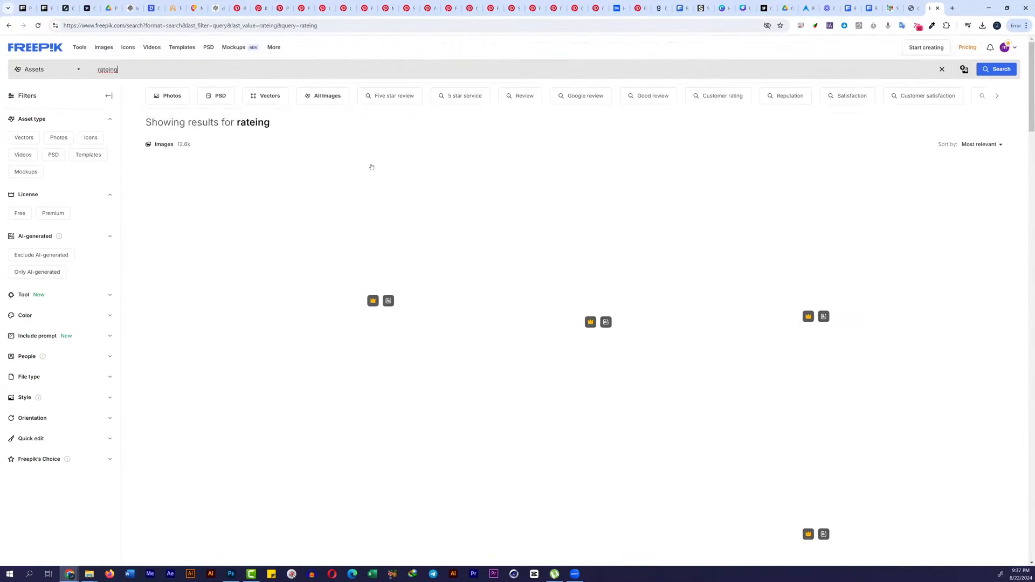
Step: Filter the Freepik results to vectors and look through the result pages up to page 5 for a suitable rating graphic
{"action": "scroll", "coordinate": [35, 118], "scroll_direction": "down", "scroll_amount": 15}
{"action": "left_click", "coordinate": [25, 115]}
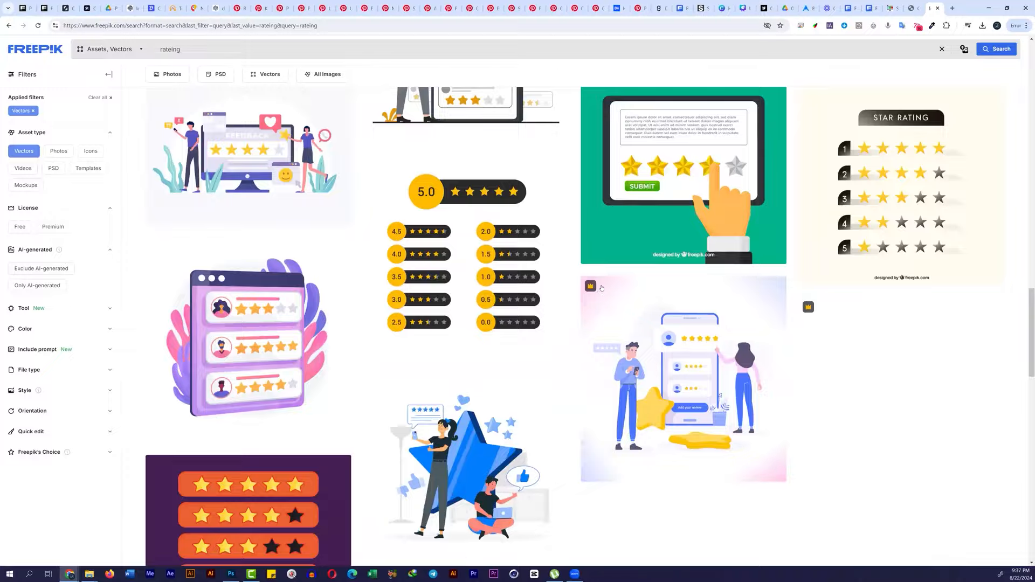
{"action": "scroll", "coordinate": [601, 279], "scroll_direction": "down", "scroll_amount": 3}
{"action": "scroll", "coordinate": [593, 426], "scroll_direction": "down", "scroll_amount": 5}
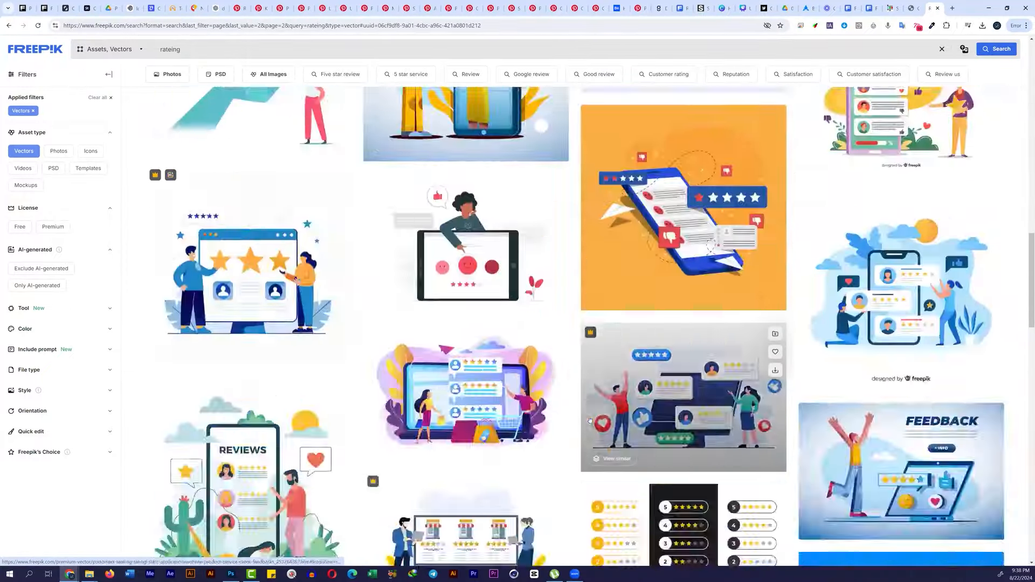
{"action": "scroll", "coordinate": [589, 420], "scroll_direction": "down", "scroll_amount": 15}
{"action": "left_click", "coordinate": [548, 459]}
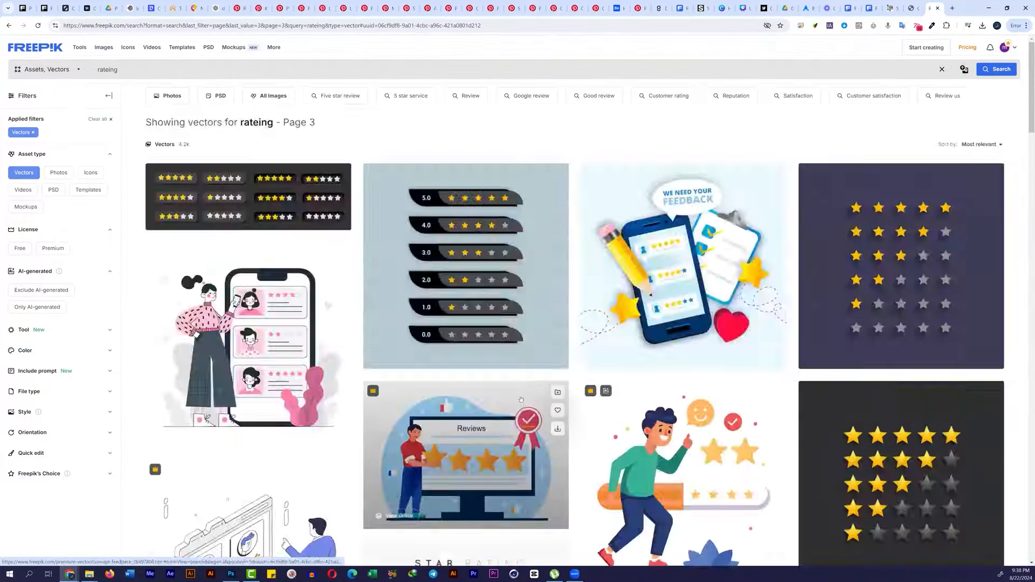
{"action": "scroll", "coordinate": [522, 397], "scroll_direction": "down", "scroll_amount": 3}
{"action": "scroll", "coordinate": [521, 398], "scroll_direction": "down", "scroll_amount": 15}
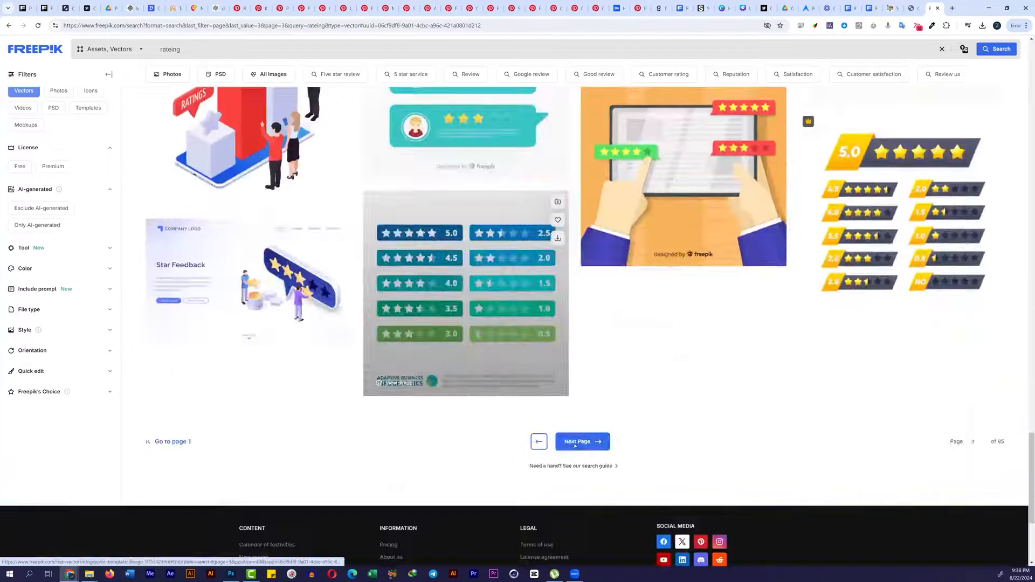
{"action": "left_click", "coordinate": [575, 438]}
{"action": "scroll", "coordinate": [572, 424], "scroll_direction": "down", "scroll_amount": 5}
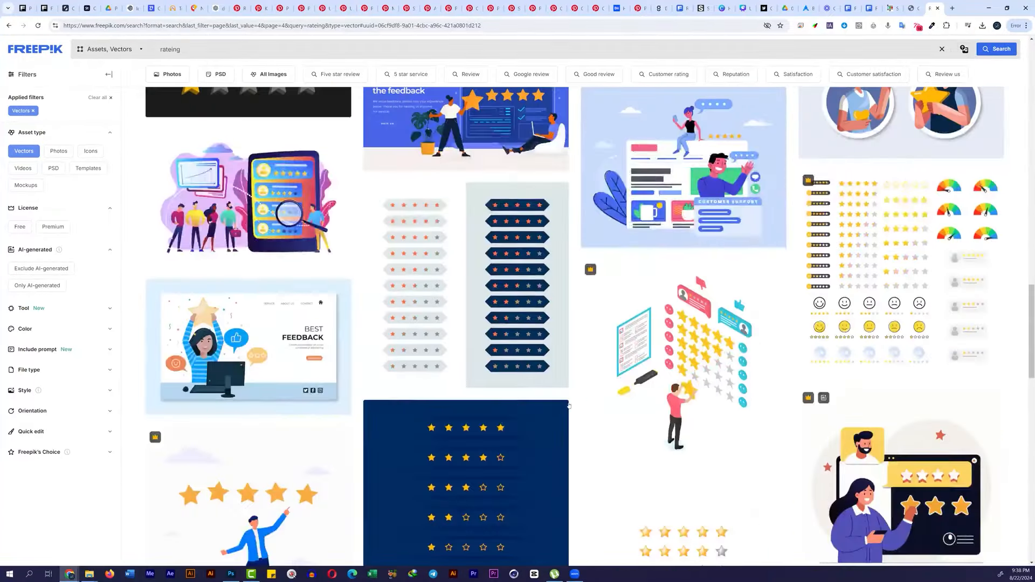
{"action": "scroll", "coordinate": [566, 444], "scroll_direction": "down", "scroll_amount": 15}
{"action": "left_click", "coordinate": [573, 439]}
{"action": "scroll", "coordinate": [577, 354], "scroll_direction": "down", "scroll_amount": 5}
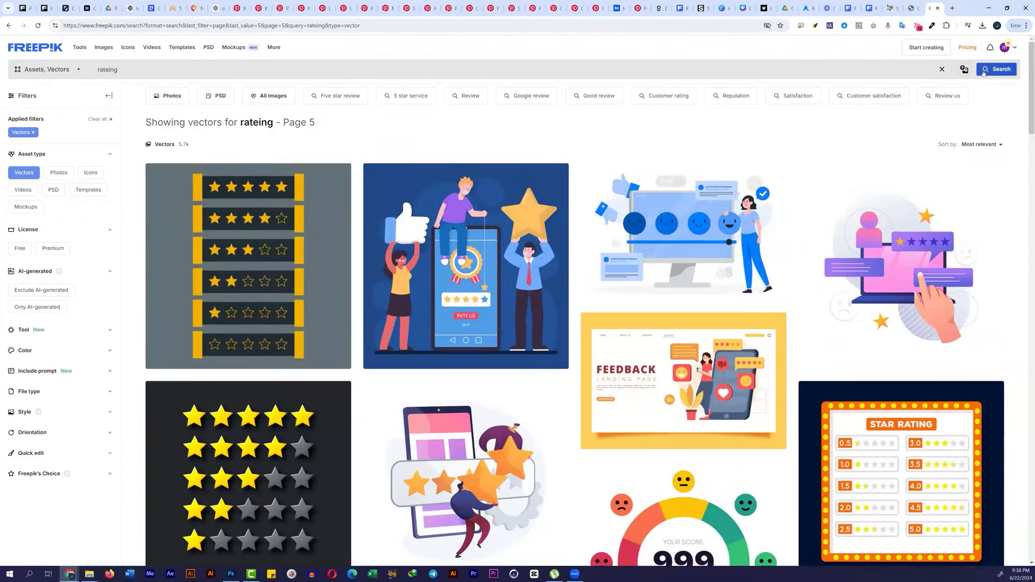
Step: Search the Freepik vectors for "rateing circle", check the rating results, and open the Check Mark With Review Stars graphic
{"action": "type", "text": "circle"}
{"action": "key", "text": "Return"}
{"action": "scroll", "coordinate": [216, 62], "scroll_direction": "down", "scroll_amount": 5}
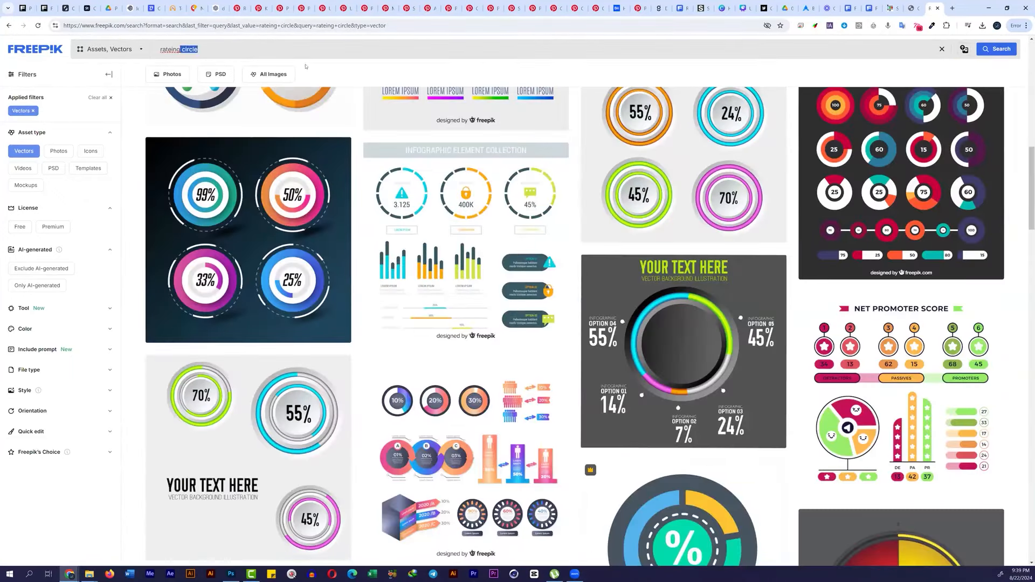
{"action": "key", "text": "Return"}
{"action": "left_click", "coordinate": [254, 260]}
{"action": "left_click", "coordinate": [785, 57]}
{"action": "scroll", "coordinate": [410, 294], "scroll_direction": "down", "scroll_amount": 7}
{"action": "left_click", "coordinate": [388, 302]}
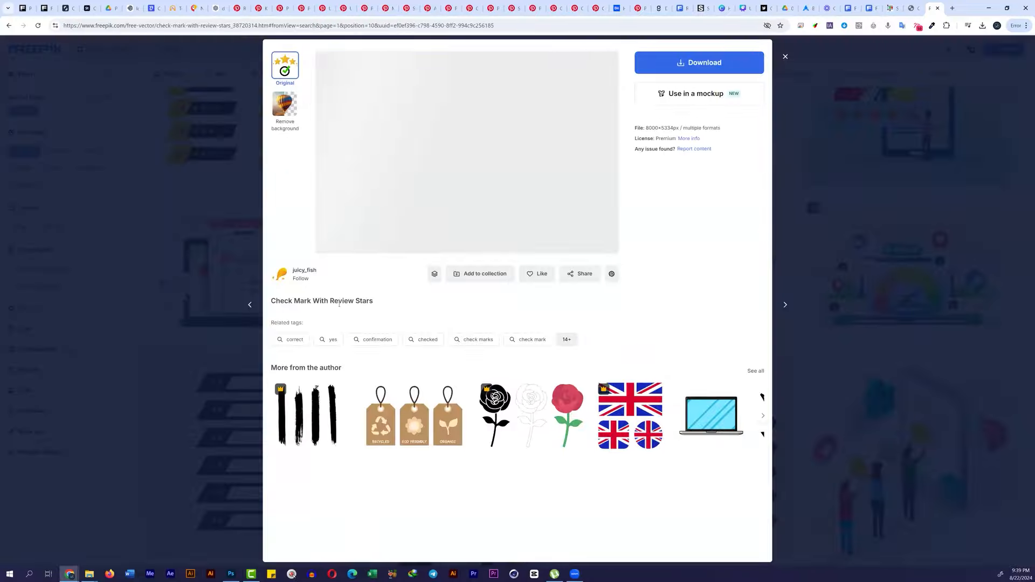
Step: Copy the words "Review Stars" from the open graphic's title, close it, and search the Freepik vectors for them
{"action": "left_click_drag", "start_coordinate": [328, 302], "coordinate": [374, 302]}
{"action": "right_click", "coordinate": [350, 302]}
{"action": "left_click", "coordinate": [371, 312]}
{"action": "left_click", "coordinate": [785, 57]}
{"action": "double_click", "coordinate": [277, 48]}
{"action": "right_click", "coordinate": [277, 48]}
{"action": "left_click", "coordinate": [296, 96]}
{"action": "key", "text": "Return"}
{"action": "scroll", "coordinate": [684, 196], "scroll_direction": "down", "scroll_amount": 8}
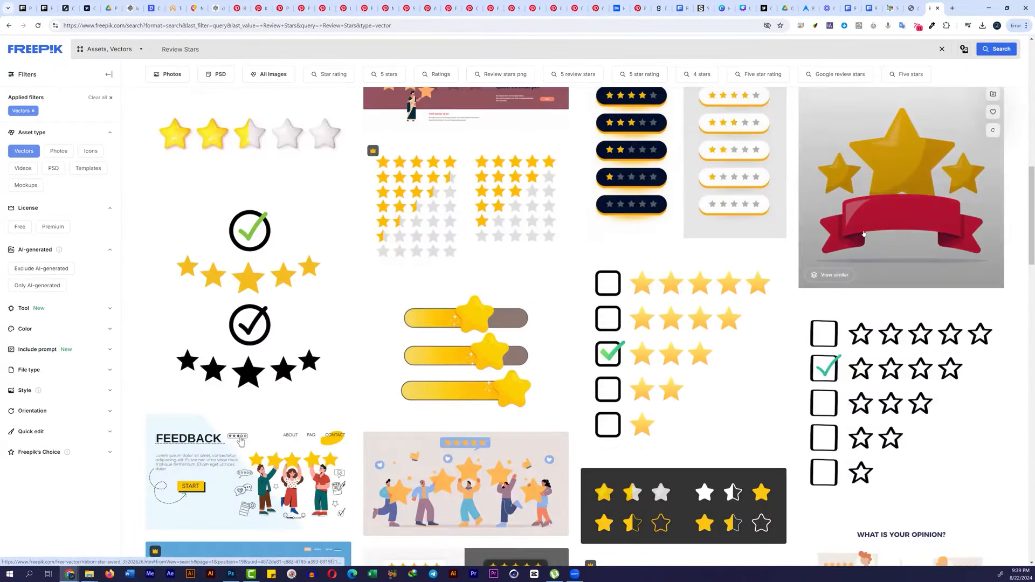
Step: Look through the Review Stars vector results up to page 9 for a suitable star rating graphic
{"action": "scroll", "coordinate": [712, 384], "scroll_direction": "down", "scroll_amount": 17}
{"action": "left_click", "coordinate": [547, 478]}
{"action": "scroll", "coordinate": [316, 296], "scroll_direction": "down", "scroll_amount": 20}
{"action": "left_click", "coordinate": [542, 377]}
{"action": "scroll", "coordinate": [537, 367], "scroll_direction": "down", "scroll_amount": 8}
{"action": "scroll", "coordinate": [533, 395], "scroll_direction": "down", "scroll_amount": 7}
{"action": "left_click", "coordinate": [547, 372]}
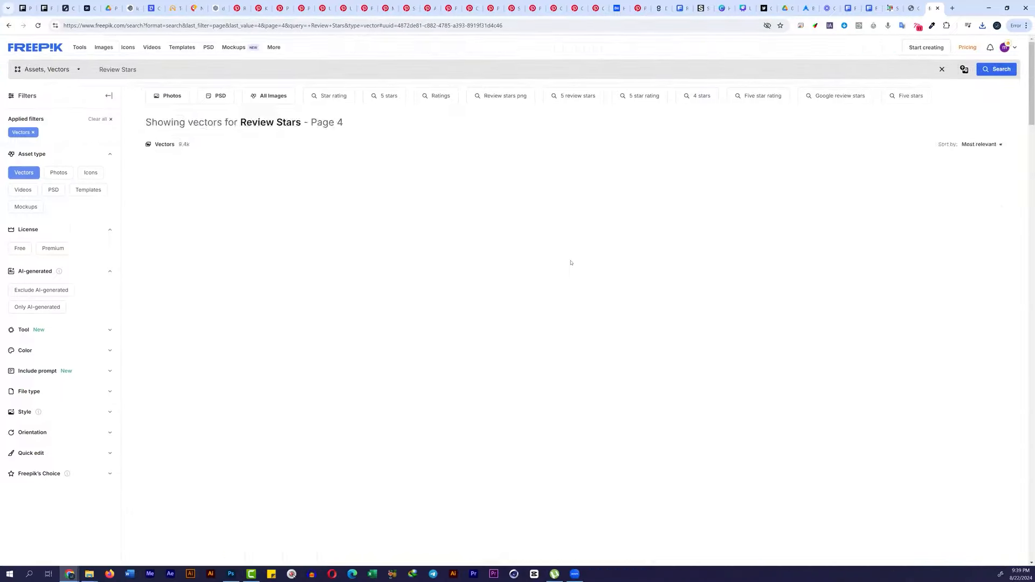
{"action": "scroll", "coordinate": [561, 263], "scroll_direction": "down", "scroll_amount": 17}
{"action": "scroll", "coordinate": [533, 240], "scroll_direction": "down", "scroll_amount": 20}
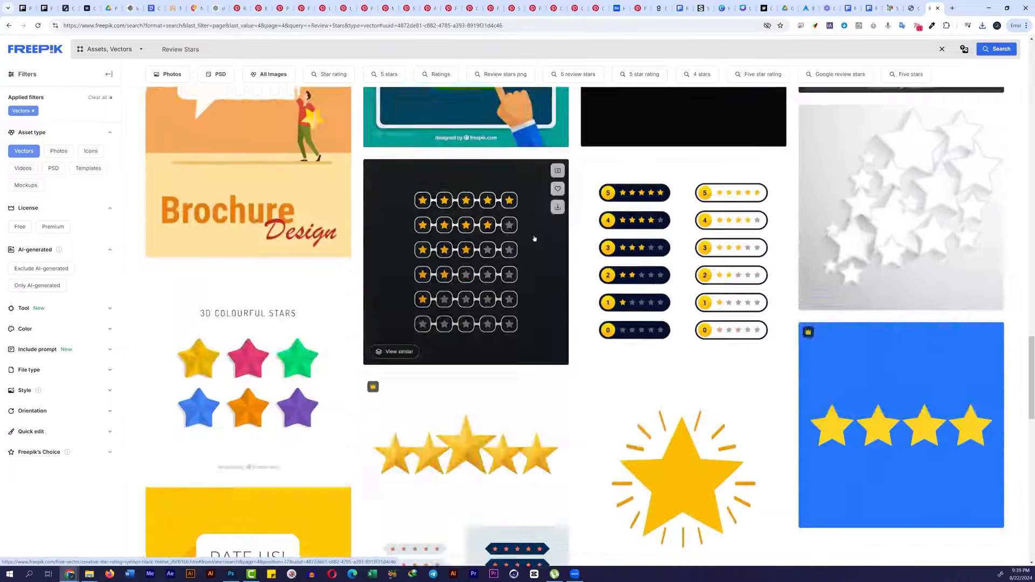
{"action": "left_click", "coordinate": [544, 253]}
{"action": "scroll", "coordinate": [538, 239], "scroll_direction": "down", "scroll_amount": 5}
{"action": "scroll", "coordinate": [539, 240], "scroll_direction": "down", "scroll_amount": 15}
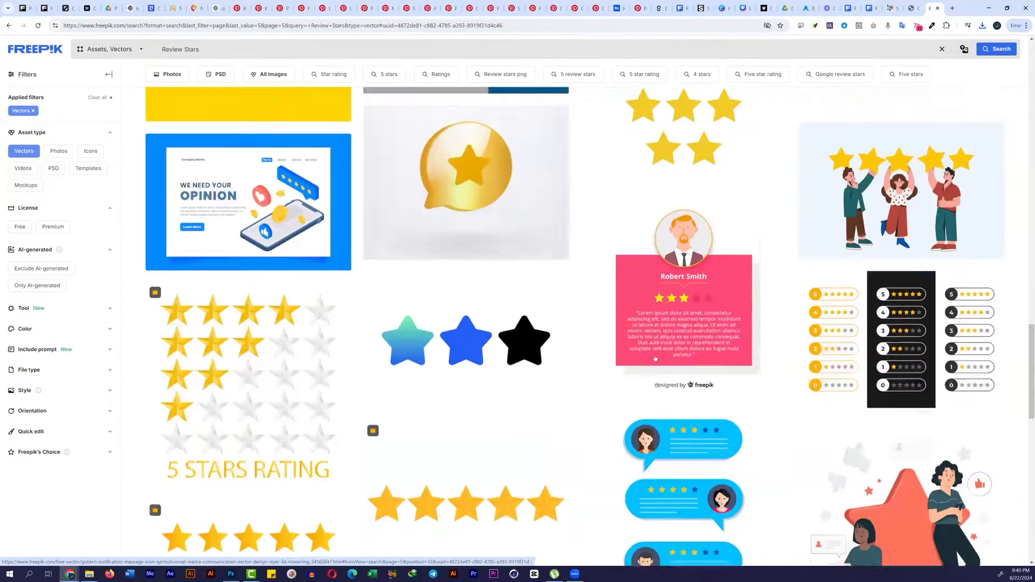
{"action": "left_click", "coordinate": [567, 241]}
{"action": "scroll", "coordinate": [563, 240], "scroll_direction": "down", "scroll_amount": 10}
{"action": "scroll", "coordinate": [558, 236], "scroll_direction": "down", "scroll_amount": 15}
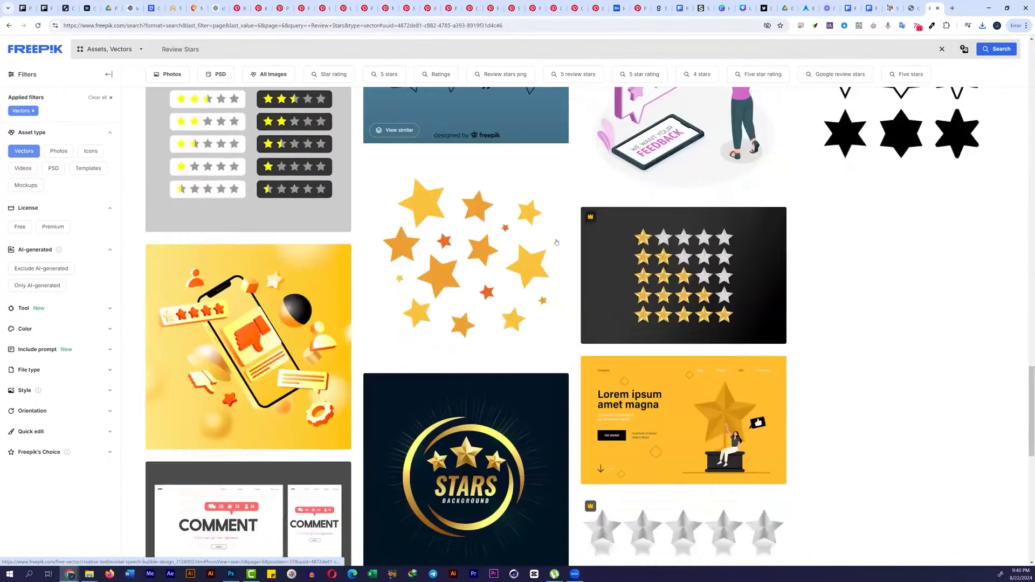
{"action": "left_click", "coordinate": [564, 241]}
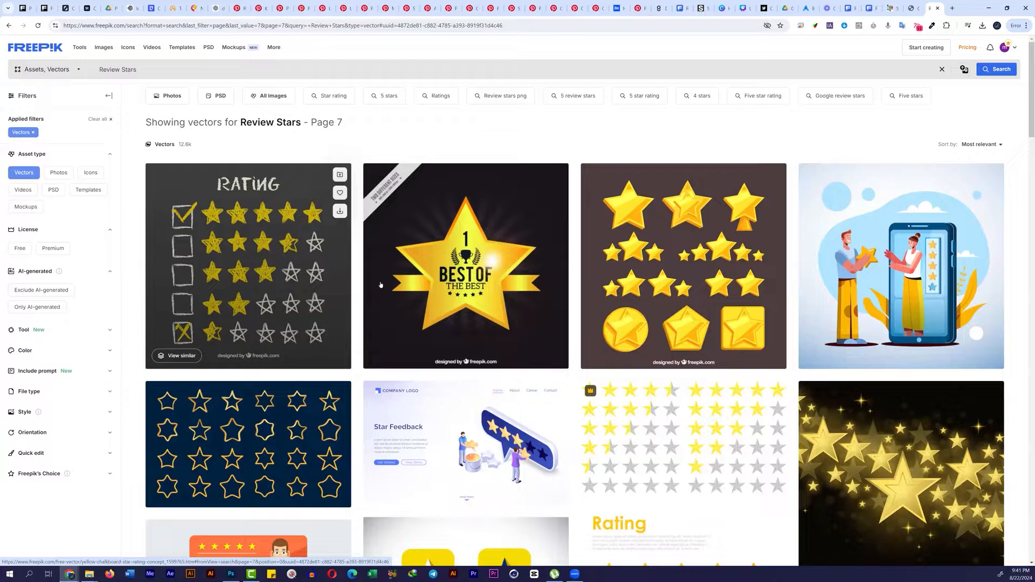
{"action": "scroll", "coordinate": [386, 305], "scroll_direction": "down", "scroll_amount": 20}
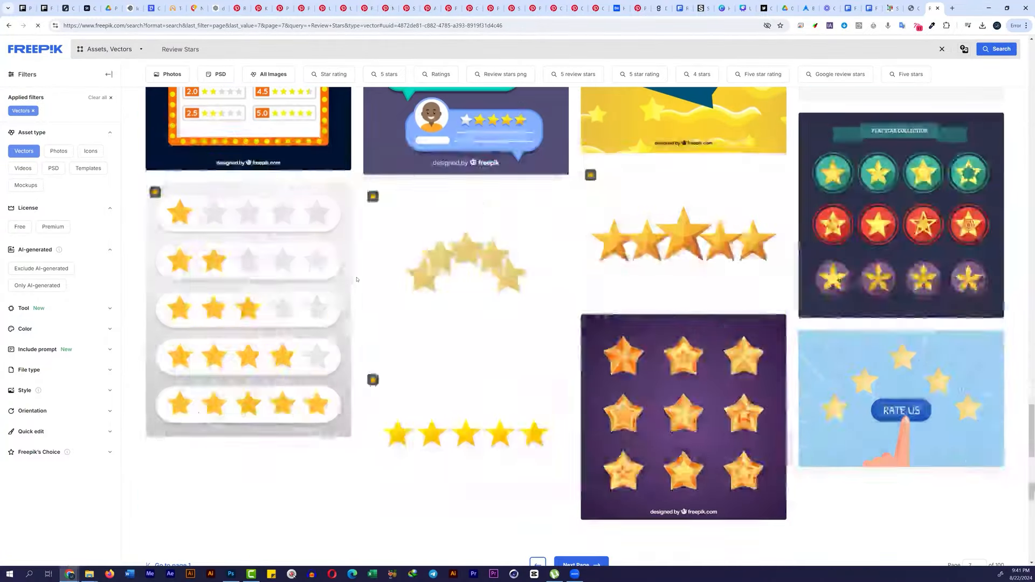
{"action": "mouse_move", "coordinate": [546, 238]}
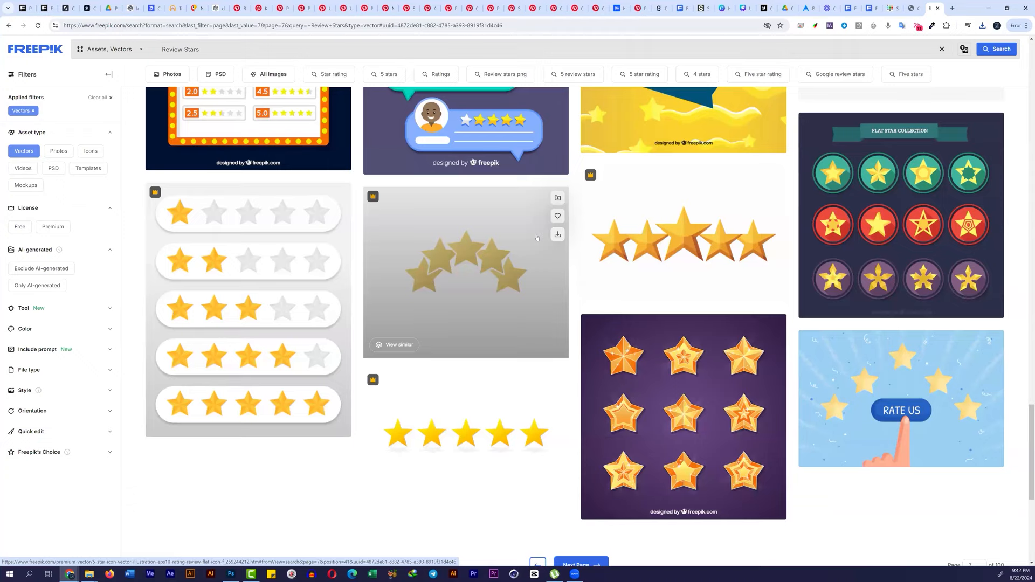
{"action": "scroll", "coordinate": [620, 203], "scroll_direction": "down", "scroll_amount": 6}
{"action": "left_click", "coordinate": [604, 234]}
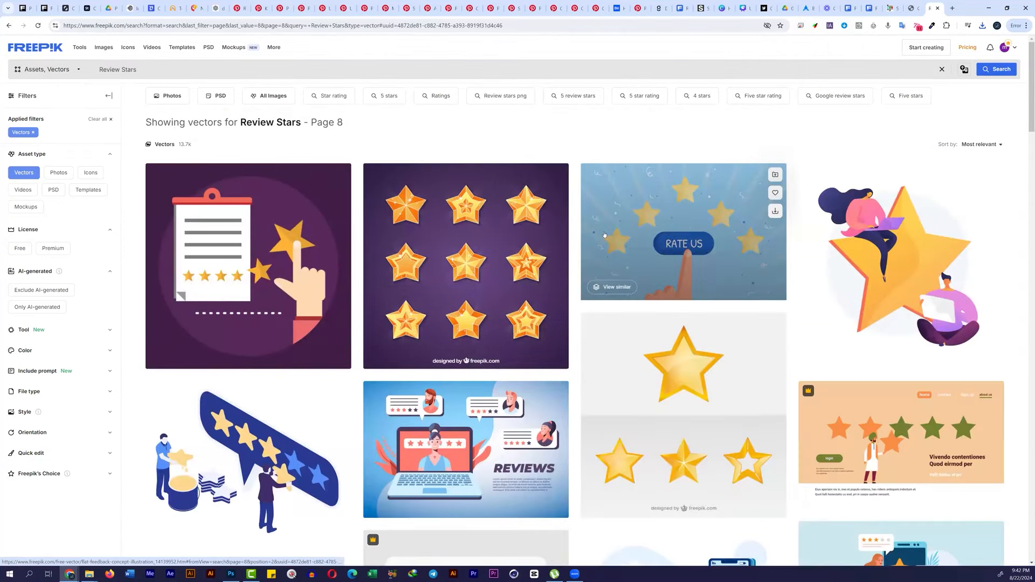
{"action": "scroll", "coordinate": [601, 232], "scroll_direction": "down", "scroll_amount": 15}
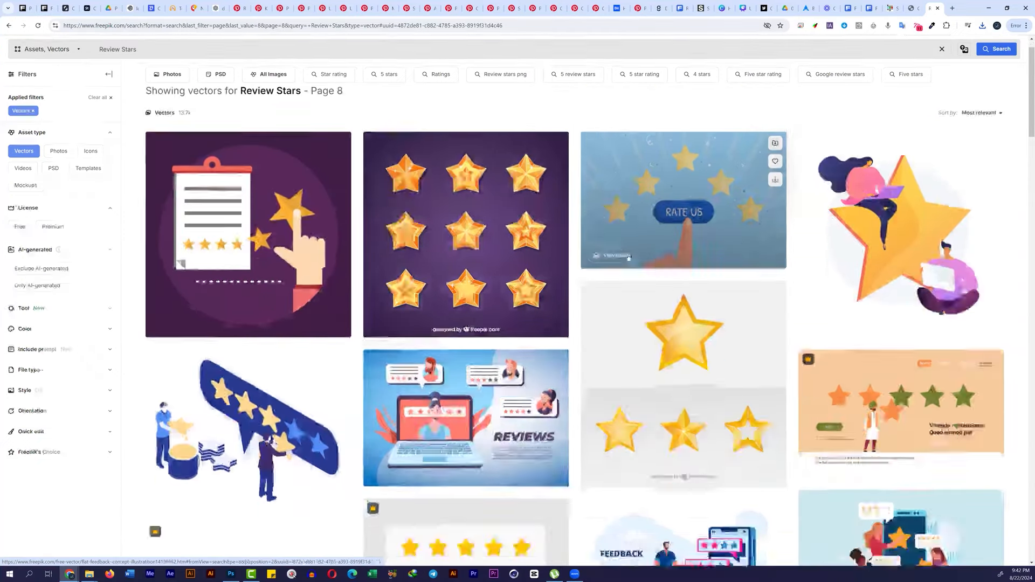
{"action": "scroll", "coordinate": [588, 450], "scroll_direction": "down", "scroll_amount": 5}
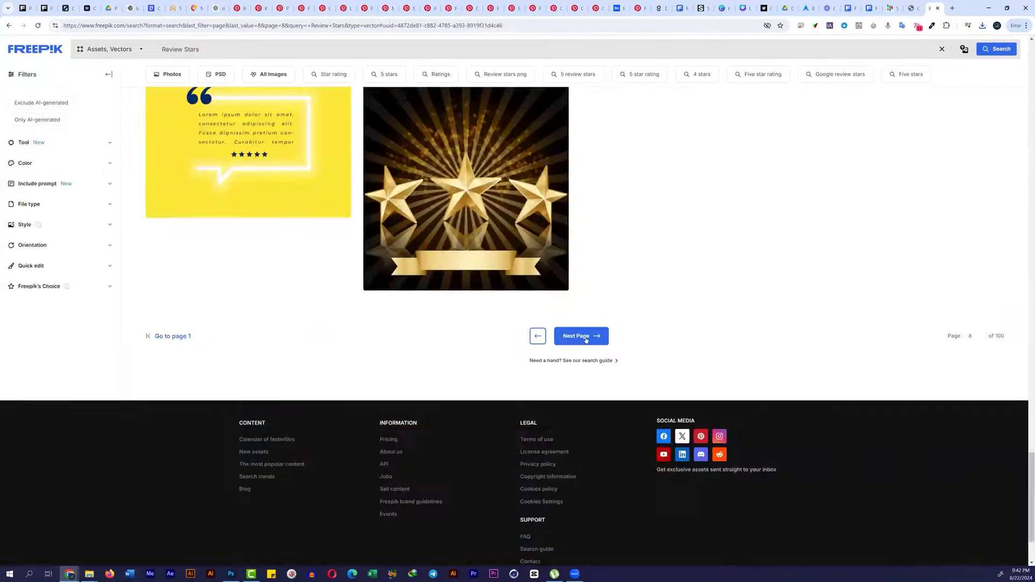
{"action": "left_click", "coordinate": [580, 334]}
{"action": "scroll", "coordinate": [554, 398], "scroll_direction": "down", "scroll_amount": 10}
{"action": "scroll", "coordinate": [553, 398], "scroll_direction": "down", "scroll_amount": 12}
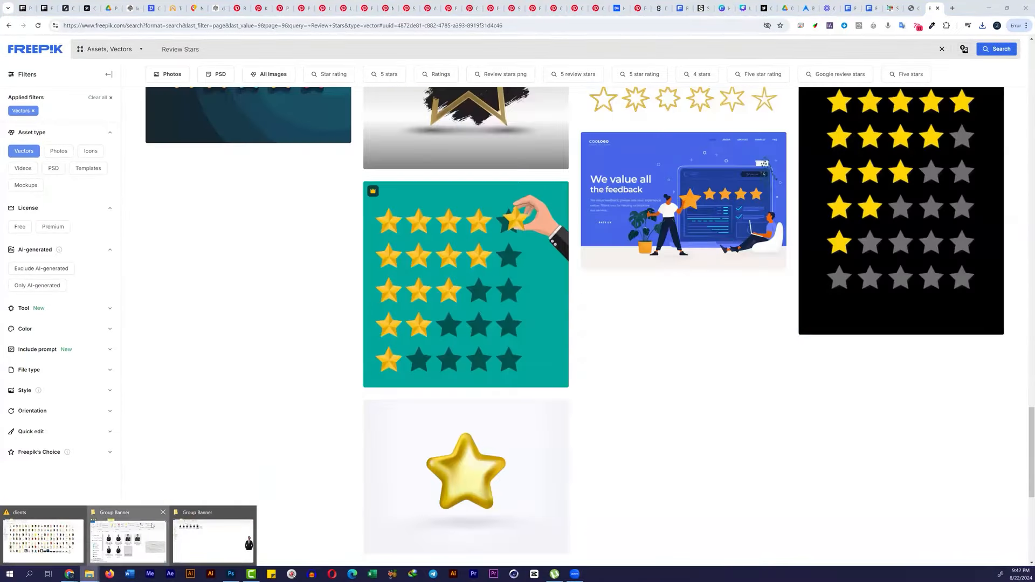
Step: Switch to the Group Banner folder, organise the downloaded files, and open ribbon_star_award.eps in Illustrator
{"action": "left_click", "coordinate": [128, 540]}
{"action": "left_click", "coordinate": [330, 345]}
{"action": "left_click_drag", "start_coordinate": [464, 333], "coordinate": [389, 291]}
{"action": "key", "text": "ctrl+x"}
{"action": "left_click", "coordinate": [305, 247]}
{"action": "right_click", "coordinate": [535, 330]}
{"action": "left_click", "coordinate": [555, 415]}
{"action": "key", "text": "super+Up"}
{"action": "key", "text": "Return"}
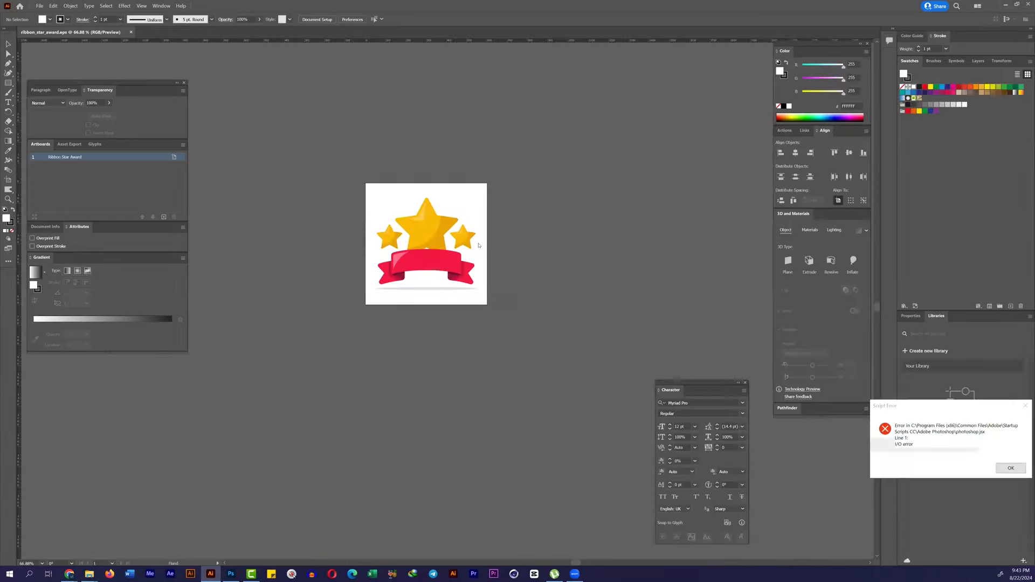
Step: Separate the award artwork, move the stars and ribbon beside the artboard, and delete the red ribbon
{"action": "right_click", "coordinate": [430, 225]}
{"action": "left_click", "coordinate": [470, 284]}
{"action": "key", "text": "ctrl+minus"}
{"action": "left_click_drag", "start_coordinate": [334, 253], "coordinate": [619, 199]}
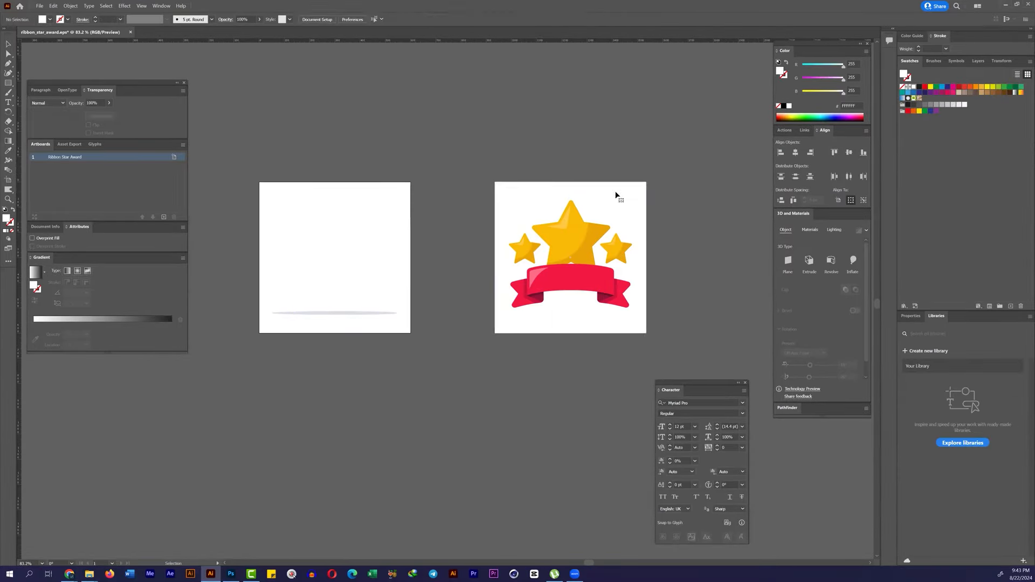
{"action": "left_click", "coordinate": [571, 291]}
{"action": "key", "text": "Delete"}
Step: Bring the three gold stars into the Photoshop banner as a vector smart object over the white semicircle
{"action": "left_click_drag", "start_coordinate": [570, 242], "coordinate": [470, 329]}
{"action": "key", "text": "Return"}
{"action": "key", "text": "ctrl+plus"}
{"action": "key", "text": "ctrl+plus"}
{"action": "key", "text": "ctrl+plus"}
{"action": "key", "text": "ctrl+plus"}
Step: Paint a soft white highlight on a new layer over the large star, and transform it narrower and taller
{"action": "left_click", "coordinate": [108, 440]}
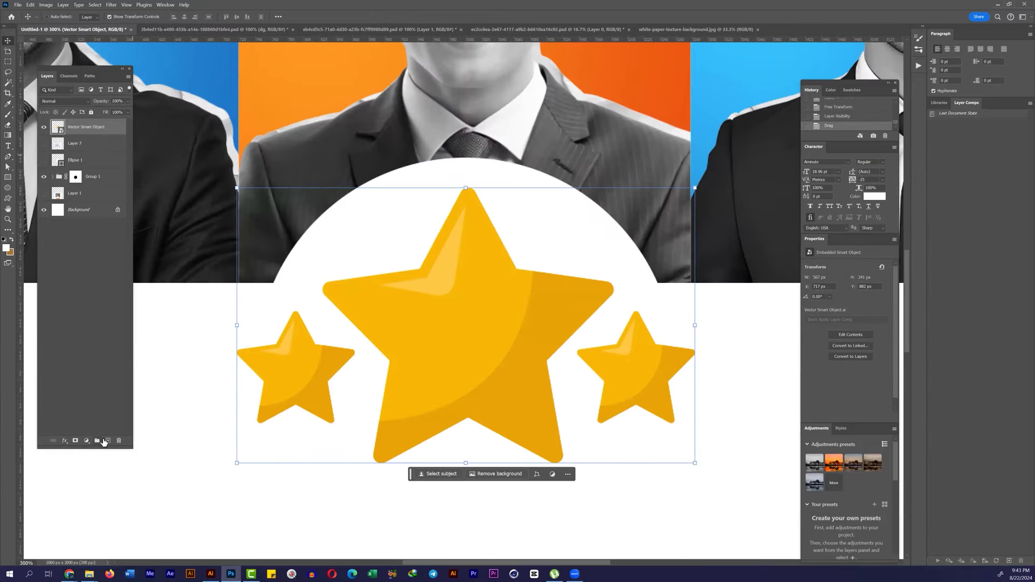
{"action": "key", "text": "b"}
{"action": "left_click", "coordinate": [485, 243]}
{"action": "key", "text": "ctrl+t"}
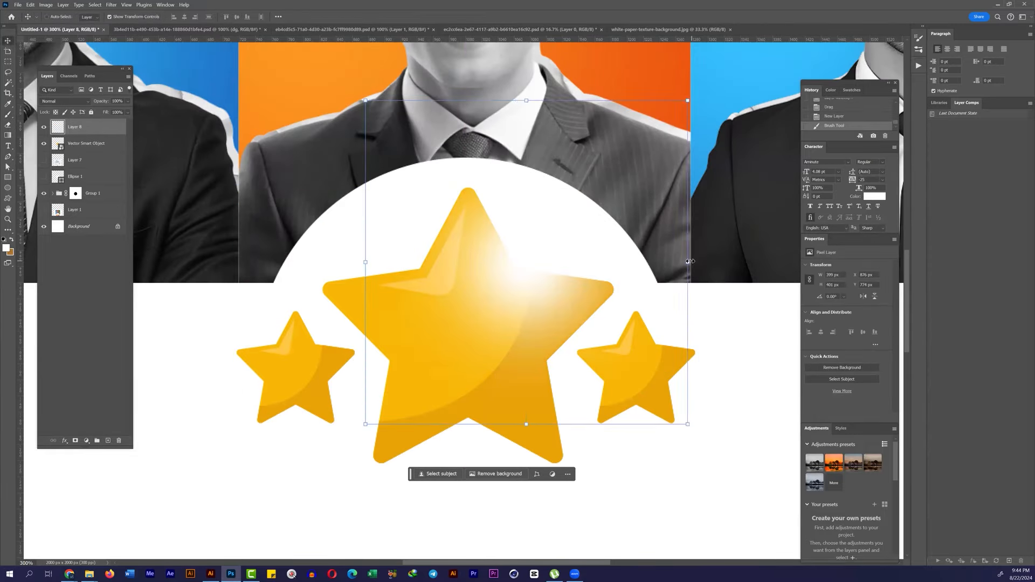
{"action": "left_click_drag", "start_coordinate": [365, 237], "coordinate": [439, 238]}
{"action": "left_click_drag", "start_coordinate": [503, 415], "coordinate": [504, 463]}
{"action": "key", "text": "Return"}
Step: Set the highlight layer to Overlay, clip it to the stars layer, and adjust its position on the large star
{"action": "left_click", "coordinate": [65, 101]}
{"action": "left_click", "coordinate": [53, 213]}
{"action": "right_click", "coordinate": [89, 126]}
{"action": "left_click", "coordinate": [119, 248]}
{"action": "key", "text": "v"}
{"action": "left_click_drag", "start_coordinate": [506, 342], "coordinate": [495, 336]}
Step: Duplicate the highlight onto the two small stars and scale the copies to fit them
{"action": "left_click_drag", "start_coordinate": [526, 253], "coordinate": [656, 308]}
{"action": "key", "text": "ctrl+t"}
{"action": "left_click_drag", "start_coordinate": [700, 511], "coordinate": [654, 383]}
{"action": "left_click_drag", "start_coordinate": [643, 280], "coordinate": [669, 308]}
{"action": "key", "text": "Return"}
{"action": "left_click_drag", "start_coordinate": [633, 363], "coordinate": [294, 360]}
{"action": "left_click_drag", "start_coordinate": [311, 412], "coordinate": [312, 423]}
{"action": "left_click_drag", "start_coordinate": [310, 405], "coordinate": [308, 397]}
{"action": "key", "text": "Return"}
{"action": "key", "text": "z"}
{"action": "left_click_drag", "start_coordinate": [453, 269], "coordinate": [377, 270]}
Step: Select the large star's highlight layer and widen, stretch and reposition the highlight over the star
{"action": "left_click", "coordinate": [7, 42]}
{"action": "left_click", "coordinate": [86, 143]}
{"action": "left_click", "coordinate": [81, 160]}
{"action": "key", "text": "ctrl+plus"}
{"action": "key", "text": "ctrl+plus"}
{"action": "left_click_drag", "start_coordinate": [519, 247], "coordinate": [612, 248]}
{"action": "left_click_drag", "start_coordinate": [566, 247], "coordinate": [525, 247]}
{"action": "left_click_drag", "start_coordinate": [490, 307], "coordinate": [491, 318]}
{"action": "left_click_drag", "start_coordinate": [489, 153], "coordinate": [489, 86]}
{"action": "left_click_drag", "start_coordinate": [523, 160], "coordinate": [522, 171]}
{"action": "key", "text": "Return"}
Step: Stretch and reposition the highlight copies over the two small stars
{"action": "left_click", "coordinate": [102, 143]}
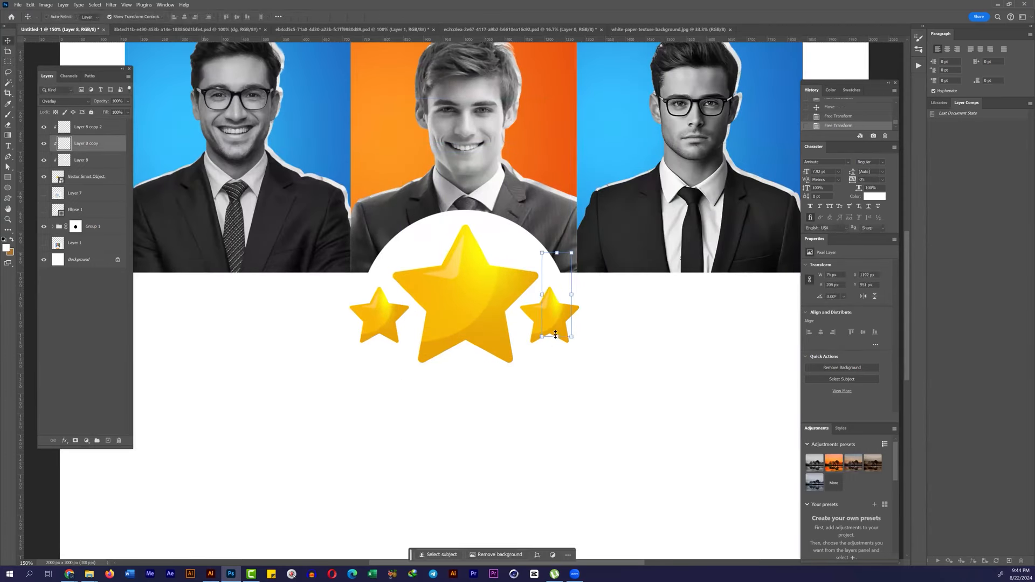
{"action": "left_click_drag", "start_coordinate": [557, 336], "coordinate": [557, 420]}
{"action": "left_click_drag", "start_coordinate": [577, 376], "coordinate": [575, 335]}
{"action": "key", "text": "Return"}
{"action": "left_click", "coordinate": [389, 338], "text": "ctrl"}
{"action": "key", "text": "ctrl+t"}
{"action": "left_click_drag", "start_coordinate": [386, 337], "coordinate": [385, 404]}
{"action": "left_click_drag", "start_coordinate": [393, 363], "coordinate": [391, 329]}
{"action": "key", "text": "Return"}
Step: Show the seminar flyer reference and move it down beneath the stars
{"action": "left_click_drag", "start_coordinate": [385, 252], "coordinate": [323, 259]}
{"action": "left_click", "coordinate": [44, 193]}
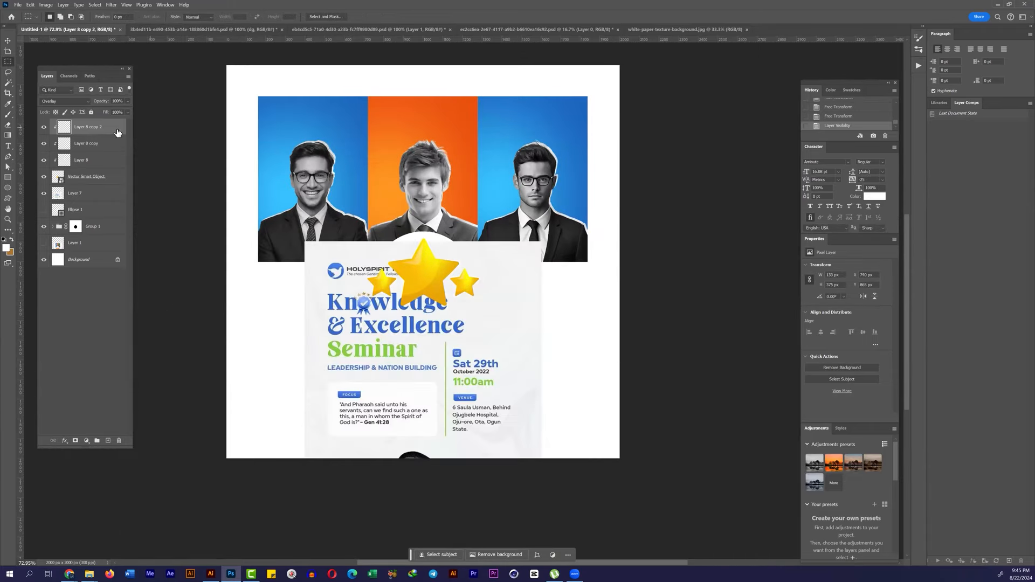
{"action": "key", "text": "v"}
{"action": "left_click", "coordinate": [80, 193]}
{"action": "left_click_drag", "start_coordinate": [399, 328], "coordinate": [399, 409]}
Step: Add a Lorem Ipsum text line and place it to the right of the flyer reference's logo
{"action": "left_click", "coordinate": [8, 147]}
{"action": "left_click", "coordinate": [289, 353]}
{"action": "triple_click", "coordinate": [305, 349]}
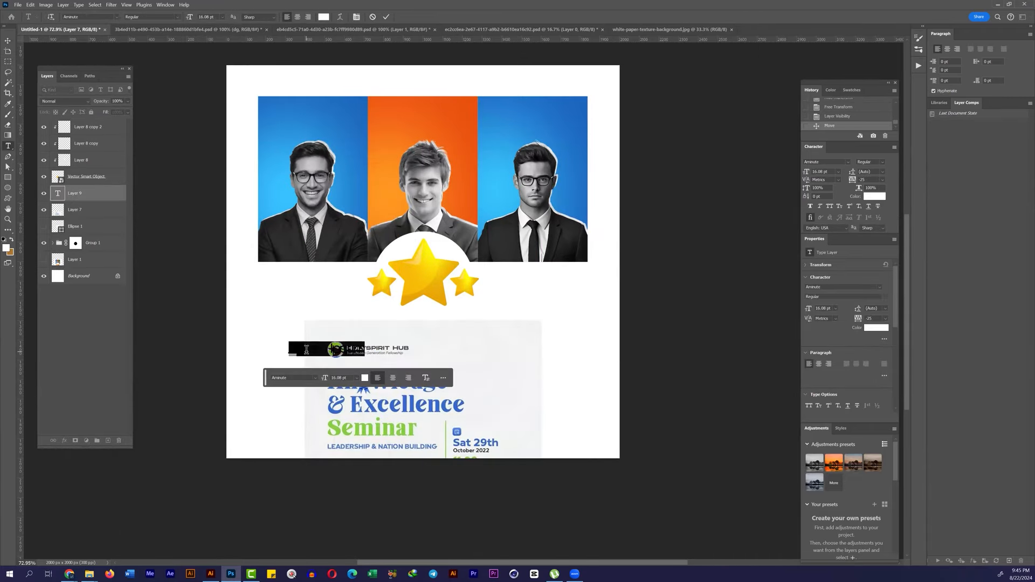
{"action": "left_click_drag", "start_coordinate": [265, 378], "coordinate": [266, 492]}
{"action": "left_click", "coordinate": [8, 41]}
{"action": "left_click_drag", "start_coordinate": [326, 350], "coordinate": [498, 354]}
Step: Set the placeholder text's colour to blue 1c66bd, sampled from the blue panel
{"action": "left_click", "coordinate": [874, 196]}
{"action": "left_click", "coordinate": [512, 185]}
{"action": "left_click", "coordinate": [578, 112]}
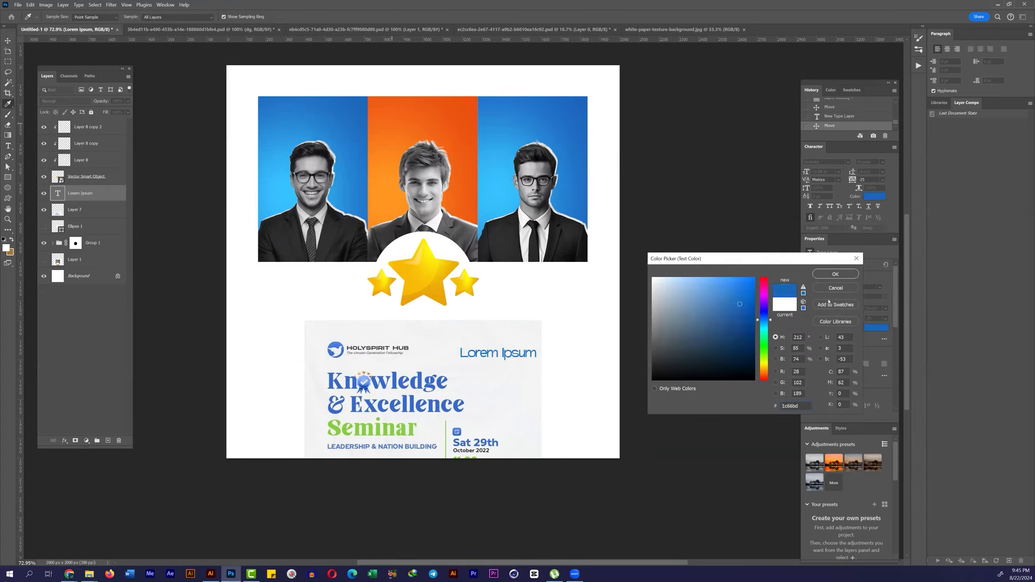
{"action": "left_click", "coordinate": [835, 274]}
Step: Replace the placeholder text with "knowledge & Excellence" on two lines
{"action": "double_click", "coordinate": [497, 354]}
{"action": "type", "text": "kh"}
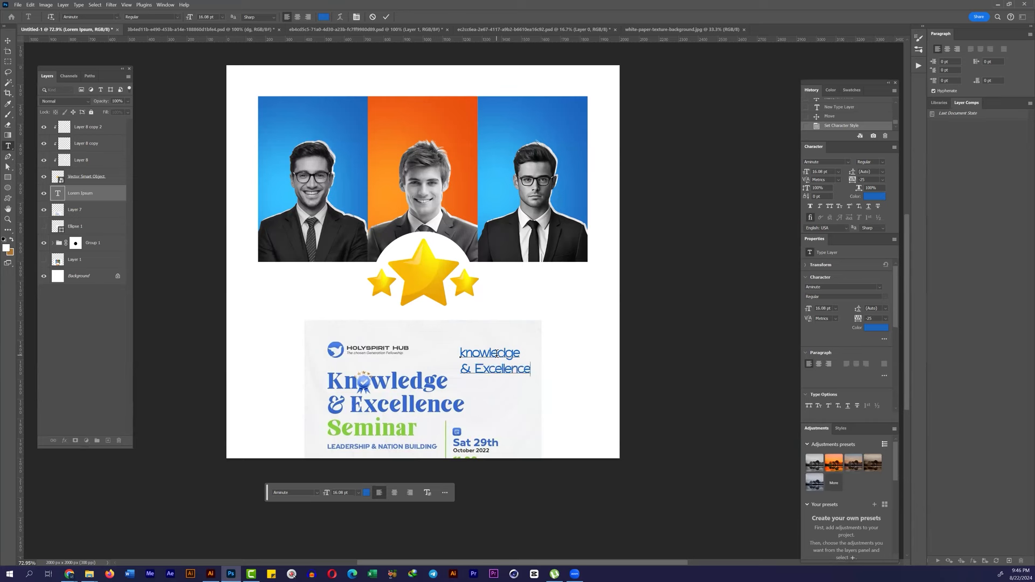
{"action": "double_click", "coordinate": [486, 385]}
{"action": "key", "text": "BackSpace"}
{"action": "key", "text": "ctrl+Return"}
Step: Move the flyer reference further down the canvas and place the heading text beneath the stars
{"action": "key", "text": "v"}
{"action": "left_click_drag", "start_coordinate": [382, 354], "coordinate": [391, 460]}
{"action": "left_click_drag", "start_coordinate": [506, 353], "coordinate": [423, 327]}
Step: Duplicate the heading below itself, change the copy to "Seminar", and centre-align the text
{"action": "left_click_drag", "start_coordinate": [423, 327], "coordinate": [430, 368]}
{"action": "double_click", "coordinate": [437, 359]}
{"action": "key", "text": "ctrl+v"}
{"action": "key", "text": "ctrl+Return"}
{"action": "left_click", "coordinate": [818, 363]}
Step: Restyle the "knowledge & Excellence" heading with a decorative serif font at 31.67 pt and tighter 22.14 pt leading
{"action": "left_click", "coordinate": [426, 333], "text": "ctrl"}
{"action": "left_click", "coordinate": [848, 162]}
{"action": "left_click", "coordinate": [846, 196]}
{"action": "left_click_drag", "start_coordinate": [807, 172], "coordinate": [813, 173]}
{"action": "left_click_drag", "start_coordinate": [852, 172], "coordinate": [845, 172]}
Step: Position the "knowledge & Excellence" heading just below the stars and centre it horizontally on the canvas
{"action": "left_click_drag", "start_coordinate": [442, 325], "coordinate": [425, 348]}
{"action": "left_click_drag", "start_coordinate": [431, 329], "coordinate": [432, 327]}
{"action": "key", "text": "Return"}
{"action": "key", "text": "ctrl+a"}
{"action": "left_click", "coordinate": [183, 17]}
{"action": "key", "text": "ctrl+d"}
Step: Add a Gradient Overlay to the "knowledge & Excellence" heading and reset its settings to the defaults
{"action": "right_click", "coordinate": [101, 212]}
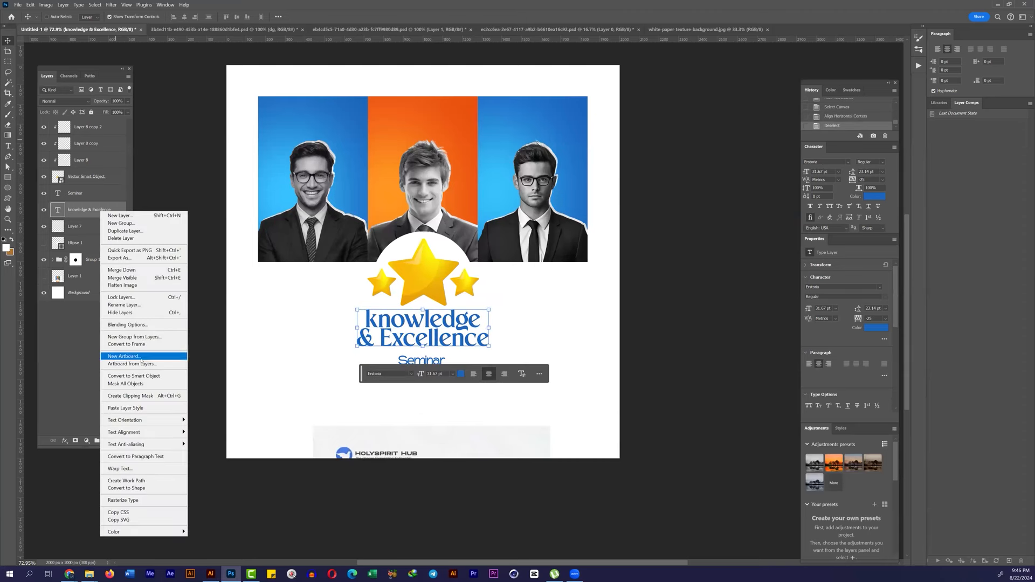
{"action": "left_click", "coordinate": [128, 325]}
{"action": "left_click", "coordinate": [721, 207]}
{"action": "left_click", "coordinate": [852, 124]}
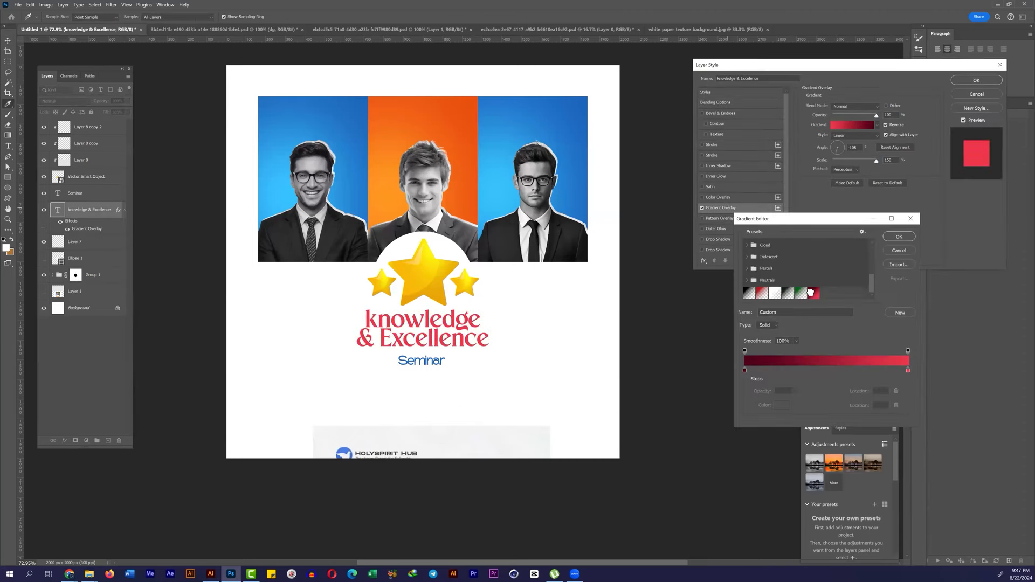
{"action": "key", "text": "Return"}
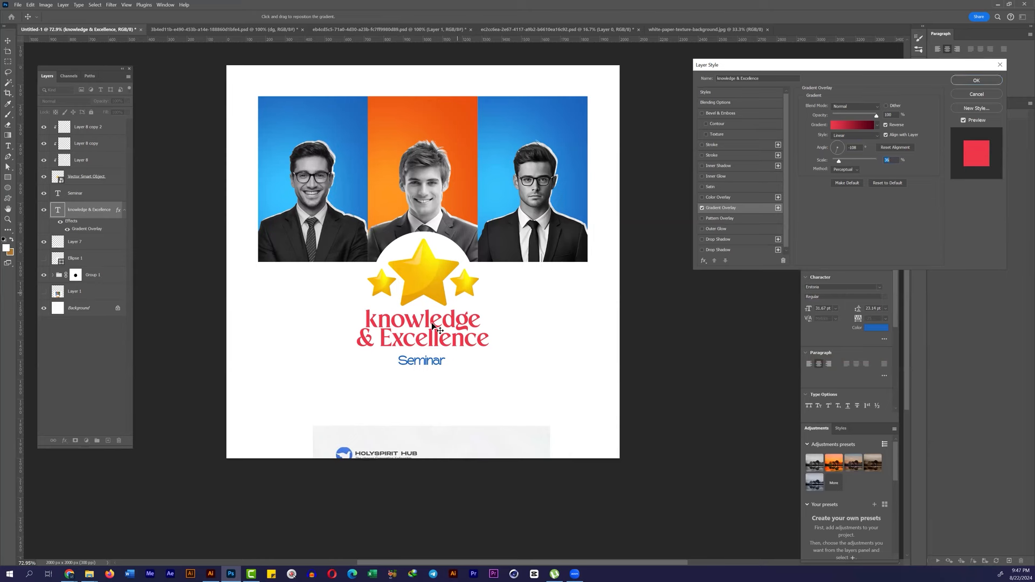
{"action": "left_click", "coordinate": [887, 183]}
Step: Set the "knowledge & Excellence" heading's gradient to run from the panel's deep blue to light blue 36c1fe at a 67° angle
{"action": "left_click", "coordinate": [851, 124]}
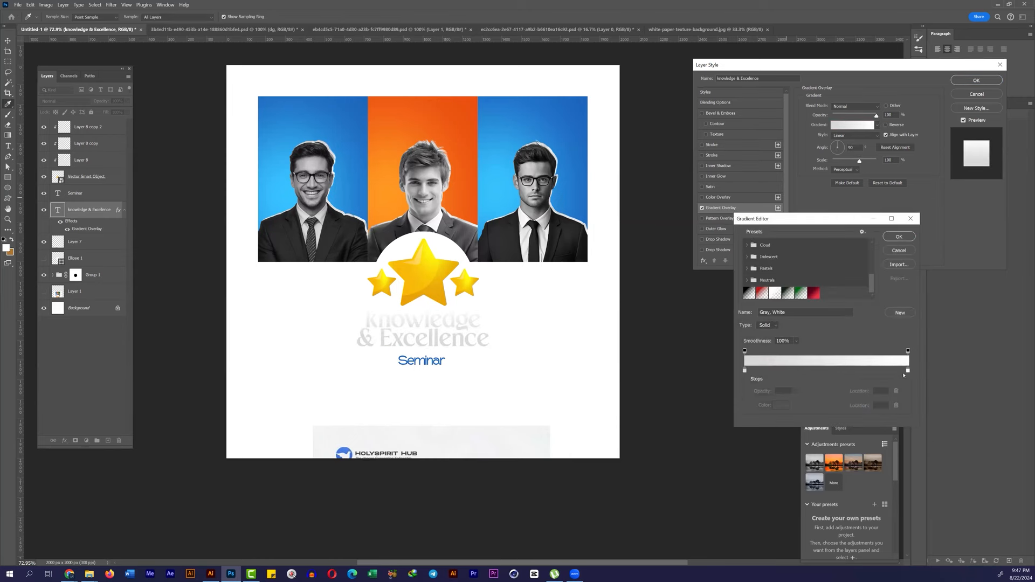
{"action": "left_click", "coordinate": [777, 404]}
{"action": "left_click", "coordinate": [361, 104]}
{"action": "left_click", "coordinate": [836, 273]}
{"action": "left_click", "coordinate": [908, 370]}
{"action": "left_click", "coordinate": [780, 405]}
{"action": "left_click", "coordinate": [286, 194]}
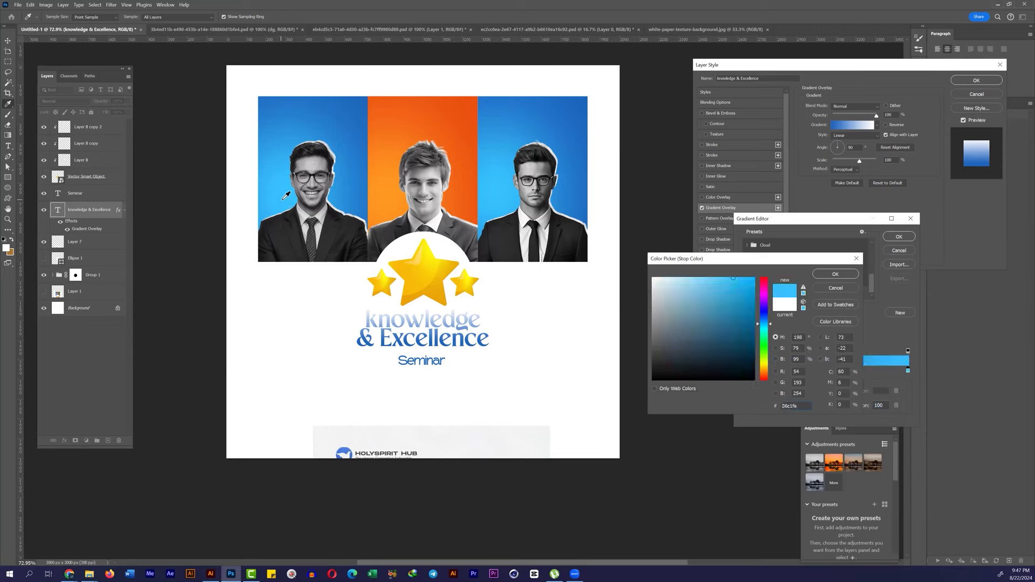
{"action": "left_click", "coordinate": [835, 275]}
{"action": "left_click", "coordinate": [898, 237]}
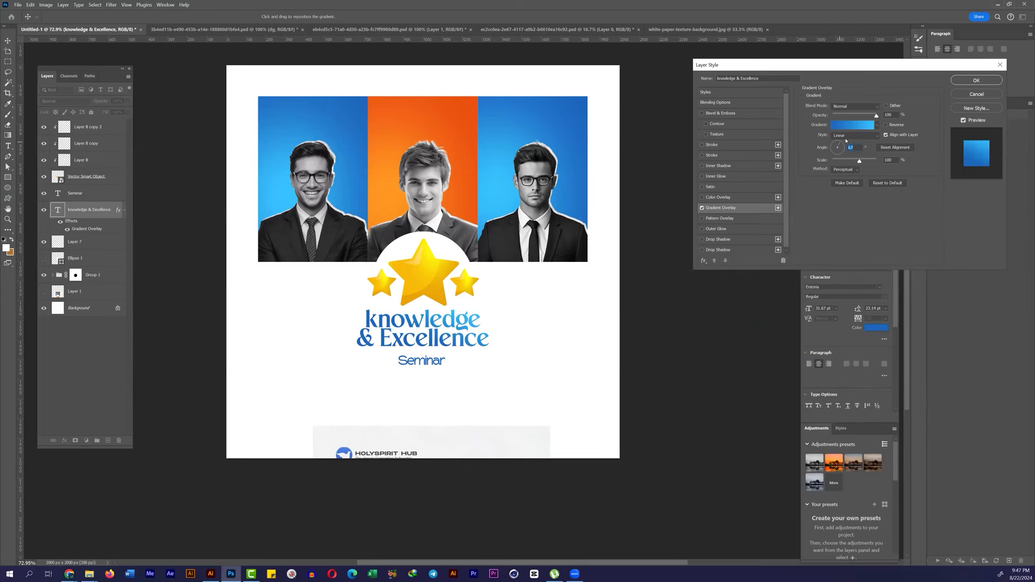
{"action": "key", "text": "Return"}
Step: Place "Seminar" directly below the heading, resize it to 20.17 pt, and centre it horizontally on the canvas
{"action": "left_click_drag", "start_coordinate": [423, 333], "coordinate": [459, 332]}
{"action": "left_click_drag", "start_coordinate": [423, 386], "coordinate": [453, 339]}
{"action": "left_click_drag", "start_coordinate": [497, 343], "coordinate": [508, 346]}
{"action": "key", "text": "Return"}
{"action": "key", "text": "ctrl+a"}
{"action": "left_click", "coordinate": [184, 17]}
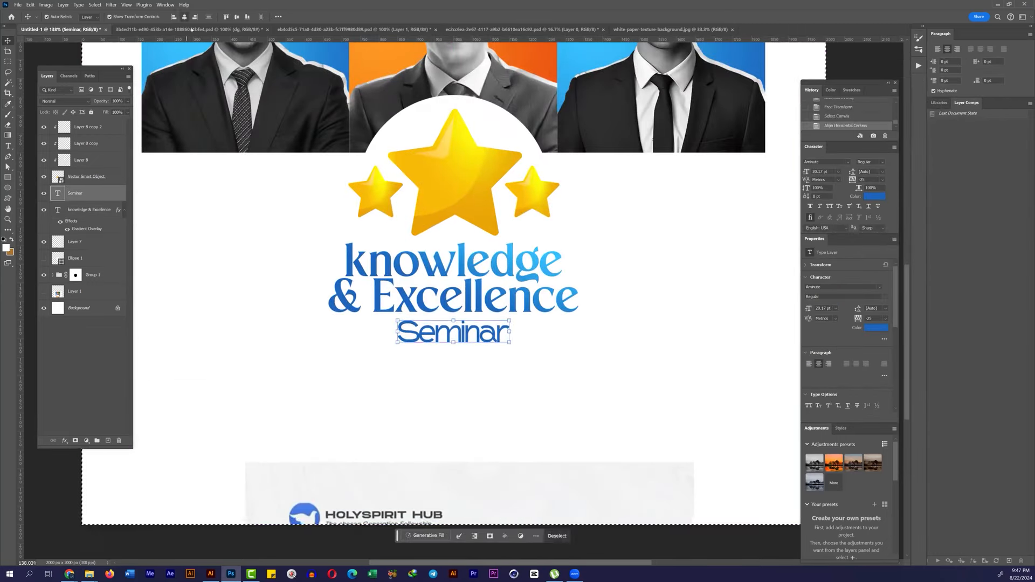
{"action": "key", "text": "ctrl+d"}
Step: Recolour "Seminar" orange and align both title texts to the horizontal centre of the canvas
{"action": "left_click", "coordinate": [874, 196]}
{"action": "left_click", "coordinate": [824, 273]}
{"action": "left_click", "coordinate": [75, 241]}
{"action": "left_click", "coordinate": [89, 209], "text": "shift"}
{"action": "key", "text": "ctrl+a"}
{"action": "left_click", "coordinate": [184, 17]}
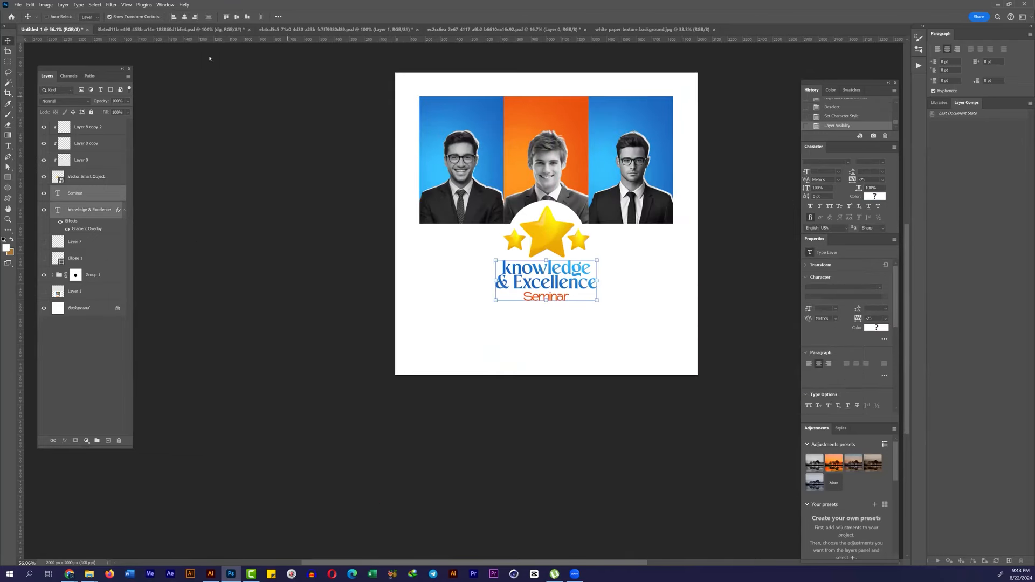
{"action": "key", "text": "ctrl+d"}
Step: Show the reference flyer layer, bring it to the front, and move it beside the title text
{"action": "left_click", "coordinate": [75, 241]}
{"action": "left_click", "coordinate": [44, 242]}
{"action": "left_click_drag", "start_coordinate": [519, 353], "coordinate": [519, 228]}
{"action": "key", "text": "ctrl+shift+bracketright"}
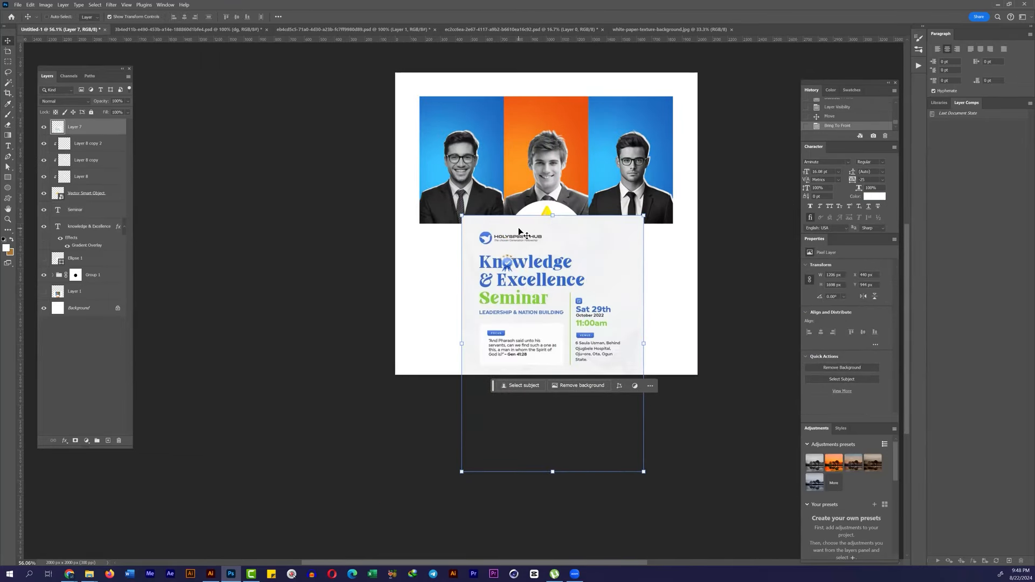
{"action": "left_click_drag", "start_coordinate": [572, 267], "coordinate": [556, 281]}
Step: Add a second line reading "leadership & nation building" to the "Seminar" text
{"action": "scroll", "coordinate": [569, 363], "scroll_direction": "up", "scroll_amount": 3}
{"action": "left_click", "coordinate": [566, 274], "text": "ctrl"}
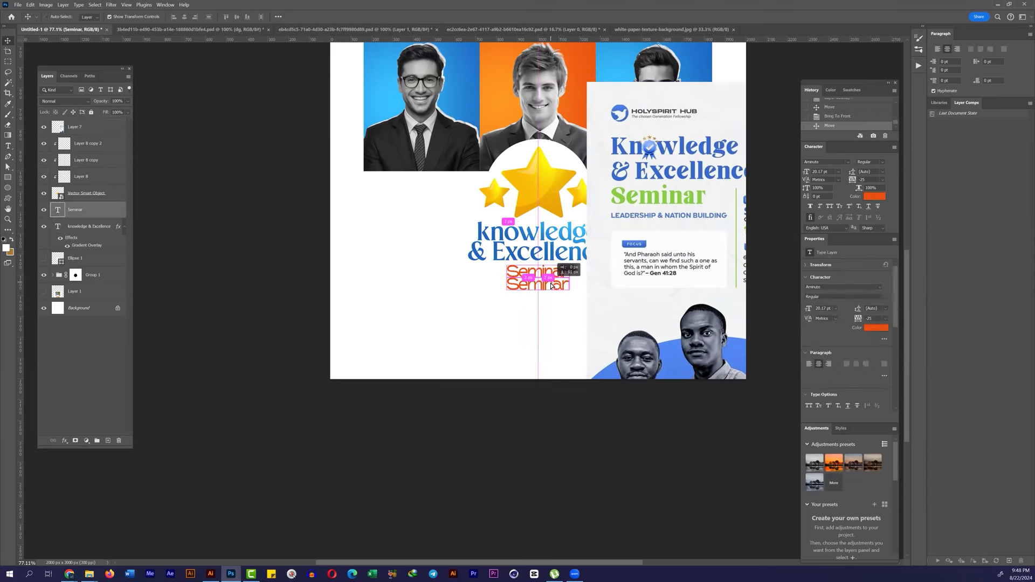
{"action": "key", "text": "ctrl+z"}
{"action": "key", "text": "t"}
{"action": "left_click", "coordinate": [568, 278]}
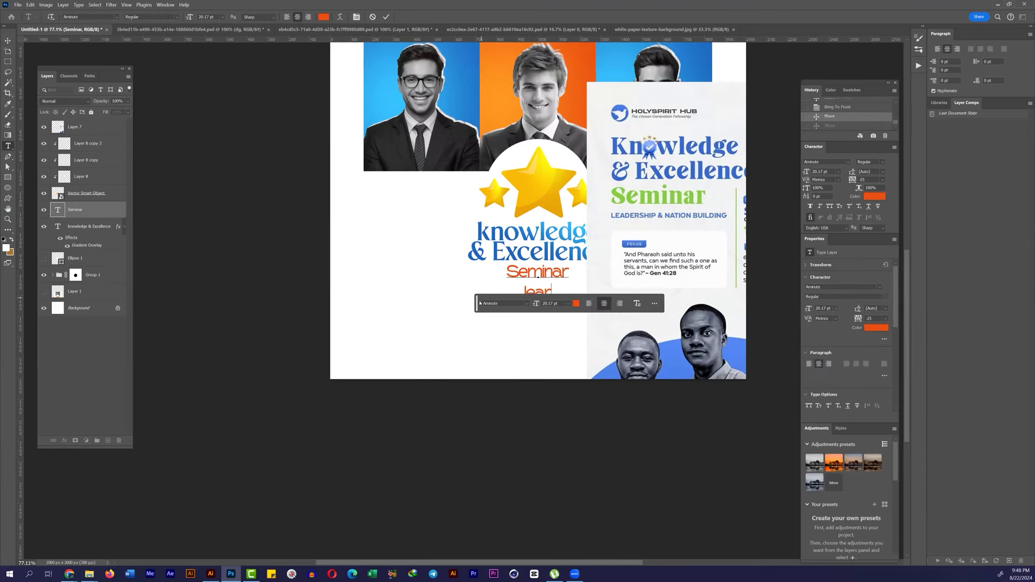
{"action": "left_click_drag", "start_coordinate": [479, 303], "coordinate": [504, 400]}
{"action": "key", "text": "BackSpace"}
{"action": "type", "text": "ders"}
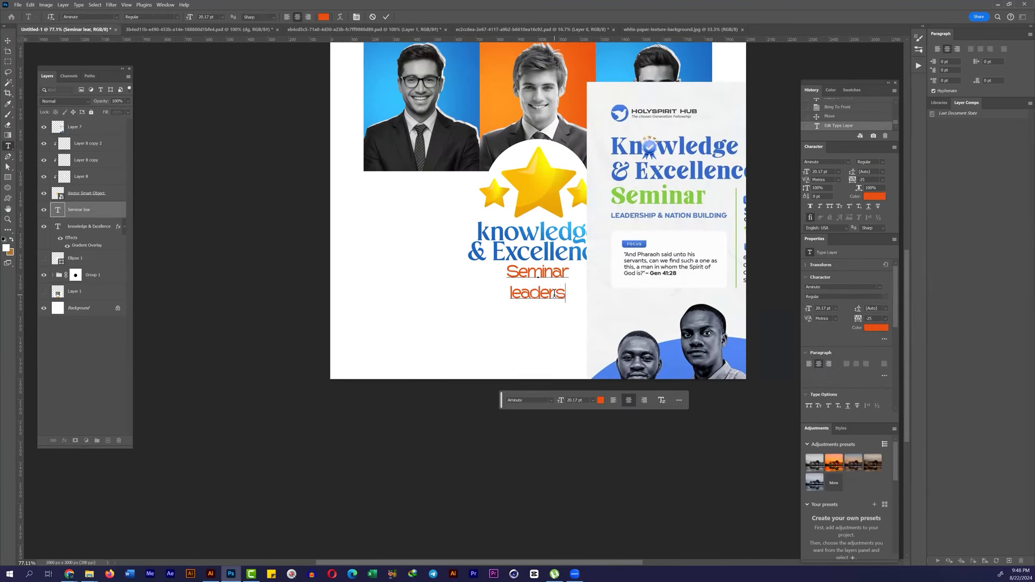
{"action": "type", "text": "hip & nation building"}
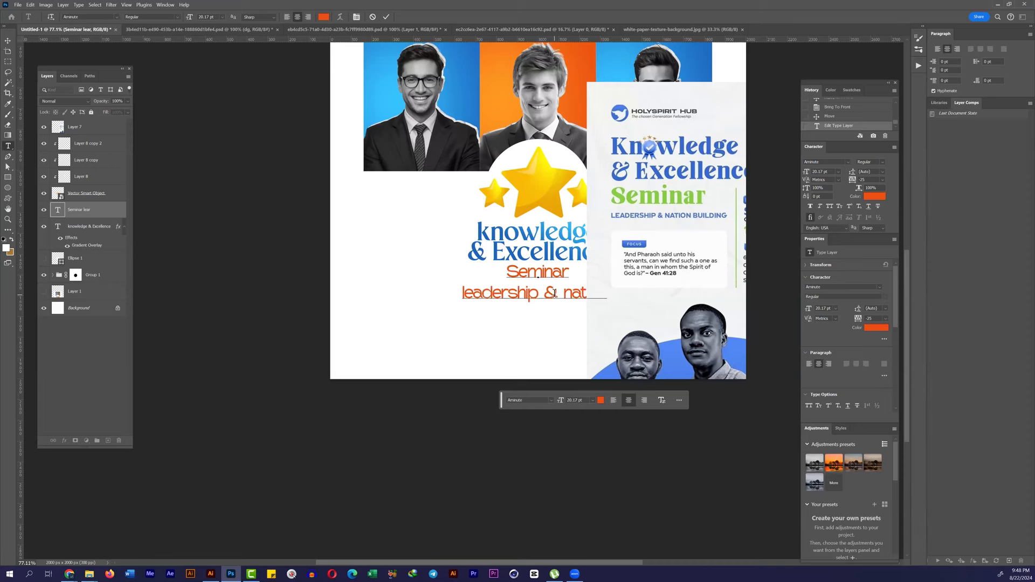
Step: Format the "leadership & nation building" line in all caps at 12 pt with 12 pt leading and colour it blue
{"action": "key", "text": "ctrl+a"}
{"action": "triple_click", "coordinate": [554, 293]}
{"action": "left_click", "coordinate": [829, 206]}
{"action": "left_click_drag", "start_coordinate": [807, 173], "coordinate": [802, 173]}
{"action": "left_click_drag", "start_coordinate": [852, 172], "coordinate": [851, 173]}
{"action": "left_click", "coordinate": [875, 197]}
{"action": "left_click", "coordinate": [516, 244]}
{"action": "key", "text": "Return"}
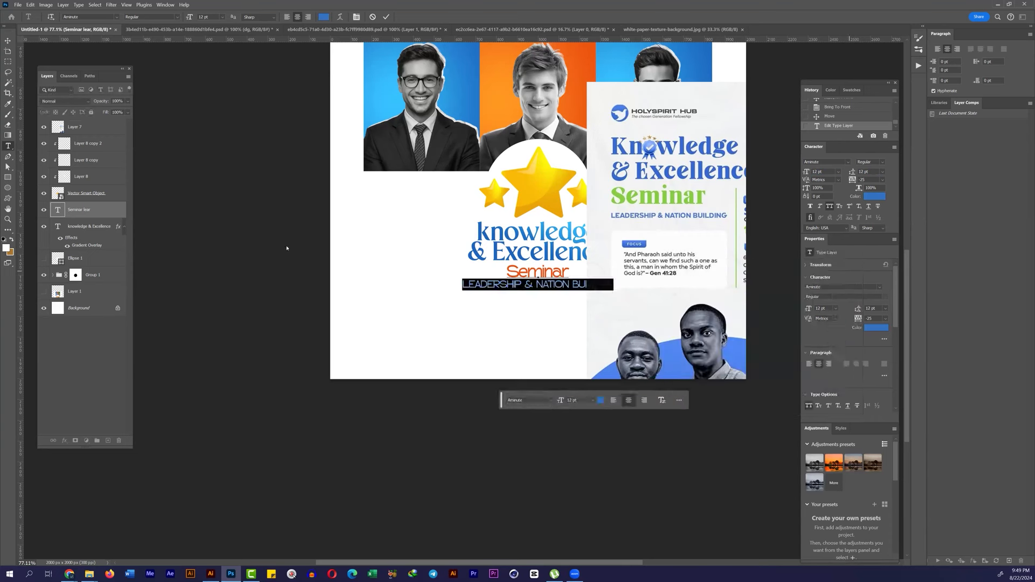
Step: Preview the design without the reference flyer, then show the flyer again and move it to the opposite side of the title
{"action": "left_click", "coordinate": [86, 193]}
{"action": "left_click", "coordinate": [44, 127]}
{"action": "left_click", "coordinate": [8, 61]}
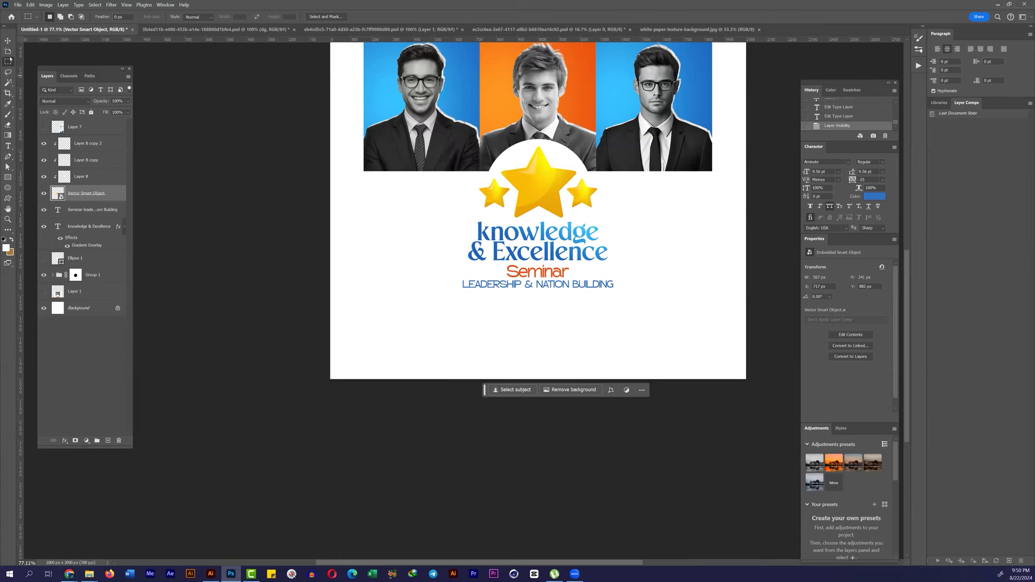
{"action": "left_click", "coordinate": [44, 127]}
{"action": "key", "text": "v"}
{"action": "left_click_drag", "start_coordinate": [736, 217], "coordinate": [379, 158]}
Step: Add a centred three-line text reading "Sat 29th", "August 2024" and "11:00am" below the tagline
{"action": "scroll", "coordinate": [423, 174], "scroll_direction": "up", "scroll_amount": 3}
{"action": "key", "text": "t"}
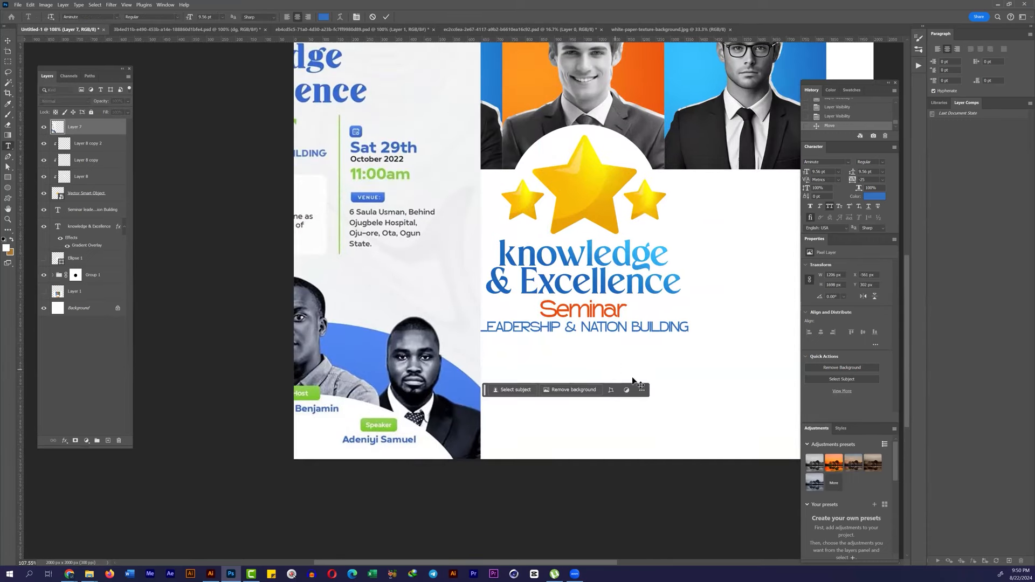
{"action": "left_click", "coordinate": [615, 370]}
{"action": "type", "text": "SAT"}
{"action": "key", "text": "ctrl+a"}
{"action": "type", "text": "Sat 29th"}
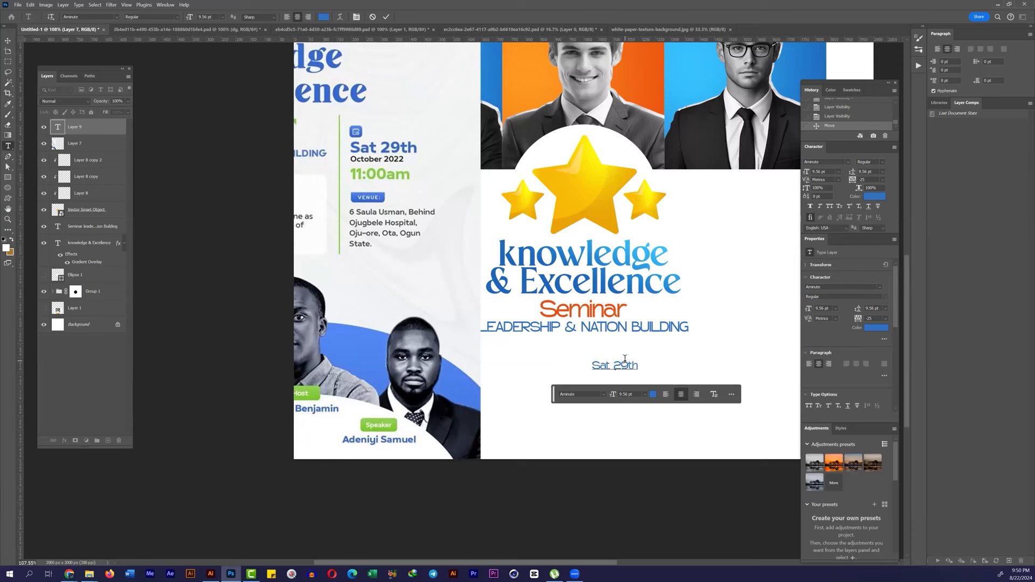
{"action": "type", "text": " August 2024"}
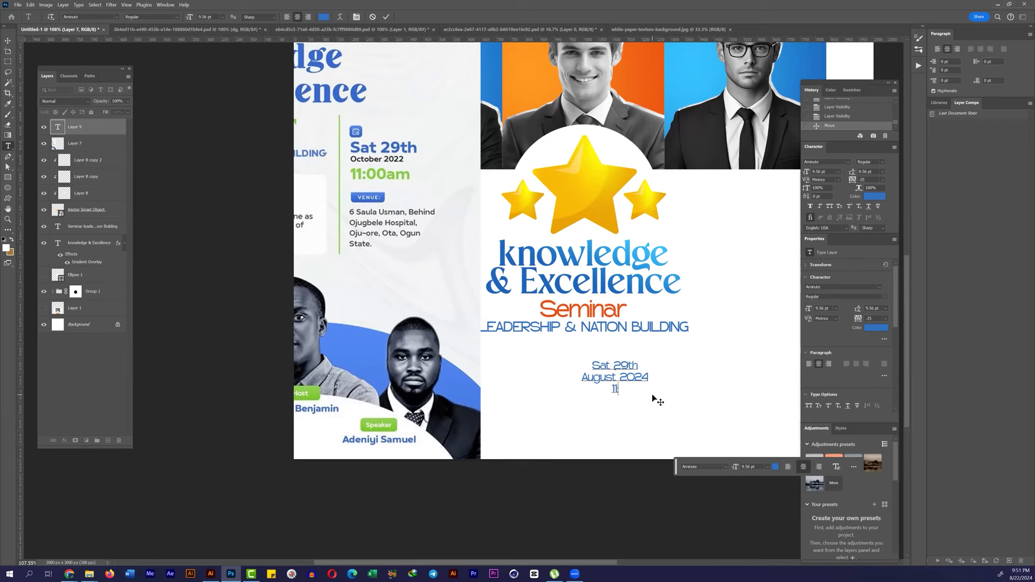
{"action": "key", "text": "ctrl+a"}
{"action": "double_click", "coordinate": [627, 389]}
Step: Duplicate the date text beside itself and replace the copy's content with the venue address from the reference flyer
{"action": "left_click_drag", "start_coordinate": [629, 377], "coordinate": [713, 378]}
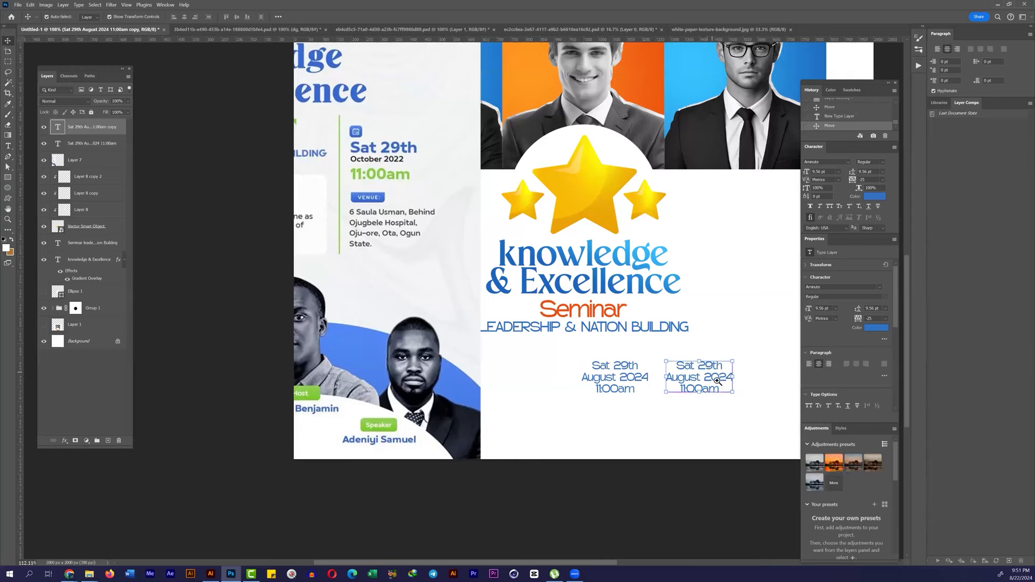
{"action": "scroll", "coordinate": [712, 379], "scroll_direction": "up", "scroll_amount": 1}
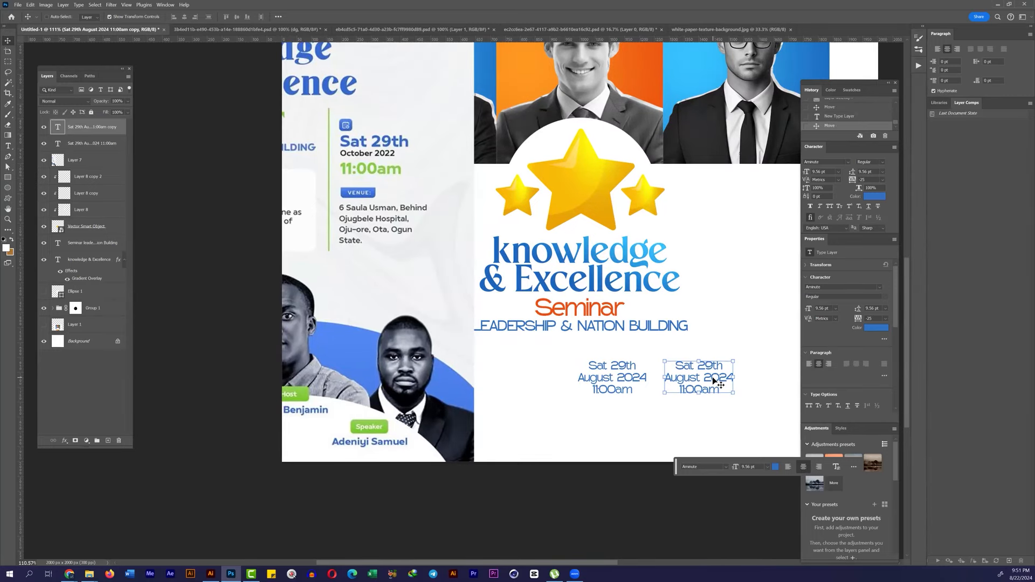
{"action": "double_click", "coordinate": [713, 381]}
{"action": "type", "text": "u"}
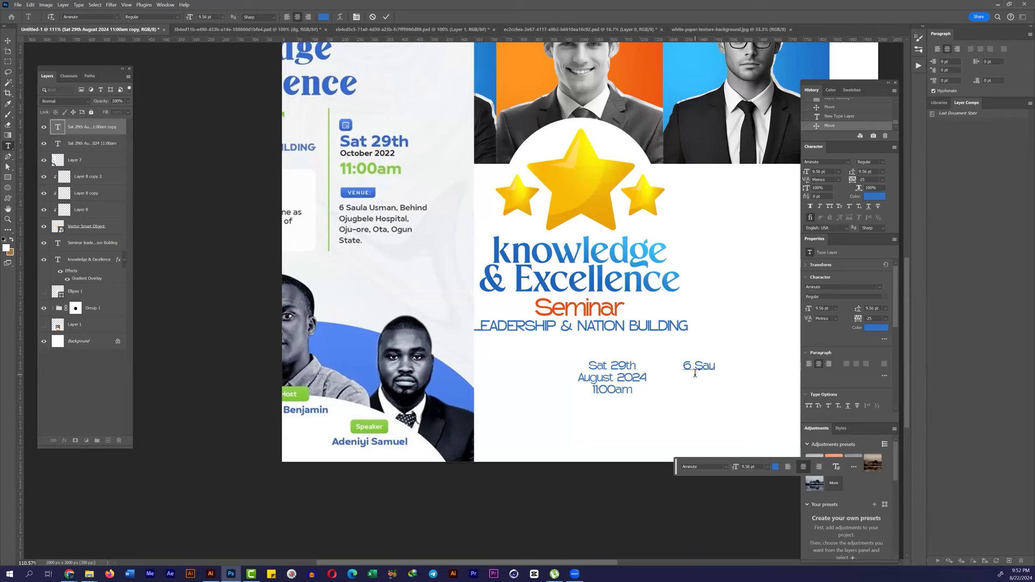
{"action": "type", "text": "s Behind Ojugbele Hospital"}
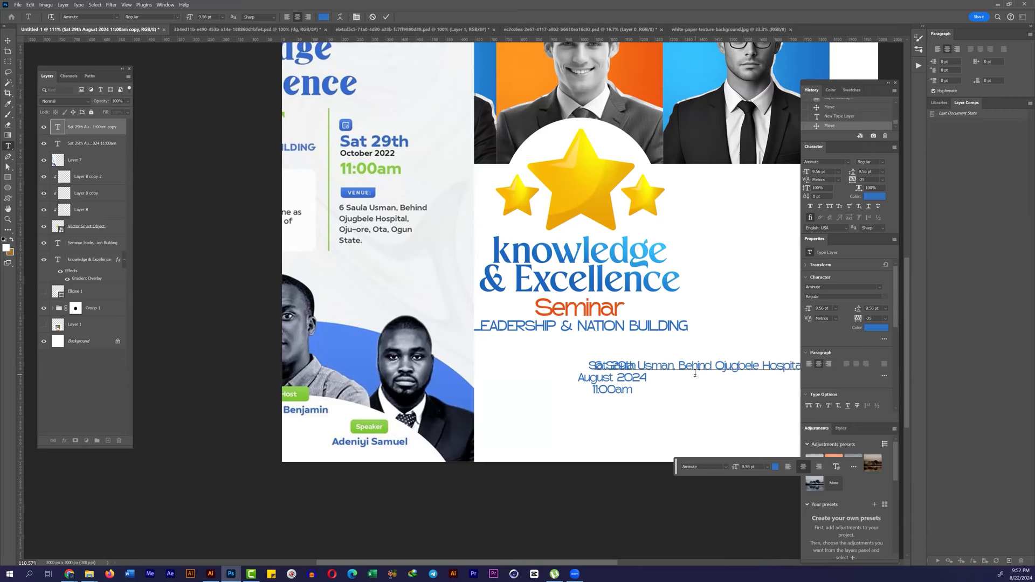
{"action": "key", "text": "Return"}
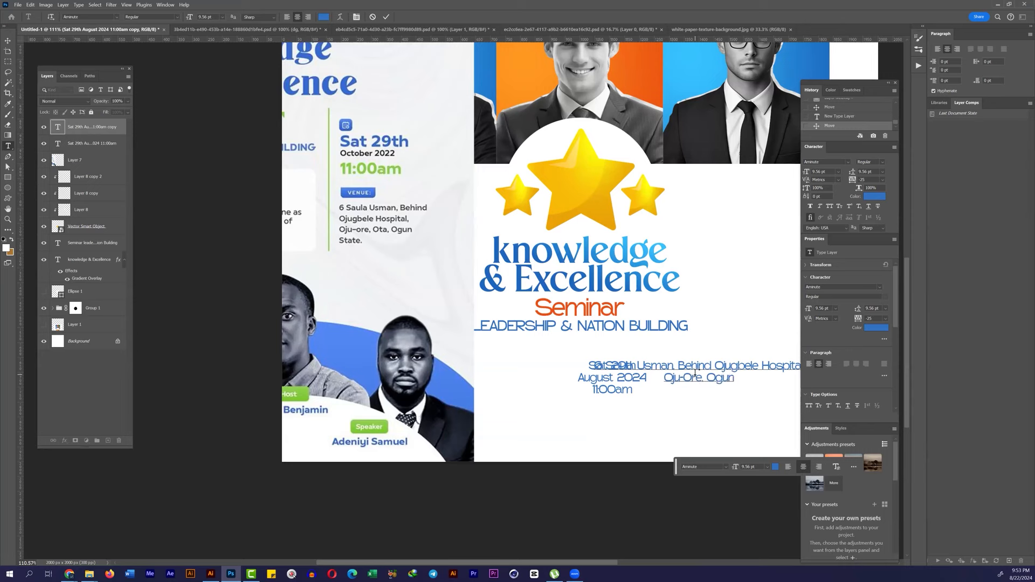
{"action": "type", "text": "Oju-0re, Ogun Srat"}
{"action": "key", "text": "BackSpace"}
{"action": "key", "text": "BackSpace"}
{"action": "key", "text": "BackSpace"}
{"action": "type", "text": "tate"}
Step: Separate the venue text from the date text and break the address into three lines
{"action": "left_click", "coordinate": [8, 41]}
{"action": "left_click_drag", "start_coordinate": [587, 280], "coordinate": [657, 281]}
{"action": "left_click_drag", "start_coordinate": [638, 345], "coordinate": [498, 318]}
{"action": "key", "text": "t"}
{"action": "left_click", "coordinate": [606, 340]}
{"action": "key", "text": "BackSpace"}
{"action": "key", "text": "Return"}
{"action": "key", "text": "ctrl+a"}
Step: Position the date and venue texts together below the tagline and hide the reference flyer layer
{"action": "left_click", "coordinate": [8, 41]}
{"action": "left_click", "coordinate": [92, 143], "text": "shift"}
{"action": "left_click_drag", "start_coordinate": [664, 350], "coordinate": [719, 334]}
{"action": "left_click_drag", "start_coordinate": [720, 334], "coordinate": [646, 335]}
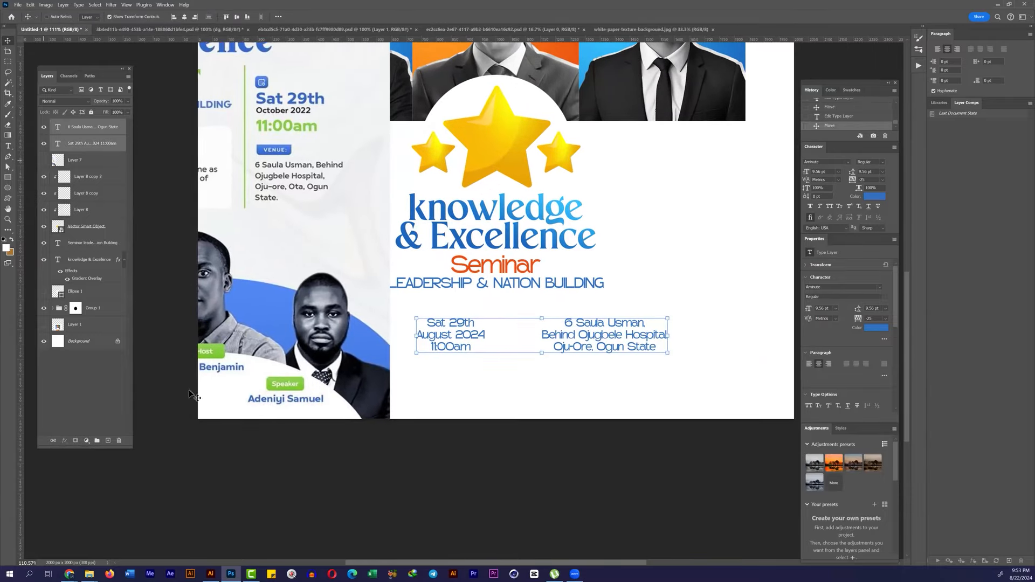
{"action": "left_click", "coordinate": [44, 160]}
Step: Switch to Chrome, examine the Church Flyer pin and related designs on Pinterest for layout ideas, and return to Photoshop
{"action": "left_click", "coordinate": [69, 574]}
{"action": "left_click", "coordinate": [125, 539]}
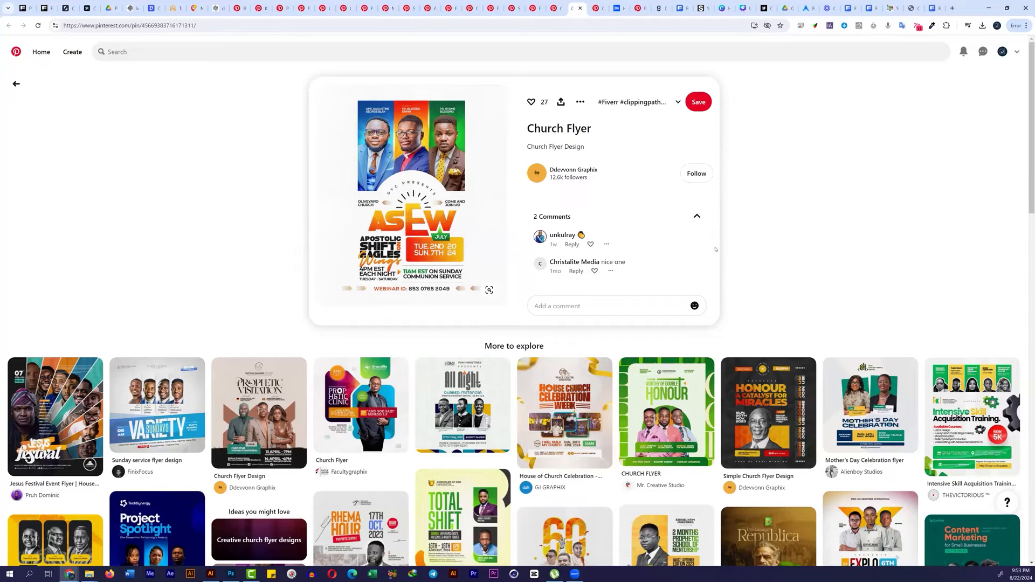
{"action": "scroll", "coordinate": [713, 250], "scroll_direction": "down", "scroll_amount": 3}
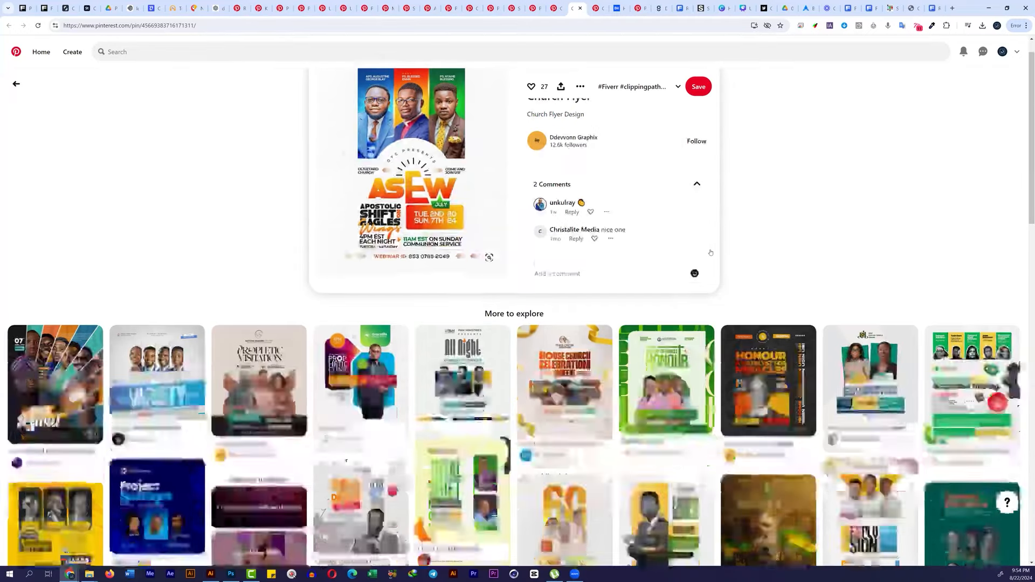
{"action": "scroll", "coordinate": [897, 347], "scroll_direction": "down", "scroll_amount": 3}
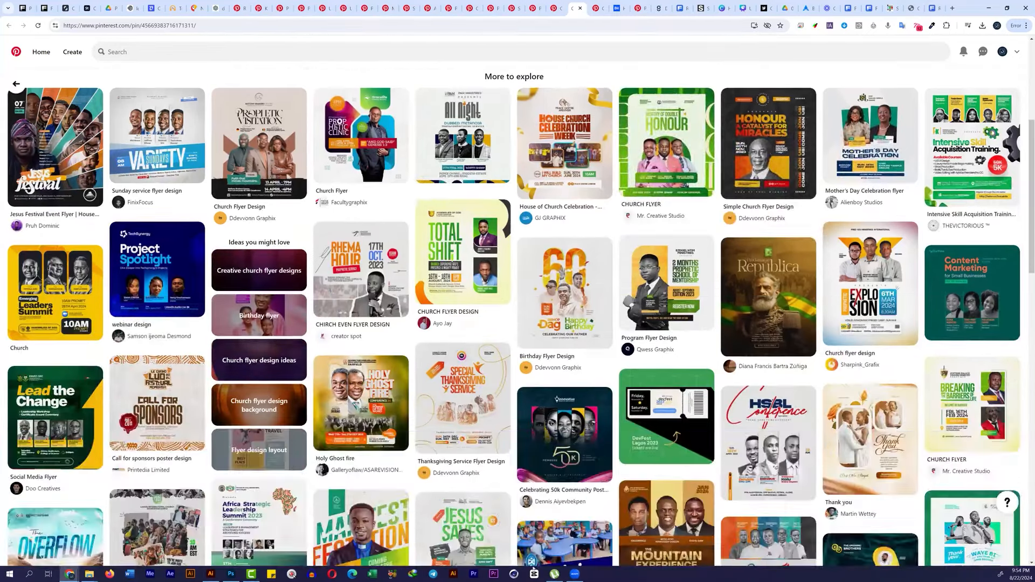
{"action": "left_click", "coordinate": [231, 574]}
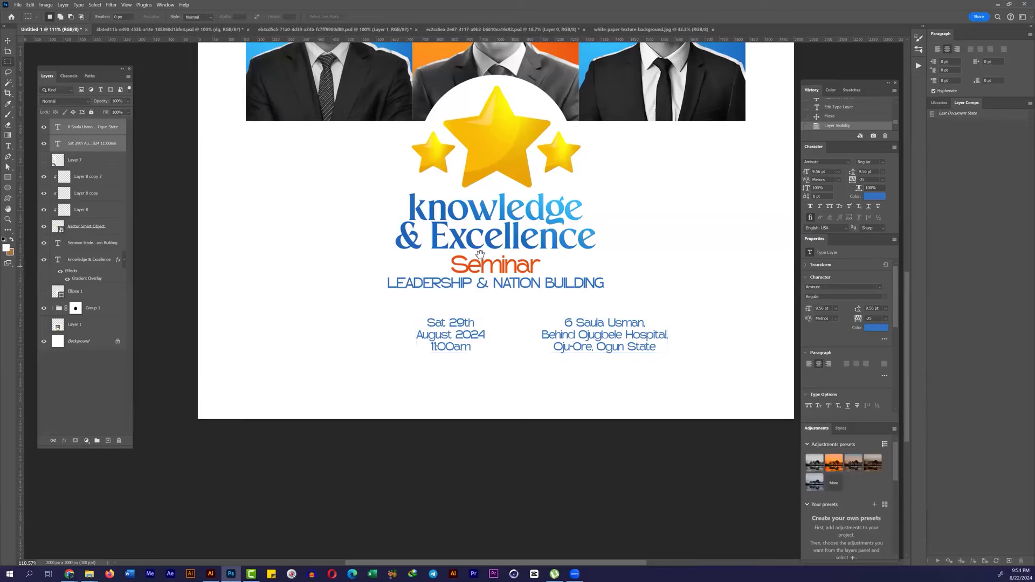
Step: Draw a rectangle about 337 by 165 px around the date text and move its layer beneath the text layers
{"action": "left_click_drag", "start_coordinate": [479, 255], "coordinate": [462, 228]}
{"action": "left_click_drag", "start_coordinate": [402, 301], "coordinate": [561, 379]}
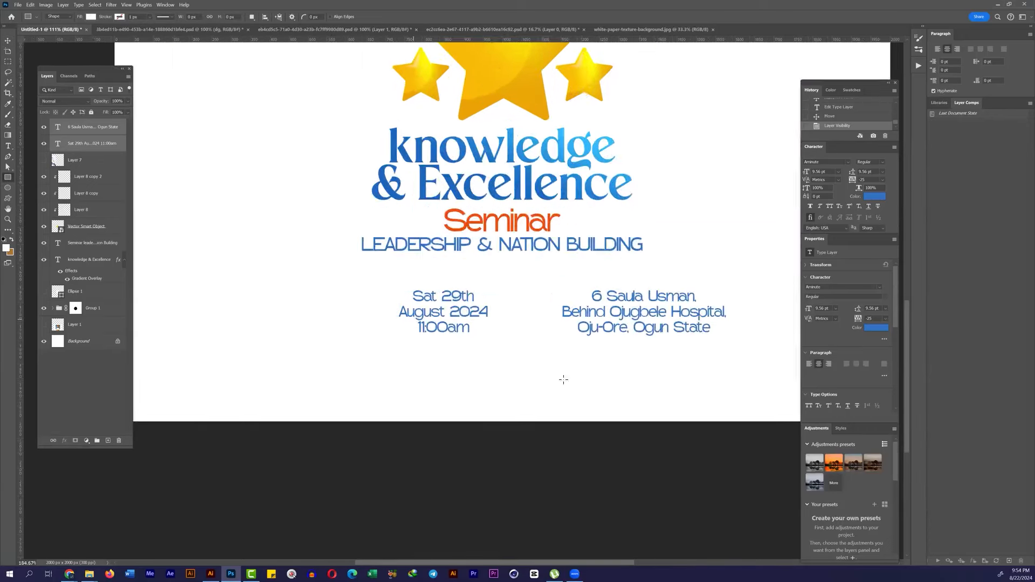
{"action": "left_click_drag", "start_coordinate": [364, 269], "coordinate": [593, 380]}
{"action": "left_click_drag", "start_coordinate": [480, 268], "coordinate": [480, 261]}
{"action": "left_click_drag", "start_coordinate": [108, 132], "coordinate": [105, 163]}
Step: Give the date rectangle 12 px rounded corners and an orange-to-yellow linear Gradient Overlay at 67° and 112% scale
{"action": "right_click", "coordinate": [106, 162]}
{"action": "left_click", "coordinate": [124, 167]}
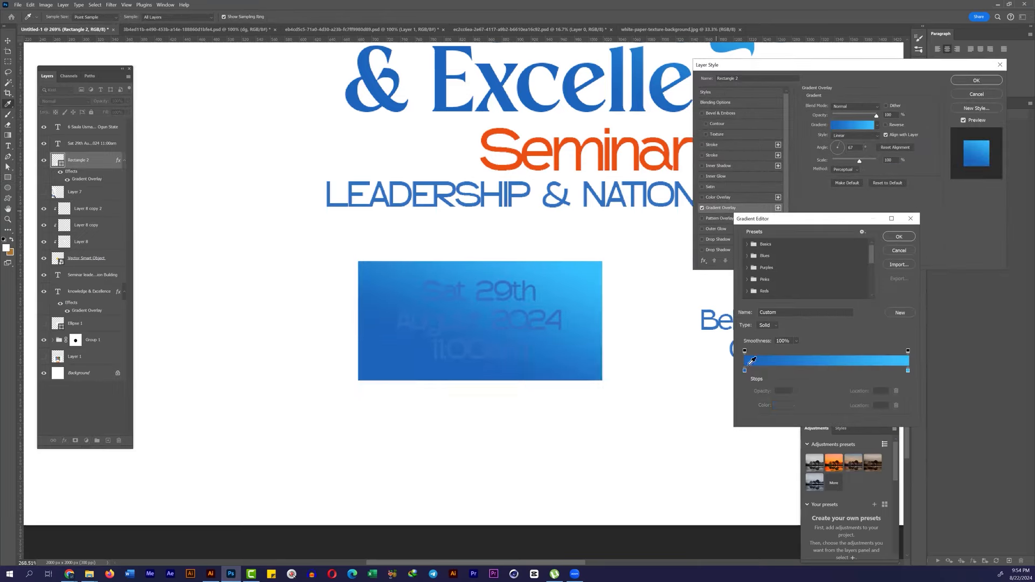
{"action": "scroll", "coordinate": [630, 121], "scroll_direction": "down", "scroll_amount": 5}
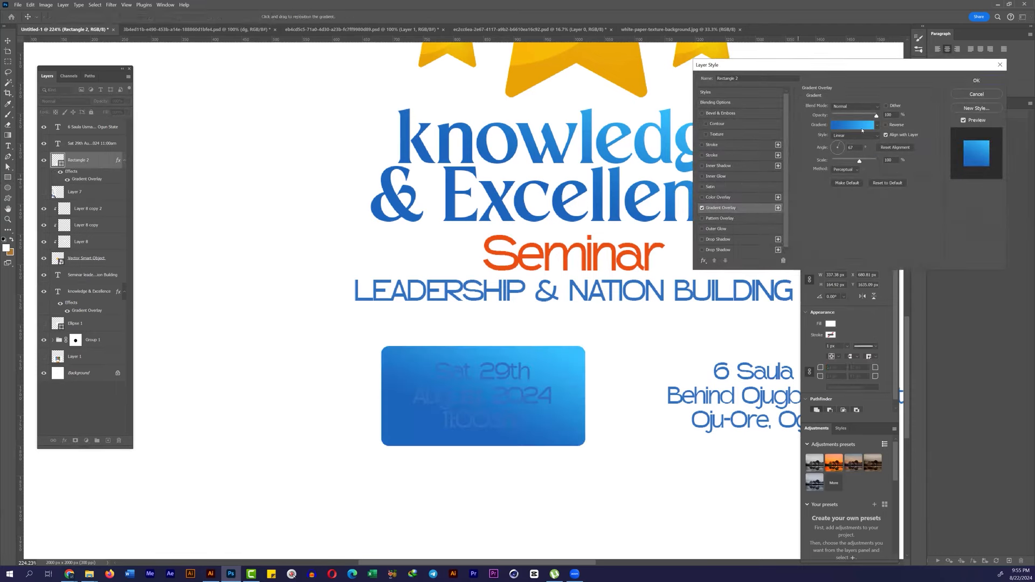
{"action": "left_click", "coordinate": [861, 125]}
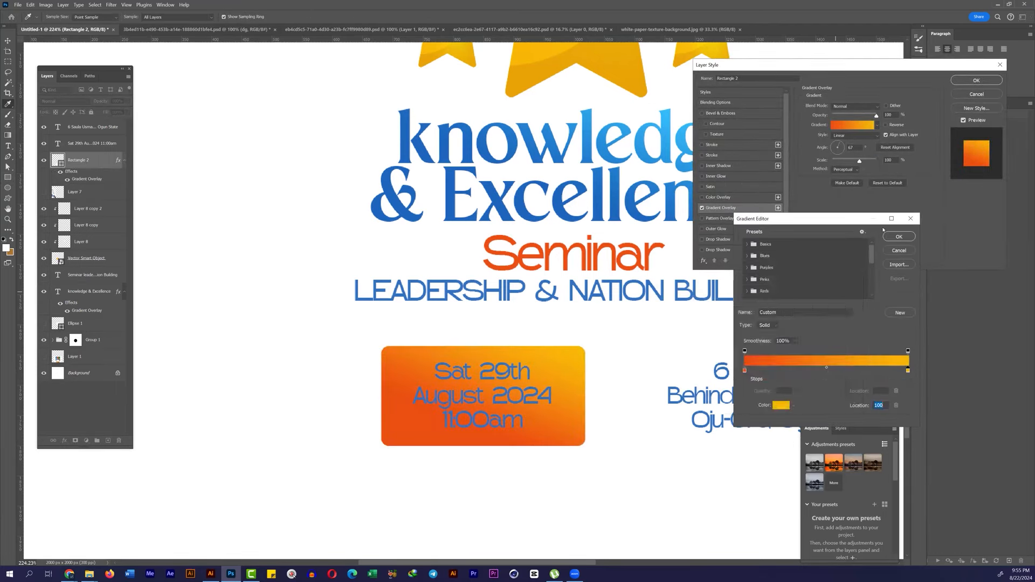
{"action": "left_click", "coordinate": [893, 236]}
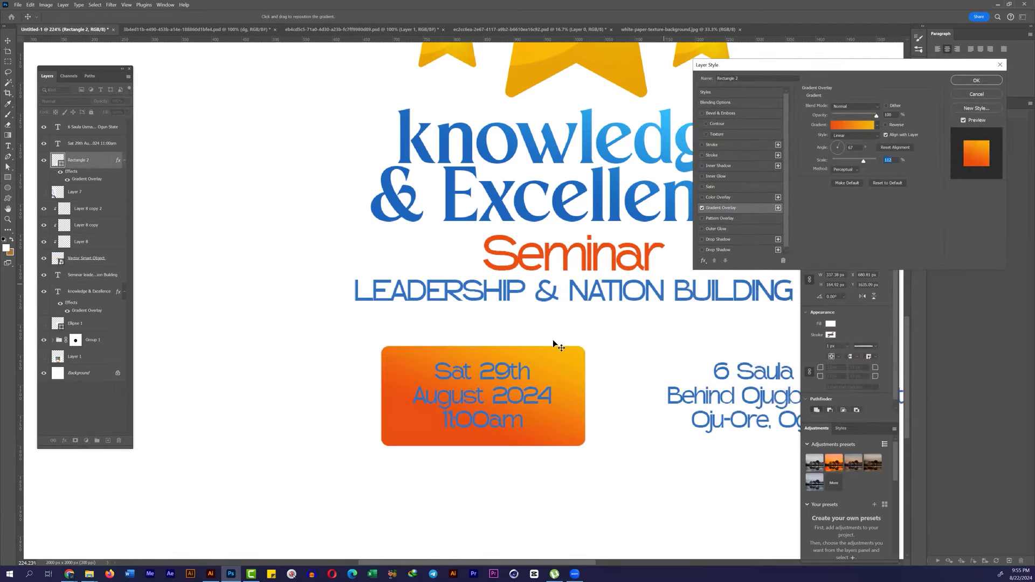
{"action": "left_click_drag", "start_coordinate": [554, 347], "coordinate": [480, 419]}
{"action": "left_click", "coordinate": [974, 81]}
Step: Centre the date text in white on its box and move the left-aligned venue text close beside it
{"action": "left_click", "coordinate": [107, 144]}
{"action": "left_click", "coordinate": [108, 128]}
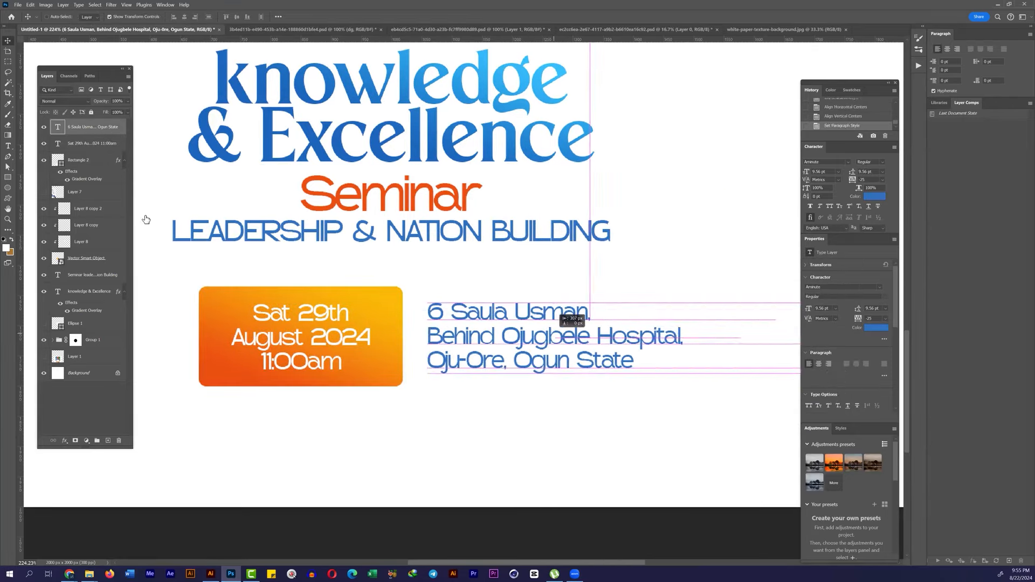
{"action": "left_click_drag", "start_coordinate": [565, 315], "coordinate": [371, 315]}
Step: Group the date box with the date and venue texts and position the group beneath the tagline
{"action": "key", "text": "ctrl+g"}
{"action": "key", "text": "ctrl+minus"}
{"action": "left_click_drag", "start_coordinate": [505, 325], "coordinate": [510, 326]}
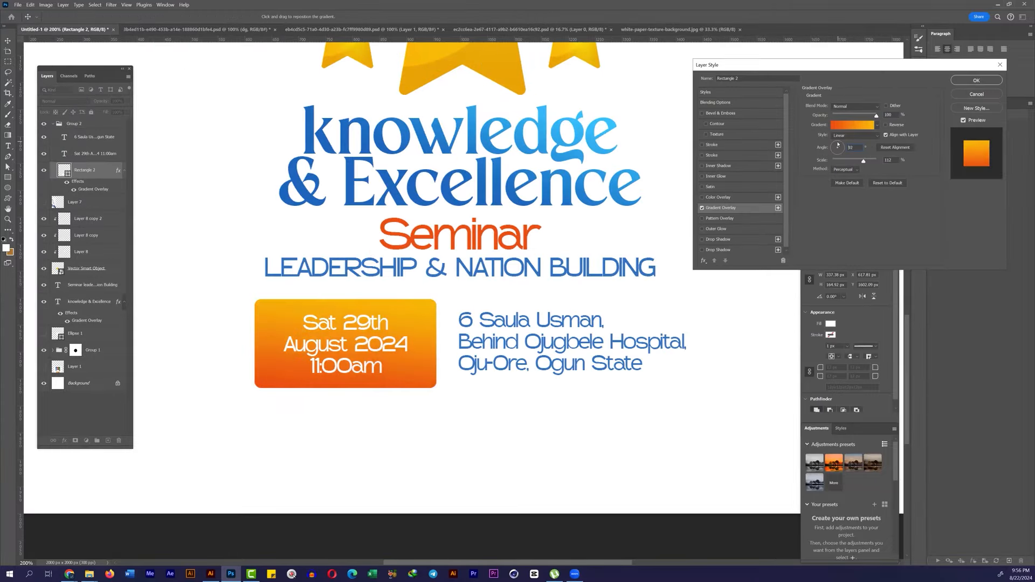
Step: Adjust the angle of the date box's gradient and move the venue text slightly closer to the box
{"action": "left_click_drag", "start_coordinate": [837, 144], "coordinate": [838, 143]}
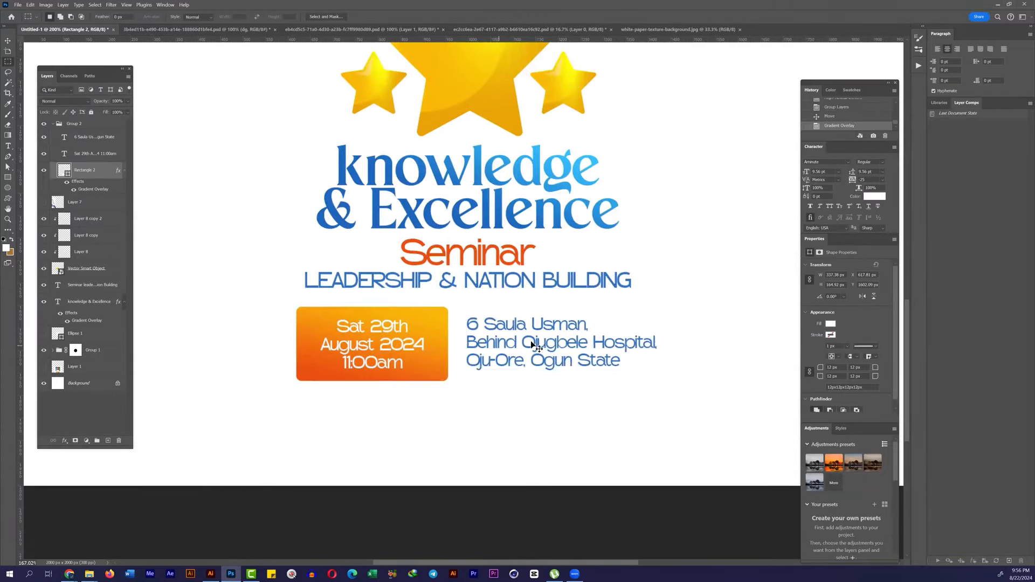
{"action": "left_click", "coordinate": [536, 346], "text": "ctrl"}
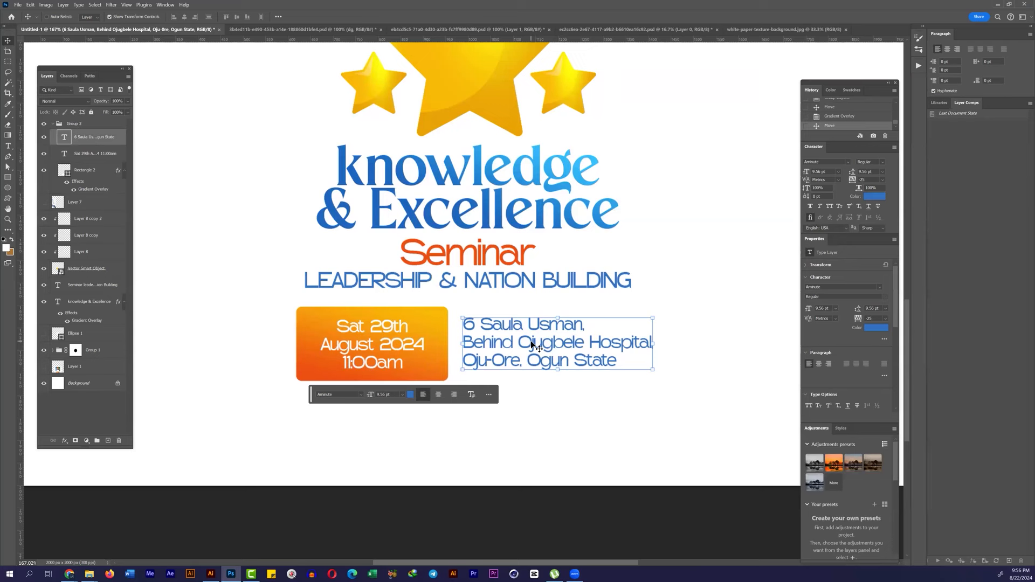
Step: Check the church flyer references in Chrome and centre the date and venue group beneath the tagline
{"action": "left_click", "coordinate": [69, 573]}
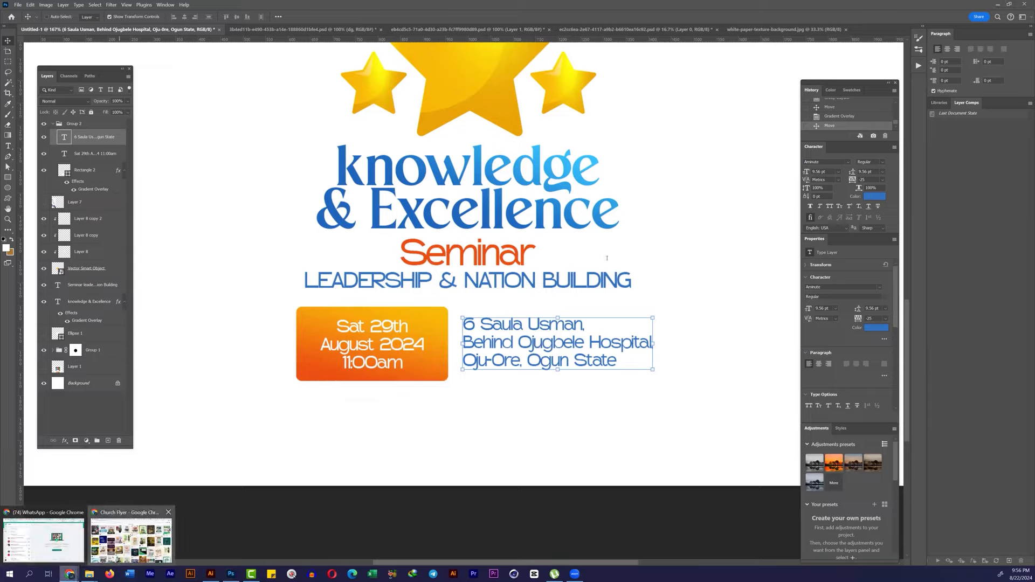
{"action": "left_click", "coordinate": [131, 538]}
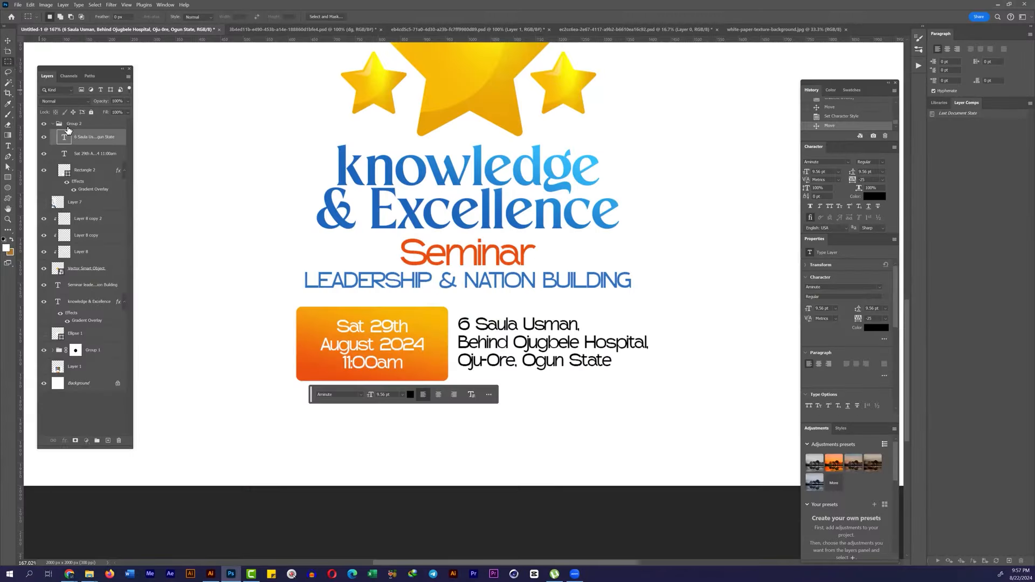
{"action": "left_click", "coordinate": [68, 125]}
{"action": "scroll", "coordinate": [364, 366], "scroll_direction": "down", "scroll_amount": 5}
{"action": "scroll", "coordinate": [364, 367], "scroll_direction": "down", "scroll_amount": 3}
{"action": "key", "text": "v"}
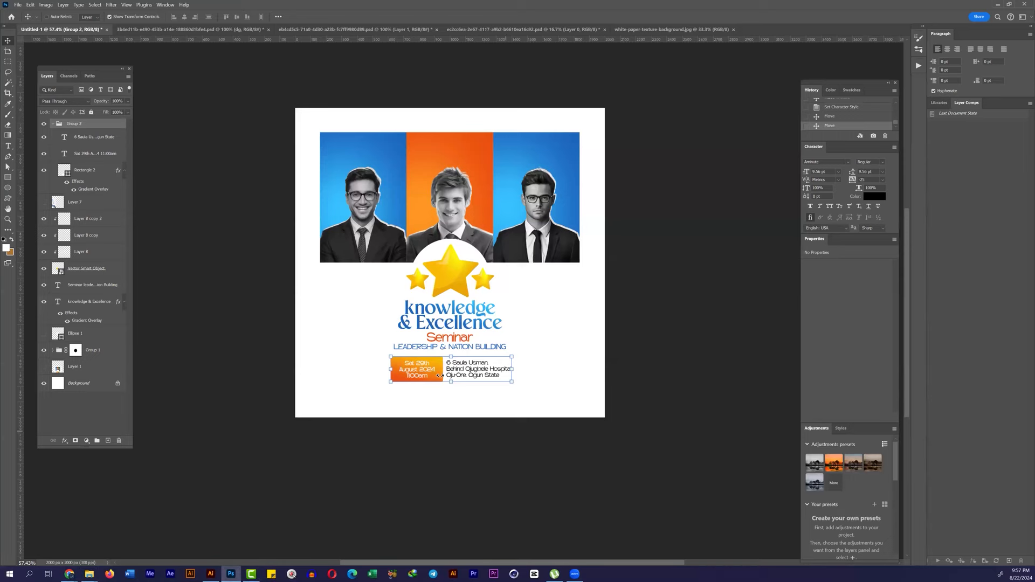
Step: Place the white paper texture image behind the design, just above the Background, scaled to cover the canvas
{"action": "key", "text": "Return"}
{"action": "key", "text": "ctrl+shift+bracketleft"}
{"action": "left_click_drag", "start_coordinate": [449, 176], "coordinate": [452, 108]}
{"action": "left_click_drag", "start_coordinate": [449, 350], "coordinate": [449, 417]}
Step: Lower the paper texture layer's opacity to 32%
{"action": "left_click", "coordinate": [128, 101]}
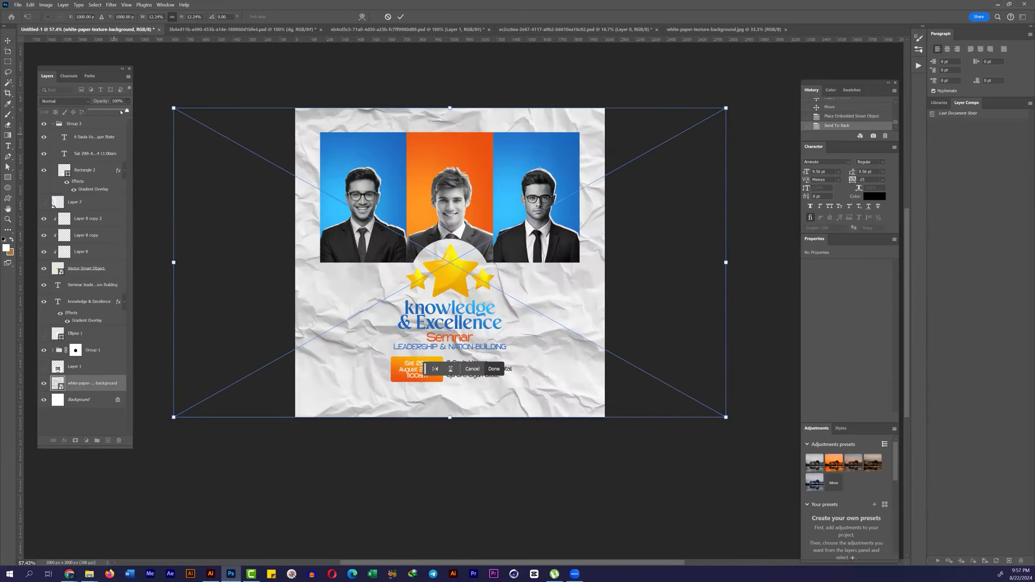
{"action": "left_click_drag", "start_coordinate": [121, 112], "coordinate": [104, 112]}
{"action": "key", "text": "Return"}
{"action": "key", "text": "Return"}
Step: Duplicate the Background layer, shrink the copy slightly to leave an even border, and centre it horizontally on the canvas
{"action": "left_click", "coordinate": [95, 396]}
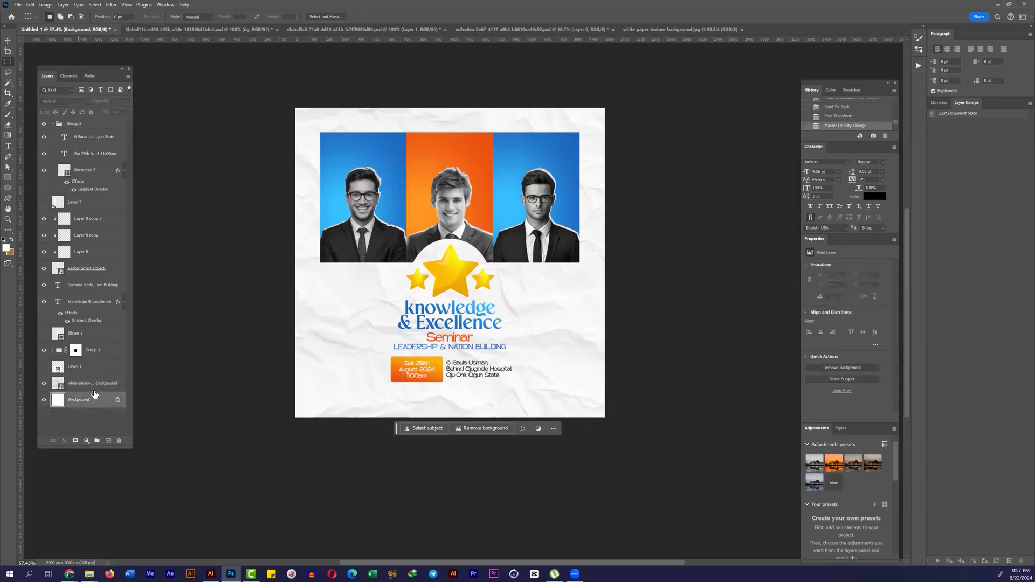
{"action": "left_click", "coordinate": [7, 41]}
{"action": "left_click_drag", "start_coordinate": [450, 108], "coordinate": [450, 115]}
{"action": "left_click_drag", "start_coordinate": [450, 417], "coordinate": [450, 413]}
{"action": "key", "text": "Return"}
{"action": "key", "text": "ctrl+a"}
{"action": "left_click", "coordinate": [236, 17]}
{"action": "key", "text": "ctrl+d"}
Step: Mask the paper texture to the outline of the Background copy and readjust its opacity
{"action": "left_click", "coordinate": [58, 399], "text": "ctrl"}
{"action": "left_click", "coordinate": [92, 383]}
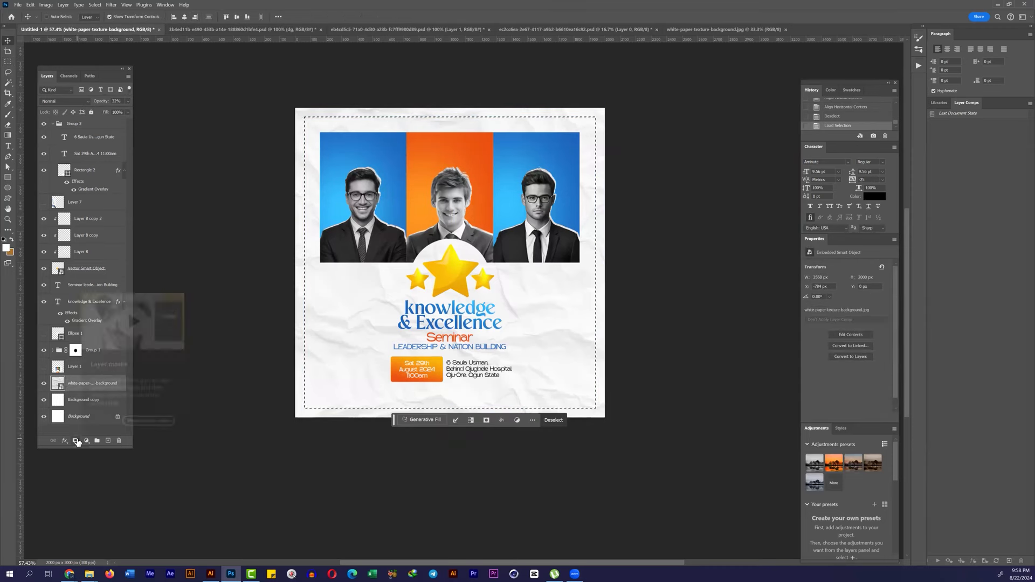
{"action": "left_click", "coordinate": [76, 441], "text": "alt"}
{"action": "key", "text": "ctrl+i"}
{"action": "key", "text": "m"}
{"action": "left_click", "coordinate": [128, 101]}
{"action": "left_click_drag", "start_coordinate": [101, 111], "coordinate": [101, 111]}
Step: Check the church flyers on Pinterest and copy the word "leadership" from the tagline into a new text layer
{"action": "mouse_move", "coordinate": [69, 573]}
{"action": "left_click", "coordinate": [132, 538]}
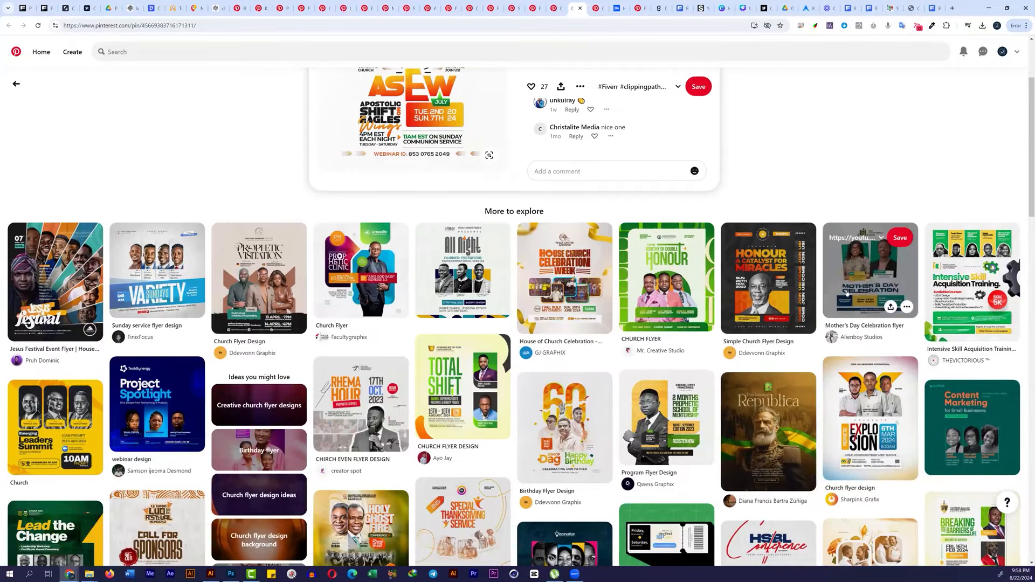
{"action": "scroll", "coordinate": [873, 325], "scroll_direction": "down", "scroll_amount": 15}
{"action": "key", "text": "alt+Tab"}
{"action": "left_click", "coordinate": [7, 146]}
{"action": "scroll", "coordinate": [399, 321], "scroll_direction": "up", "scroll_amount": 5}
{"action": "left_click_drag", "start_coordinate": [492, 388], "coordinate": [380, 391]}
{"action": "key", "text": "ctrl+c"}
{"action": "left_click", "coordinate": [233, 272]}
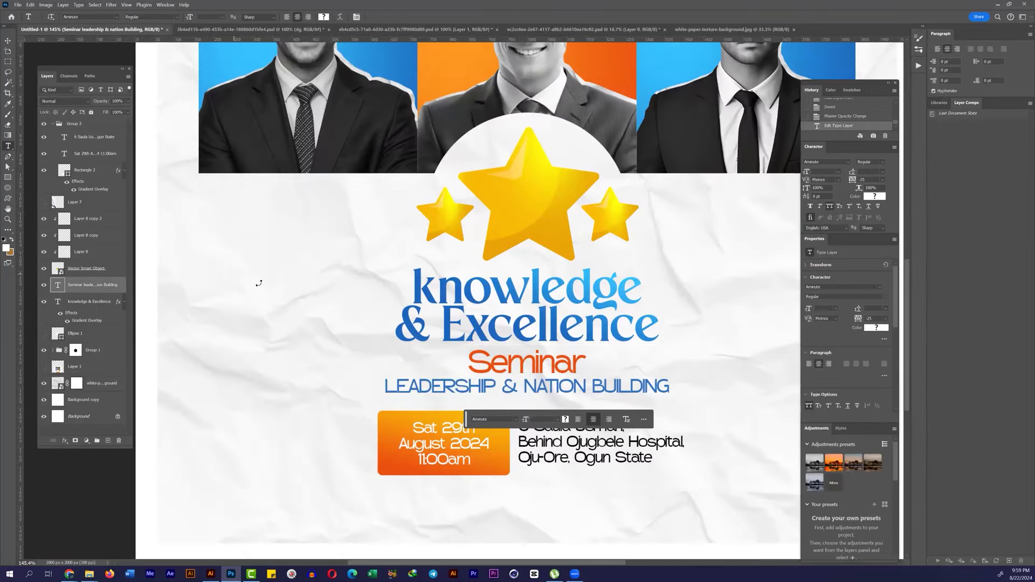
{"action": "key", "text": "ctrl+v"}
{"action": "key", "text": "ctrl+Return"}
Step: Set the leadership text in lowercase Entona and enlarge it to about 96 pt, spanning the portrait panels
{"action": "left_click", "coordinate": [847, 161]}
{"action": "left_click", "coordinate": [840, 186]}
{"action": "left_click", "coordinate": [829, 206]}
{"action": "left_click_drag", "start_coordinate": [269, 268], "coordinate": [694, 264]}
{"action": "scroll", "coordinate": [458, 283], "scroll_direction": "down", "scroll_amount": 4}
{"action": "left_click_drag", "start_coordinate": [457, 269], "coordinate": [454, 196]}
{"action": "left_click_drag", "start_coordinate": [578, 201], "coordinate": [666, 206]}
{"action": "key", "text": "Return"}
Step: Clip the leadership text to the portrait panel group and colour it white, centred on the canvas
{"action": "left_click_drag", "start_coordinate": [81, 285], "coordinate": [81, 358]}
{"action": "right_click", "coordinate": [95, 351]}
{"action": "left_click", "coordinate": [140, 210]}
{"action": "left_click", "coordinate": [874, 197]}
{"action": "left_click", "coordinate": [652, 272]}
{"action": "key", "text": "Return"}
{"action": "key", "text": "shift+Down"}
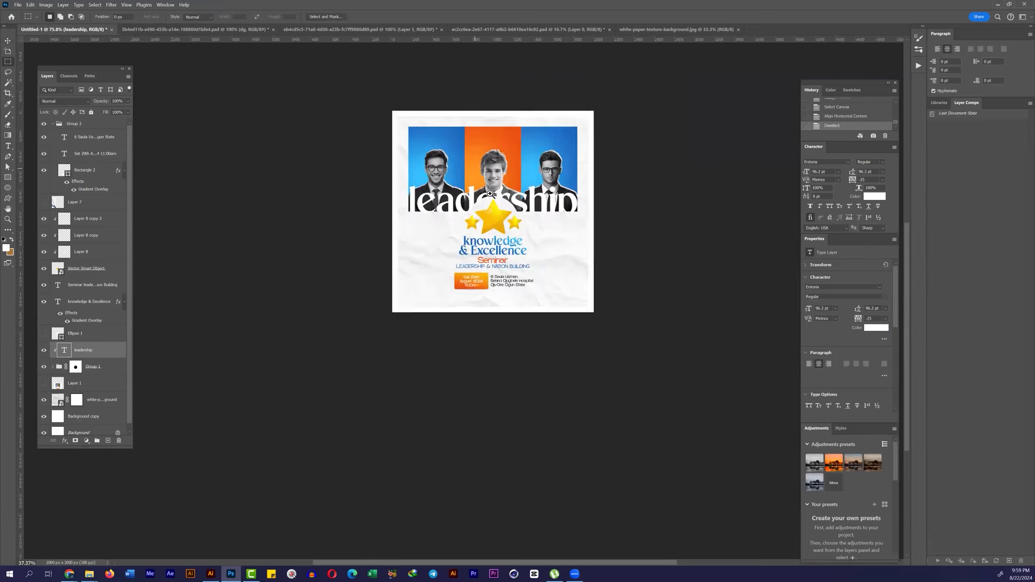
Step: Turn the leadership text into an outline with a white Stroke effect and 0% Fill
{"action": "left_click", "coordinate": [64, 101]}
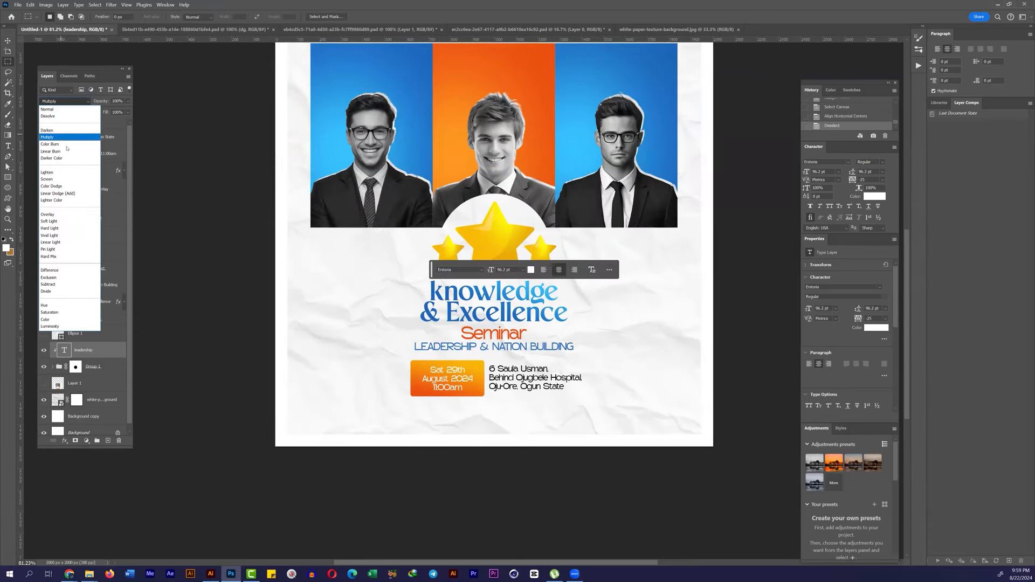
{"action": "left_click", "coordinate": [54, 221]}
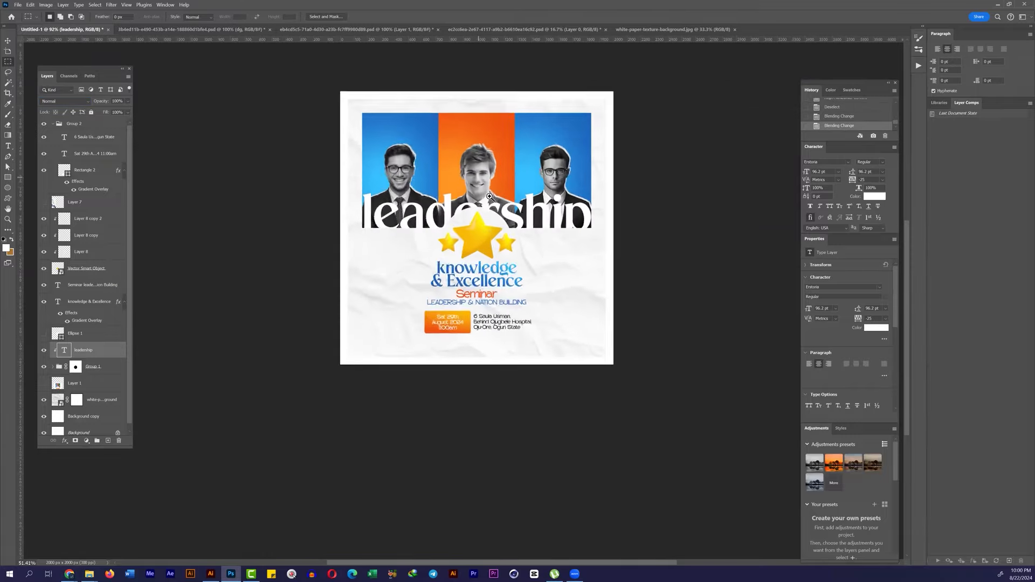
{"action": "double_click", "coordinate": [107, 350]}
{"action": "left_click", "coordinate": [839, 152]}
{"action": "left_click", "coordinate": [836, 160]}
{"action": "left_click", "coordinate": [826, 163]}
{"action": "key", "text": "Escape"}
{"action": "key", "text": "Escape"}
{"action": "left_click_drag", "start_coordinate": [114, 124], "coordinate": [89, 123]}
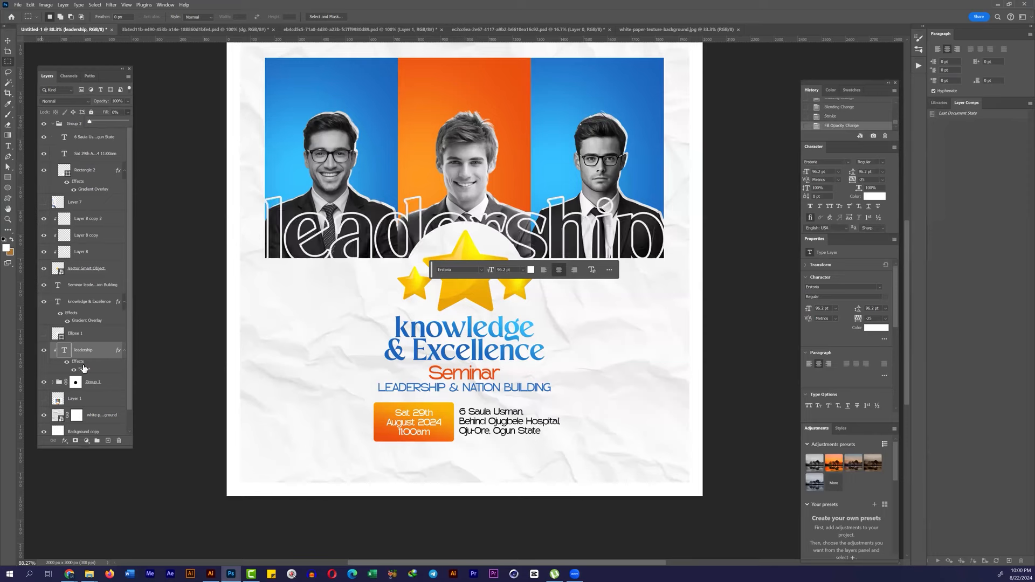
Step: Make the leadership text's stroke thinner and adjust the text's vertical position over the portraits
{"action": "double_click", "coordinate": [84, 369]}
{"action": "key", "text": "Return"}
{"action": "key", "text": "Up"}
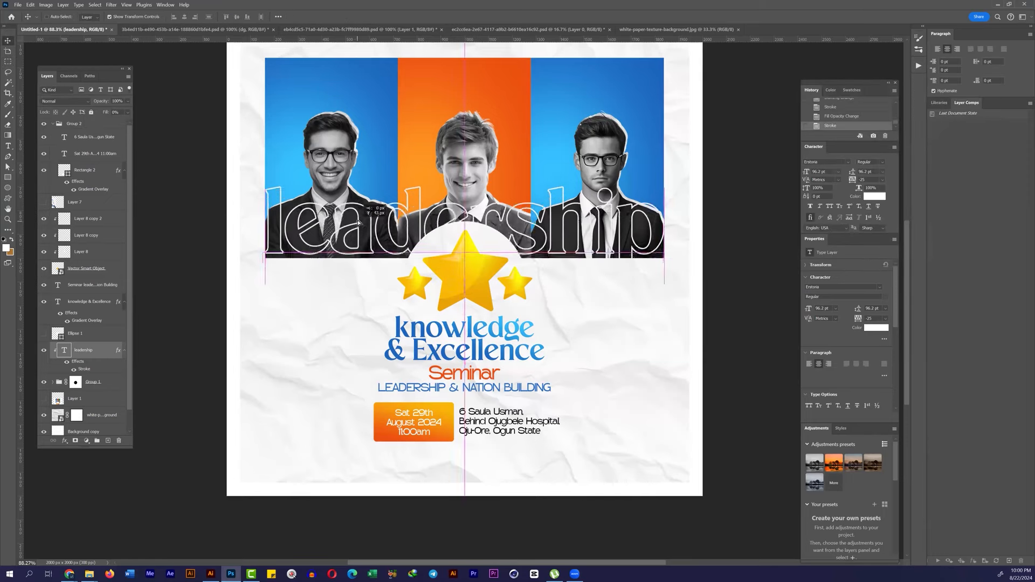
Step: Move the date and venue group lower and shift the title and tagline texts down below the stars
{"action": "key", "text": "v"}
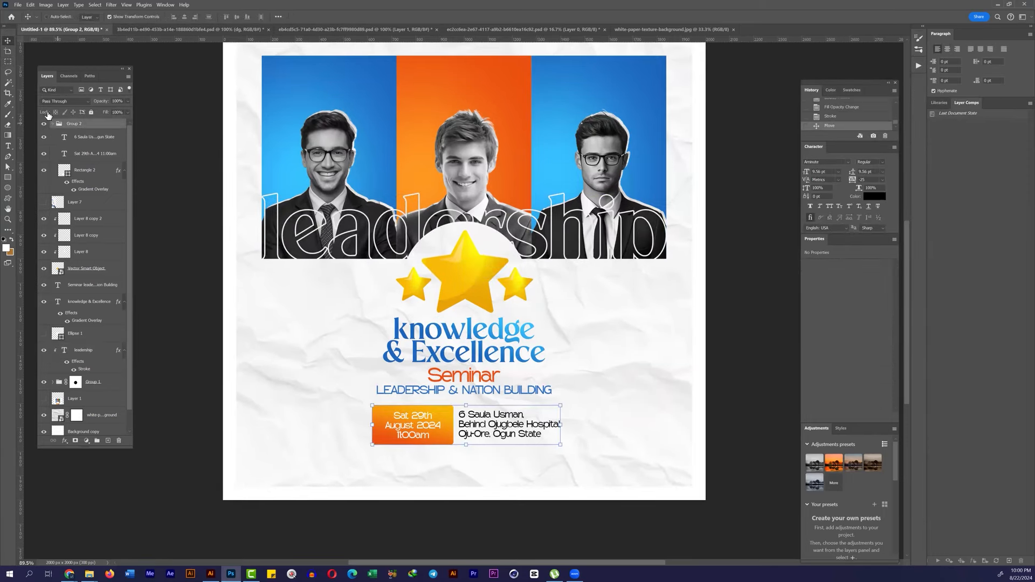
{"action": "left_click_drag", "start_coordinate": [413, 422], "coordinate": [413, 437]}
{"action": "left_click", "coordinate": [455, 384]}
{"action": "left_click", "coordinate": [431, 343], "text": "ctrl+shift"}
{"action": "left_click_drag", "start_coordinate": [432, 344], "coordinate": [488, 350]}
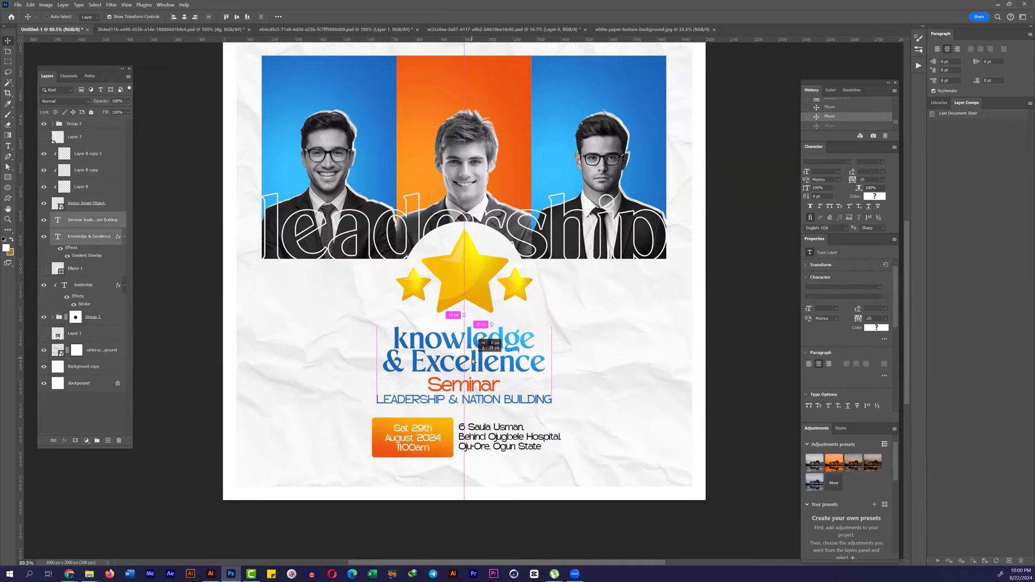
{"action": "key", "text": "ctrl+0"}
{"action": "key", "text": "m"}
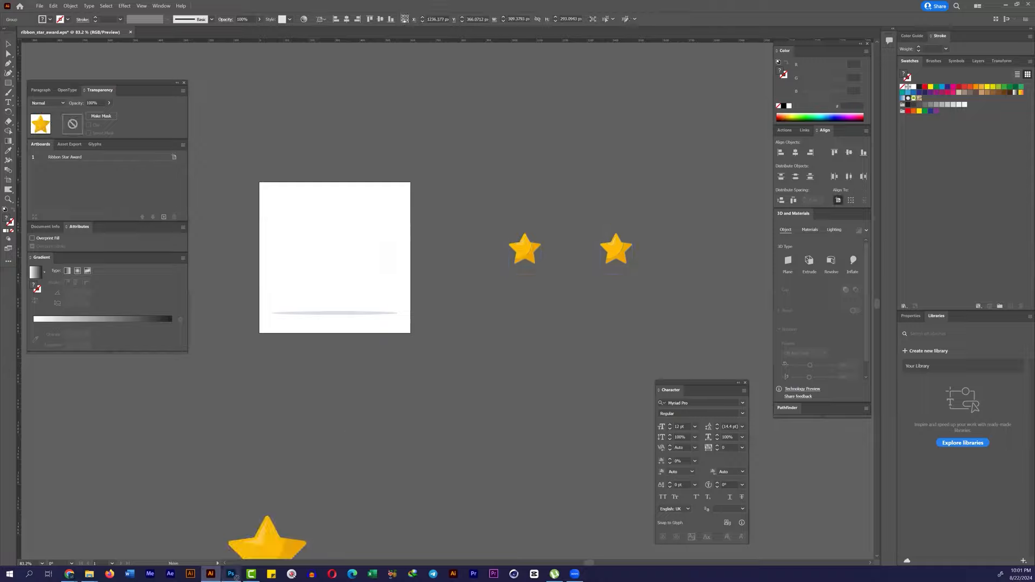
Step: Bring the large gold star from the Illustrator file into the Photoshop banner, tilted near the lower-left of the canvas
{"action": "left_click_drag", "start_coordinate": [266, 544], "coordinate": [339, 421]}
{"action": "left_click_drag", "start_coordinate": [468, 300], "coordinate": [330, 342]}
{"action": "key", "text": "Return"}
Step: Apply Gaussian Blur and Motion Blur smart filters to the tilted star
{"action": "left_click", "coordinate": [111, 5]}
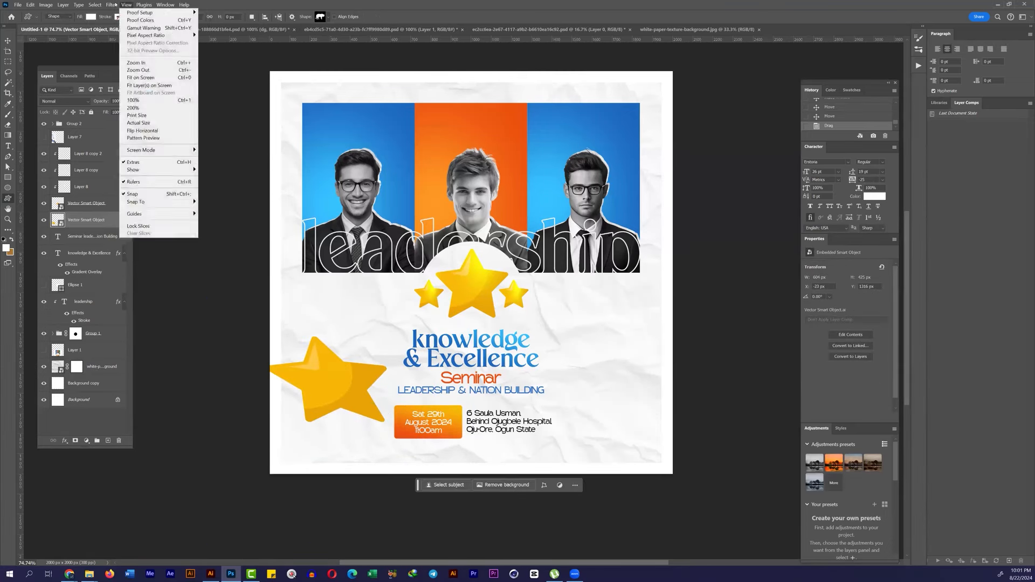
{"action": "left_click", "coordinate": [227, 171]}
{"action": "left_click", "coordinate": [619, 249]}
{"action": "left_click", "coordinate": [111, 5]}
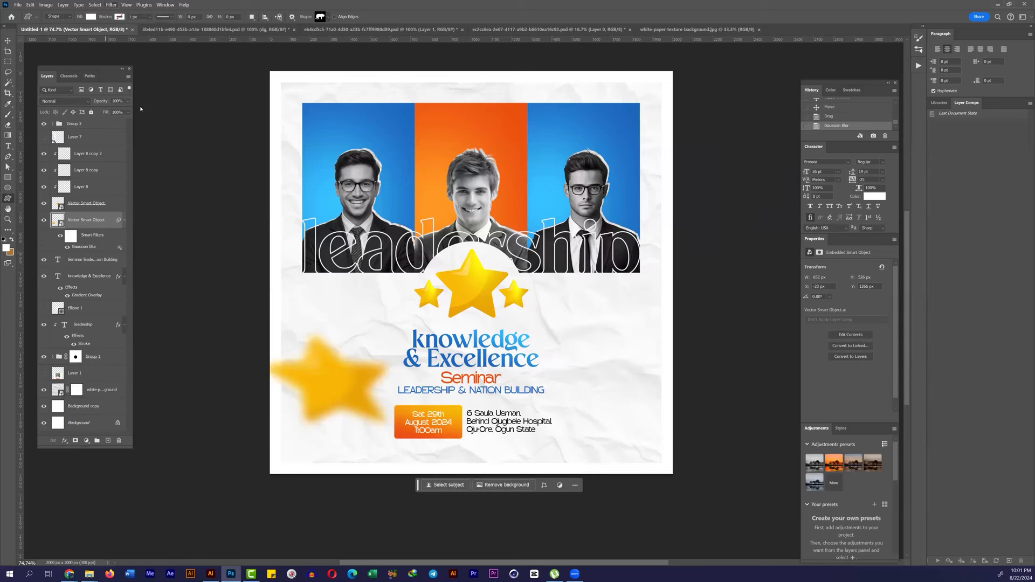
{"action": "mouse_move", "coordinate": [129, 126]}
{"action": "left_click", "coordinate": [226, 194]}
{"action": "left_click", "coordinate": [787, 152]}
Step: Enlarge and rotate the blurred star and push it partly off the banner's lower-left corner
{"action": "left_click", "coordinate": [266, 436]}
{"action": "key", "text": "Return"}
{"action": "left_click_drag", "start_coordinate": [261, 438], "coordinate": [402, 341]}
{"action": "left_click_drag", "start_coordinate": [270, 337], "coordinate": [201, 303]}
{"action": "left_click_drag", "start_coordinate": [301, 346], "coordinate": [324, 326]}
{"action": "key", "text": "Return"}
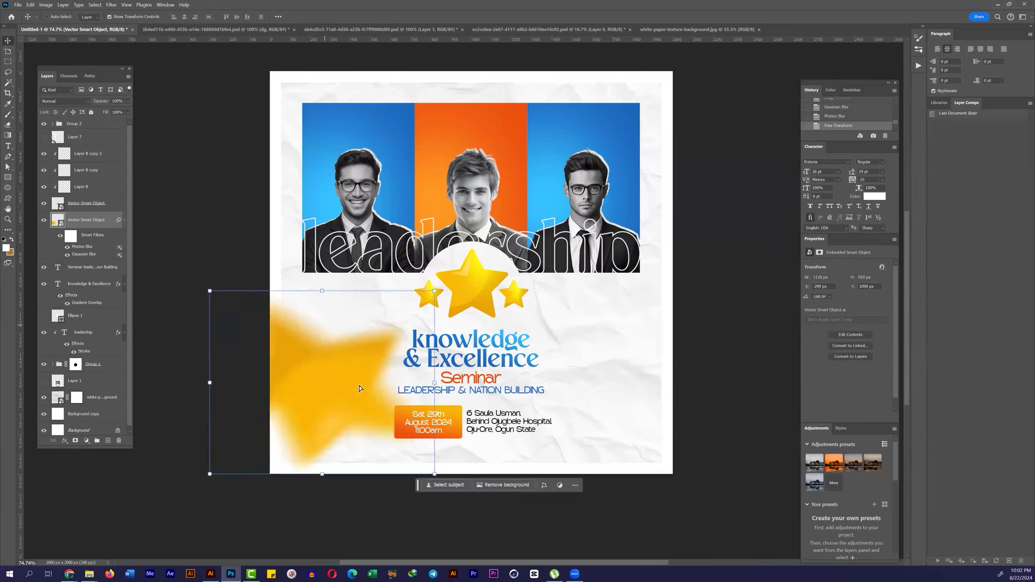
{"action": "left_click_drag", "start_coordinate": [354, 368], "coordinate": [330, 409]}
Step: Place a smaller, rotated copy of the blurred star at the right edge of the portraits and adjust its Gaussian Blur radius
{"action": "left_click_drag", "start_coordinate": [331, 409], "coordinate": [651, 144]}
{"action": "key", "text": "ctrl+t"}
{"action": "key", "text": "Return"}
{"action": "left_click_drag", "start_coordinate": [741, 113], "coordinate": [645, 300]}
{"action": "left_click_drag", "start_coordinate": [619, 177], "coordinate": [604, 205]}
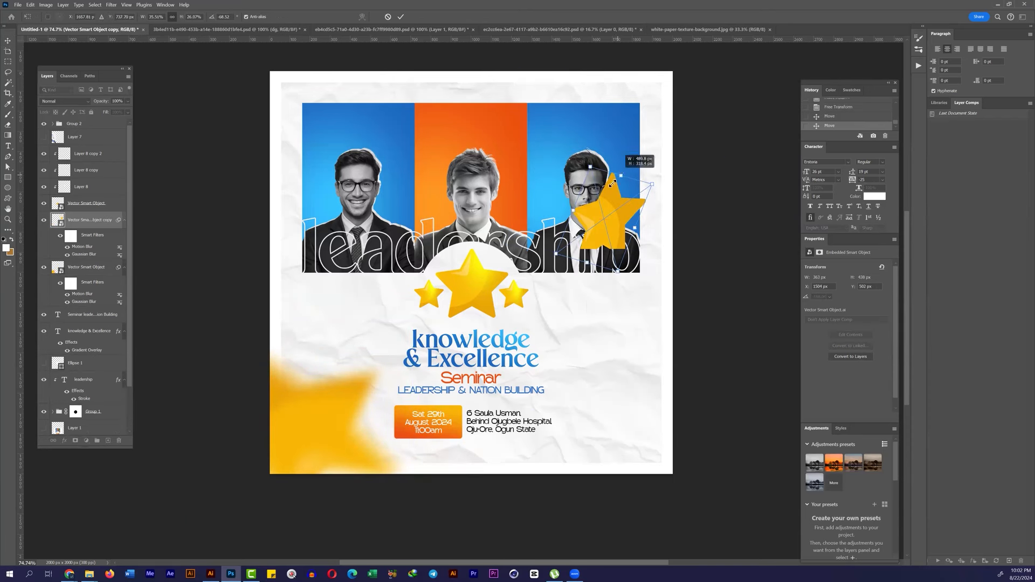
{"action": "key", "text": "Return"}
{"action": "double_click", "coordinate": [84, 254]}
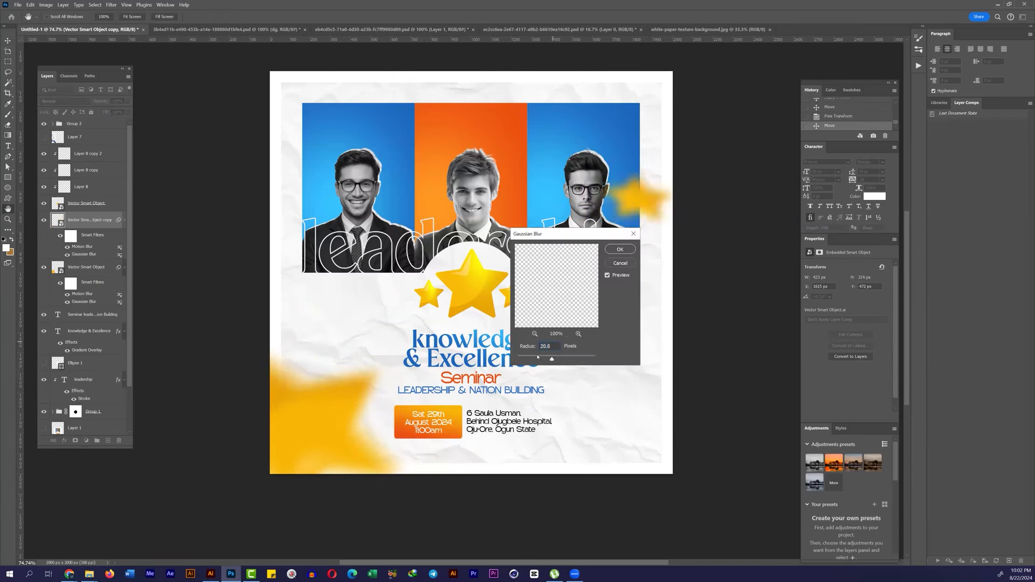
{"action": "left_click", "coordinate": [617, 250]}
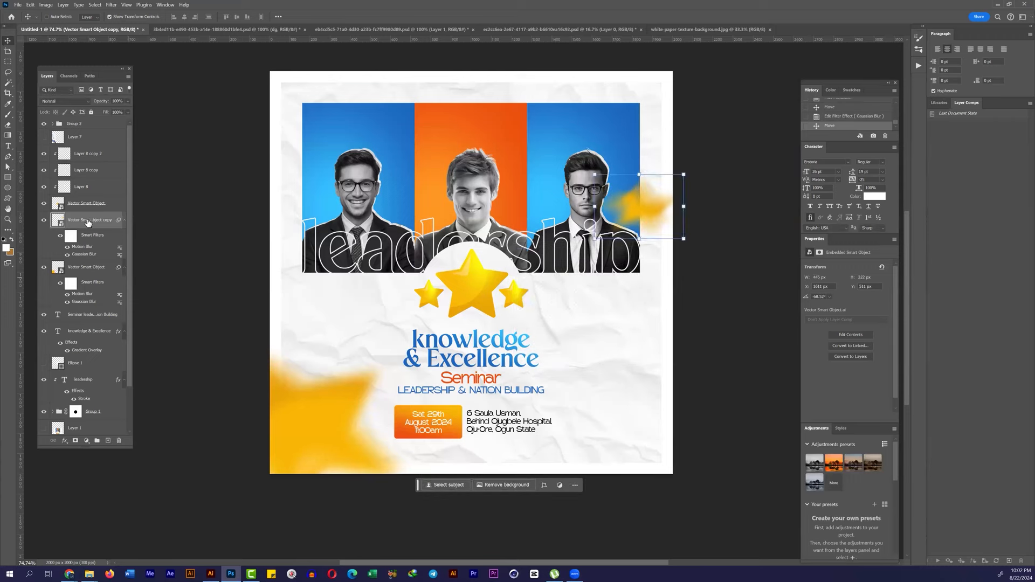
Step: Shrink and reposition the lower-left blurred star inside the canvas and hide both blurred stars
{"action": "left_click", "coordinate": [86, 267]}
{"action": "key", "text": "ctrl+t"}
{"action": "left_click_drag", "start_coordinate": [300, 330], "coordinate": [297, 410]}
{"action": "left_click_drag", "start_coordinate": [313, 452], "coordinate": [352, 413]}
{"action": "left_click_drag", "start_coordinate": [251, 398], "coordinate": [283, 398]}
{"action": "left_click_drag", "start_coordinate": [351, 356], "coordinate": [345, 387]}
{"action": "key", "text": "Return"}
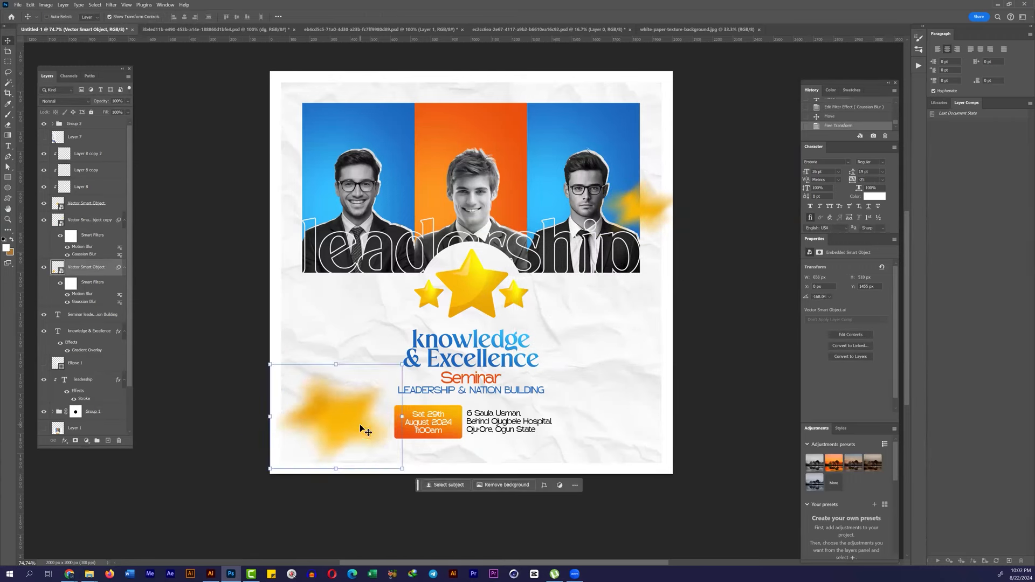
{"action": "left_click_drag", "start_coordinate": [360, 424], "coordinate": [356, 401]}
{"action": "left_click", "coordinate": [44, 267]}
{"action": "left_click", "coordinate": [43, 220]}
Step: Apply faux bold to the date text in the gradient box
{"action": "scroll", "coordinate": [431, 428], "scroll_direction": "up", "scroll_amount": 6}
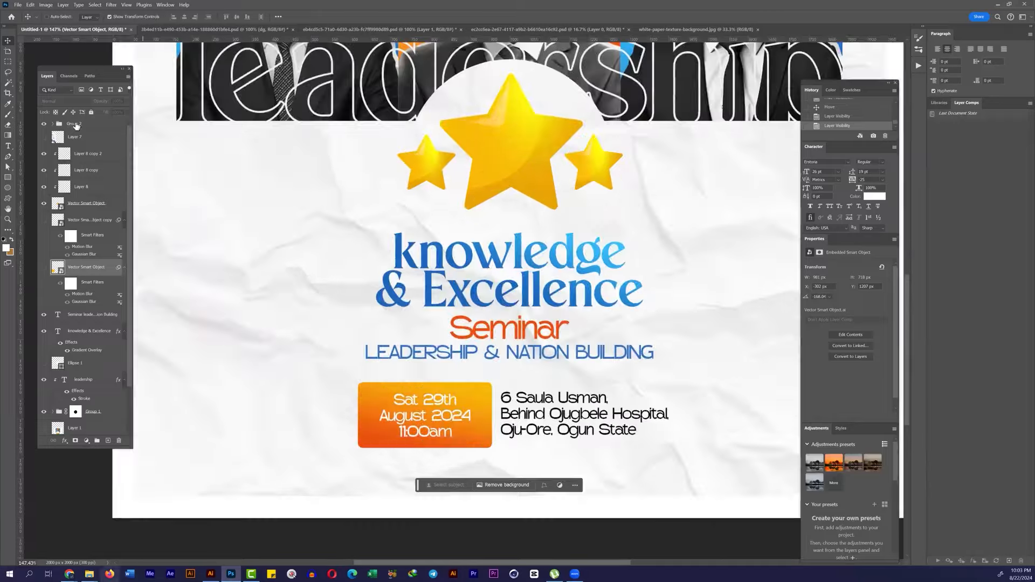
{"action": "left_click", "coordinate": [422, 404], "text": "ctrl"}
{"action": "left_click", "coordinate": [810, 205]}
{"action": "left_click_drag", "start_coordinate": [478, 312], "coordinate": [431, 318]}
Step: Switch to Chrome, search Flaticon for "arrow" and get the black double-chevron fast-forward icon
{"action": "left_click", "coordinate": [69, 574]}
{"action": "left_click", "coordinate": [128, 541]}
{"action": "left_click", "coordinate": [929, 9]}
{"action": "type", "text": "arrow"}
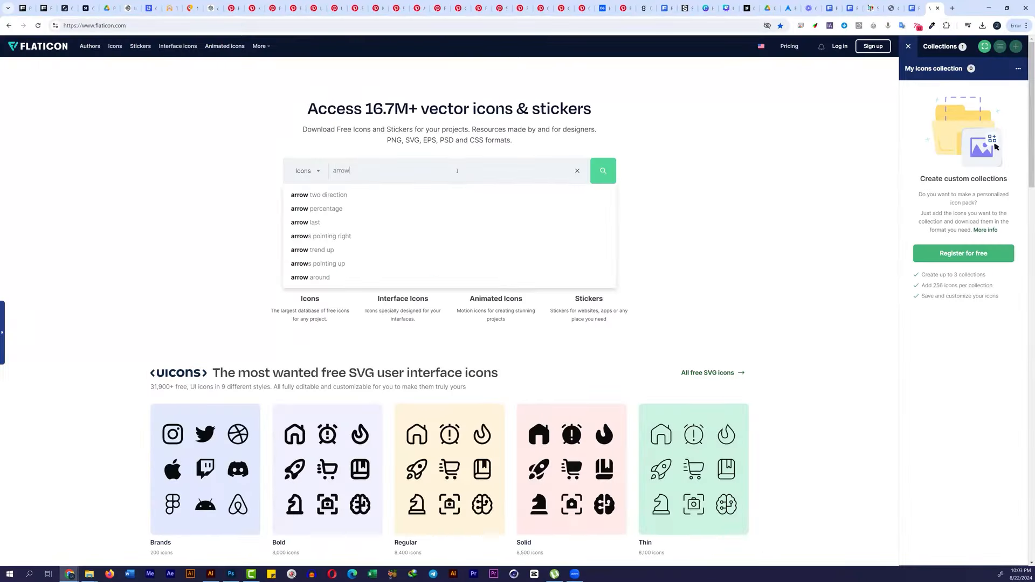
{"action": "key", "text": "Return"}
{"action": "scroll", "coordinate": [485, 214], "scroll_direction": "down", "scroll_amount": 5}
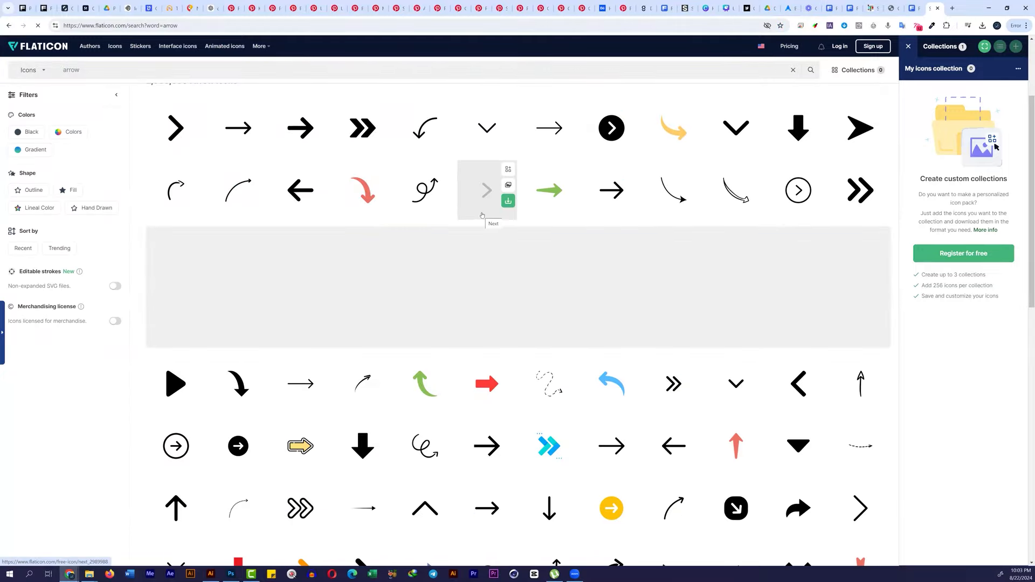
{"action": "scroll", "coordinate": [466, 210], "scroll_direction": "up", "scroll_amount": 5}
{"action": "left_click", "coordinate": [383, 273]}
{"action": "left_click", "coordinate": [611, 283]}
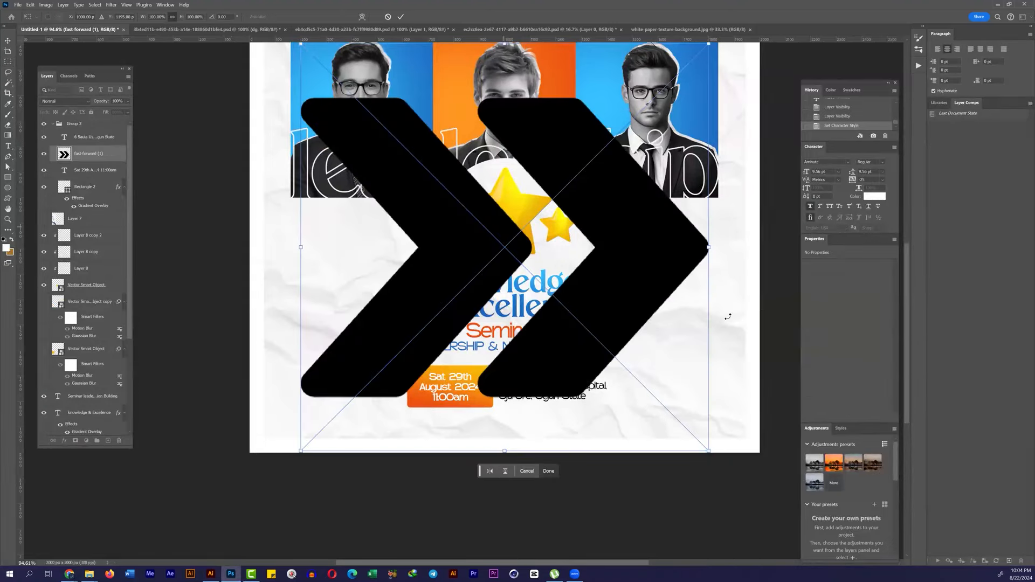
Step: Scale the placed fast-forward icon down to about 87 px wide and put it just left of the date box
{"action": "left_click_drag", "start_coordinate": [787, 451], "coordinate": [384, 382]}
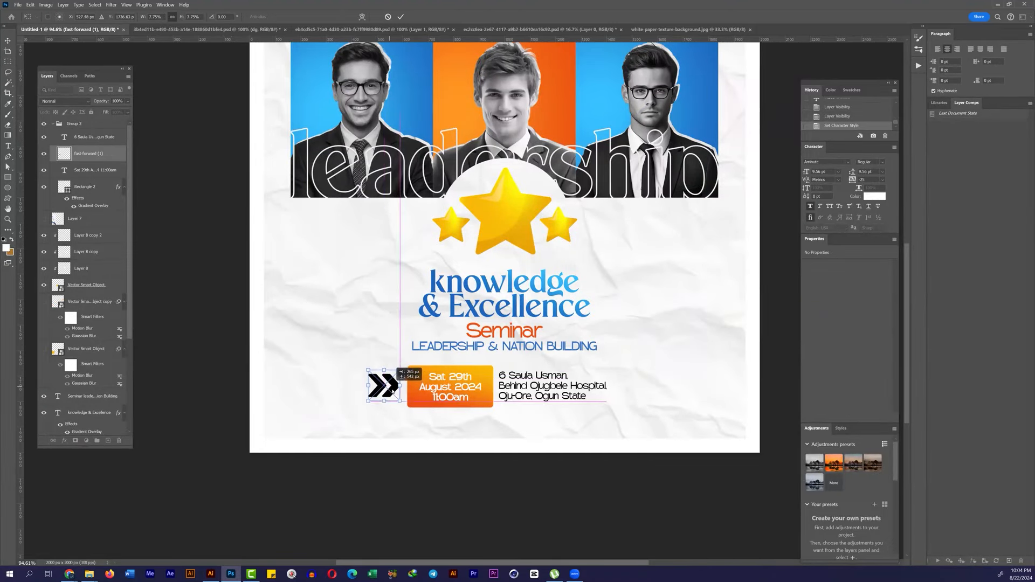
{"action": "scroll", "coordinate": [356, 382], "scroll_direction": "up", "scroll_amount": 2}
{"action": "scroll", "coordinate": [356, 382], "scroll_direction": "up", "scroll_amount": 1}
{"action": "key", "text": "Return"}
{"action": "scroll", "coordinate": [417, 340], "scroll_direction": "down", "scroll_amount": 2}
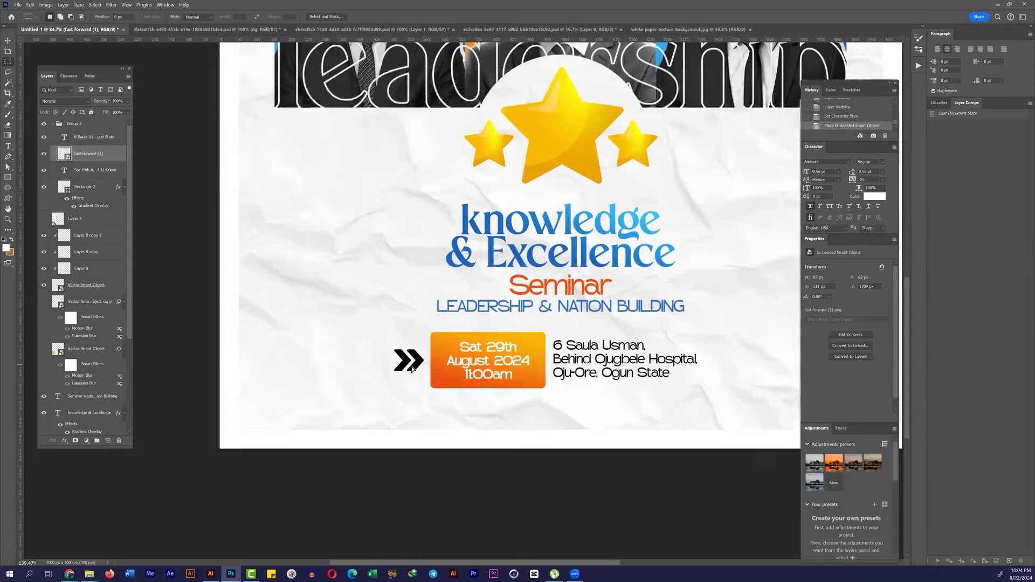
Step: Stretch the fast-forward icon vertically to about 76 px tall
{"action": "scroll", "coordinate": [418, 344], "scroll_direction": "up", "scroll_amount": 2}
{"action": "scroll", "coordinate": [389, 396], "scroll_direction": "up", "scroll_amount": 5}
{"action": "left_click_drag", "start_coordinate": [446, 262], "coordinate": [465, 257]}
{"action": "key", "text": "Return"}
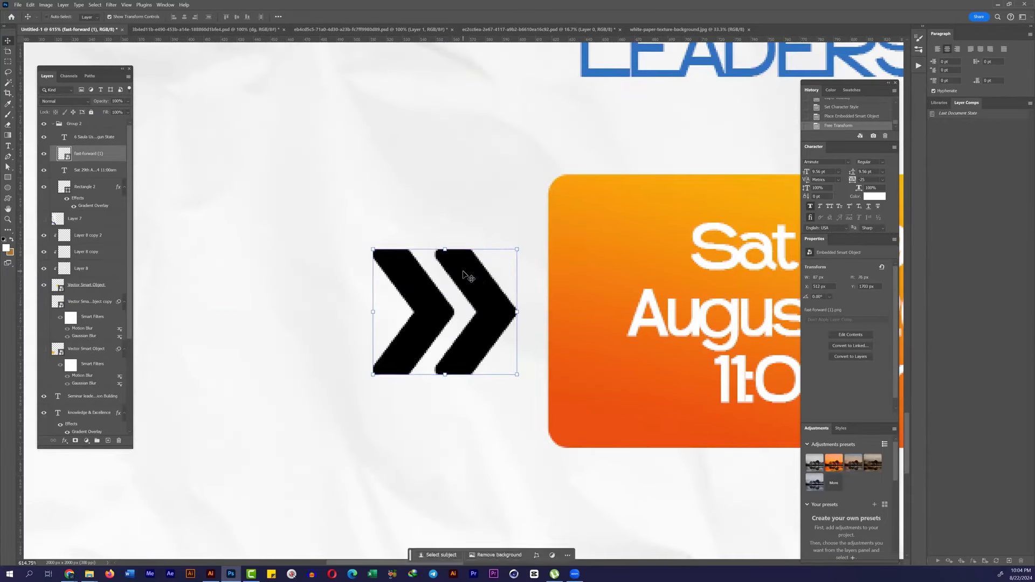
Step: Centre the whole date, venue and icon group horizontally on the canvas
{"action": "scroll", "coordinate": [487, 296], "scroll_direction": "down", "scroll_amount": 5}
{"action": "scroll", "coordinate": [488, 296], "scroll_direction": "up", "scroll_amount": 3}
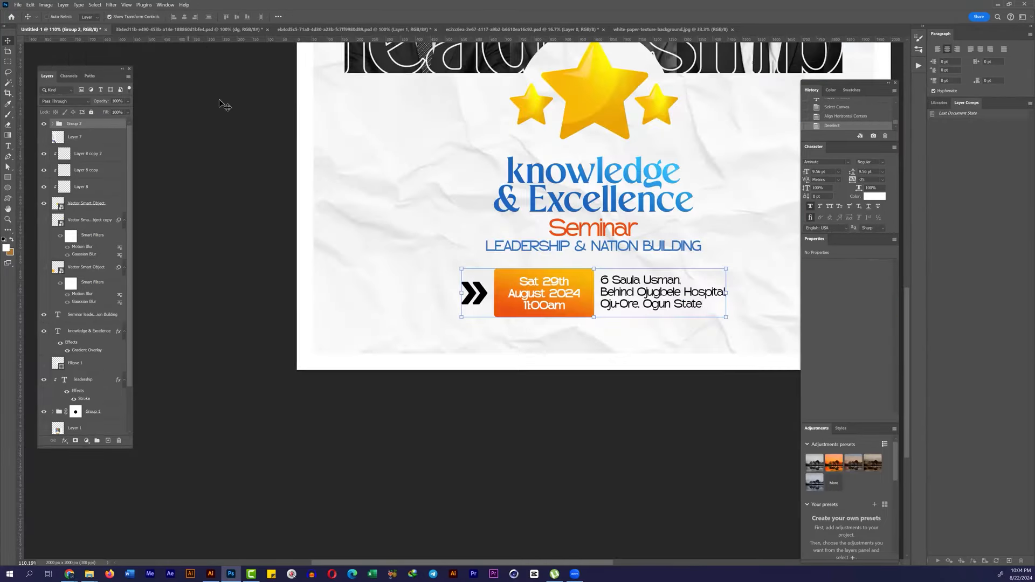
{"action": "left_click", "coordinate": [10, 62]}
{"action": "scroll", "coordinate": [503, 401], "scroll_direction": "down", "scroll_amount": 5}
{"action": "scroll", "coordinate": [606, 250], "scroll_direction": "up", "scroll_amount": 3}
Step: Lower the Fill of the fast-forward icon inside the date group to soften its black to grey
{"action": "left_click", "coordinate": [88, 154]}
{"action": "left_click", "coordinate": [92, 220]}
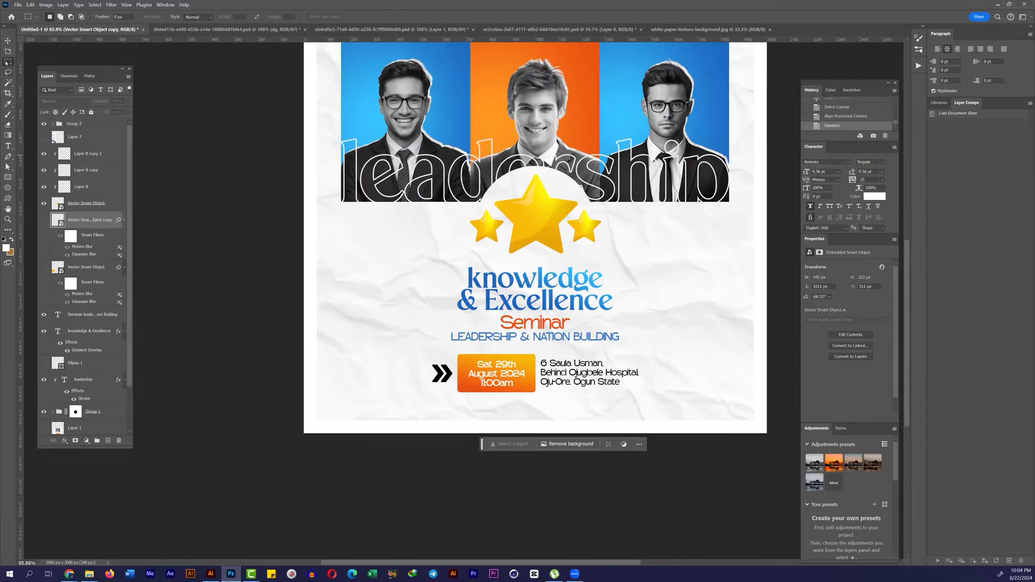
{"action": "left_click", "coordinate": [7, 41]}
{"action": "left_click", "coordinate": [67, 124]}
{"action": "left_click", "coordinate": [53, 124]}
{"action": "left_click", "coordinate": [88, 154]}
{"action": "left_click", "coordinate": [128, 113]}
{"action": "left_click_drag", "start_coordinate": [127, 122], "coordinate": [113, 122]}
{"action": "left_click", "coordinate": [74, 124]}
{"action": "left_click", "coordinate": [53, 124]}
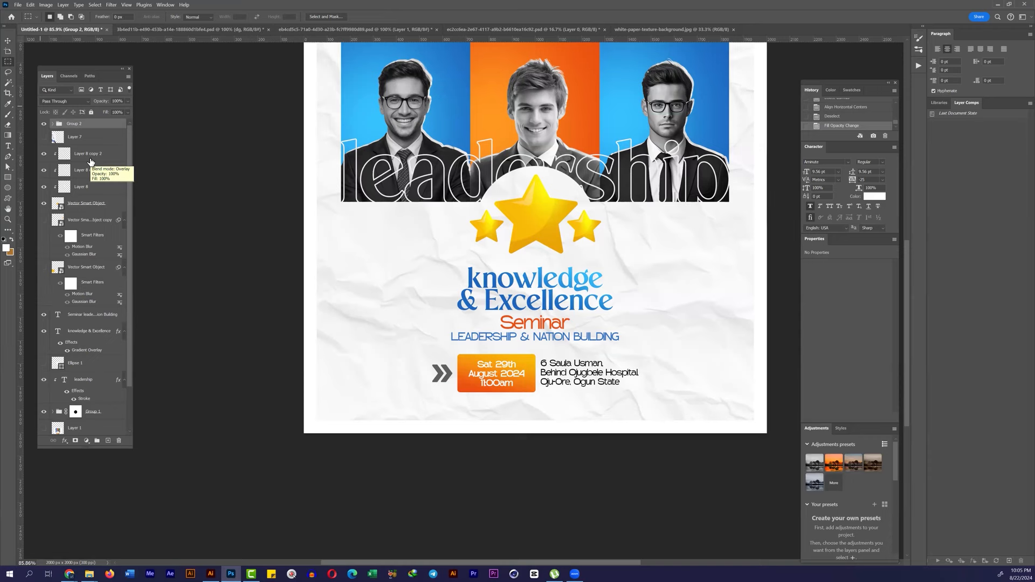
Step: Change the venue text's colour to a dark grey
{"action": "left_click", "coordinate": [90, 220]}
{"action": "left_click", "coordinate": [53, 124]}
{"action": "left_click", "coordinate": [94, 170]}
{"action": "left_click", "coordinate": [94, 137]}
{"action": "left_click", "coordinate": [876, 327]}
{"action": "left_click", "coordinate": [653, 364]}
{"action": "left_click", "coordinate": [838, 277]}
{"action": "left_click", "coordinate": [876, 327]}
{"action": "left_click", "coordinate": [836, 274]}
Step: Restore the fast-forward icon's Fill to 100% and give it a dark grey #2a2a2a Color Overlay
{"action": "left_click", "coordinate": [102, 187]}
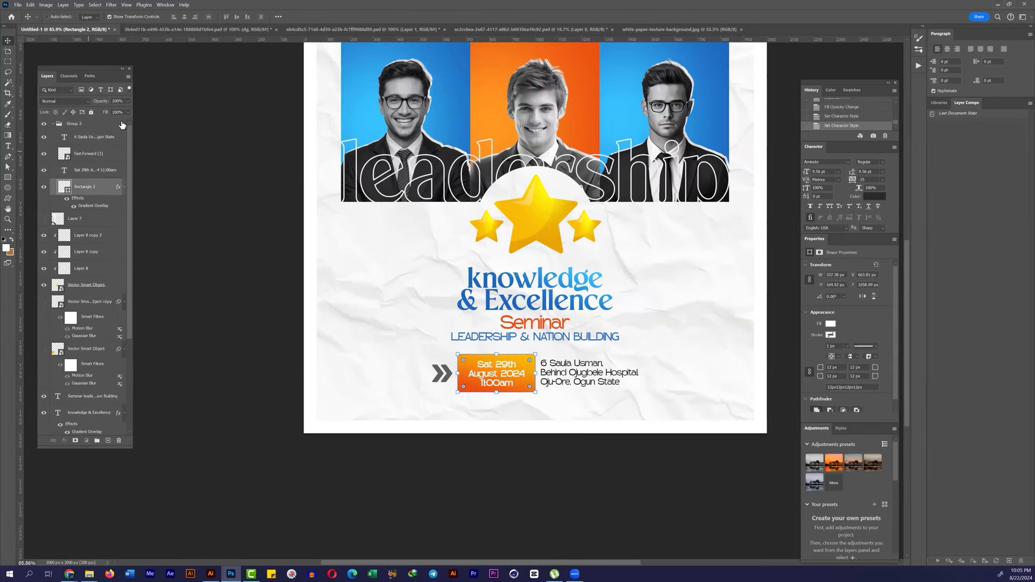
{"action": "left_click", "coordinate": [97, 153]}
{"action": "left_click", "coordinate": [128, 112]}
{"action": "left_click_drag", "start_coordinate": [114, 122], "coordinate": [128, 122]}
{"action": "right_click", "coordinate": [105, 154]}
{"action": "left_click", "coordinate": [133, 258]}
{"action": "left_click", "coordinate": [718, 197]}
{"action": "left_click", "coordinate": [885, 107]}
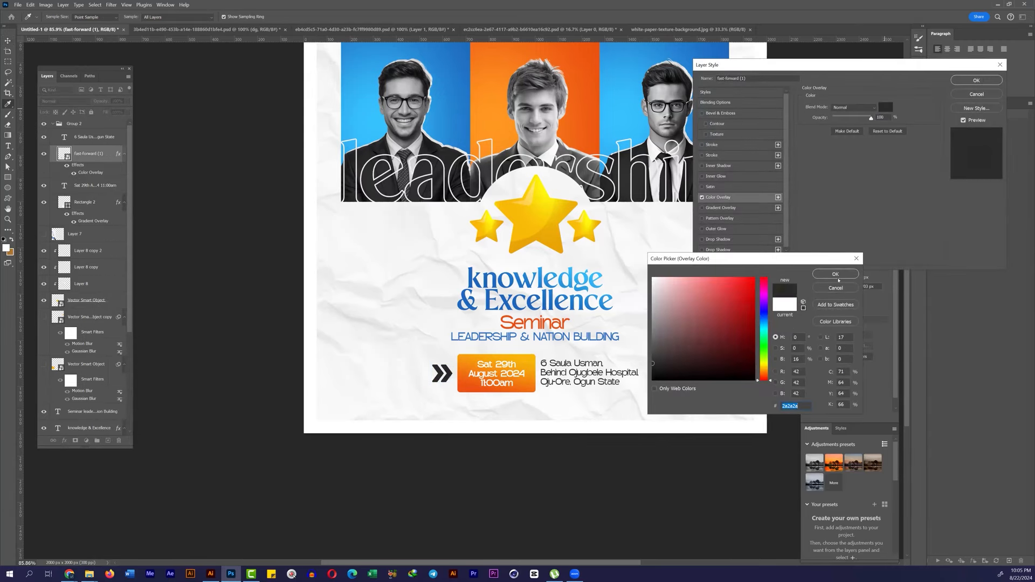
{"action": "left_click", "coordinate": [838, 277]}
{"action": "left_click", "coordinate": [976, 80]}
{"action": "scroll", "coordinate": [504, 315], "scroll_direction": "down", "scroll_amount": 4}
{"action": "scroll", "coordinate": [497, 294], "scroll_direction": "up", "scroll_amount": 2}
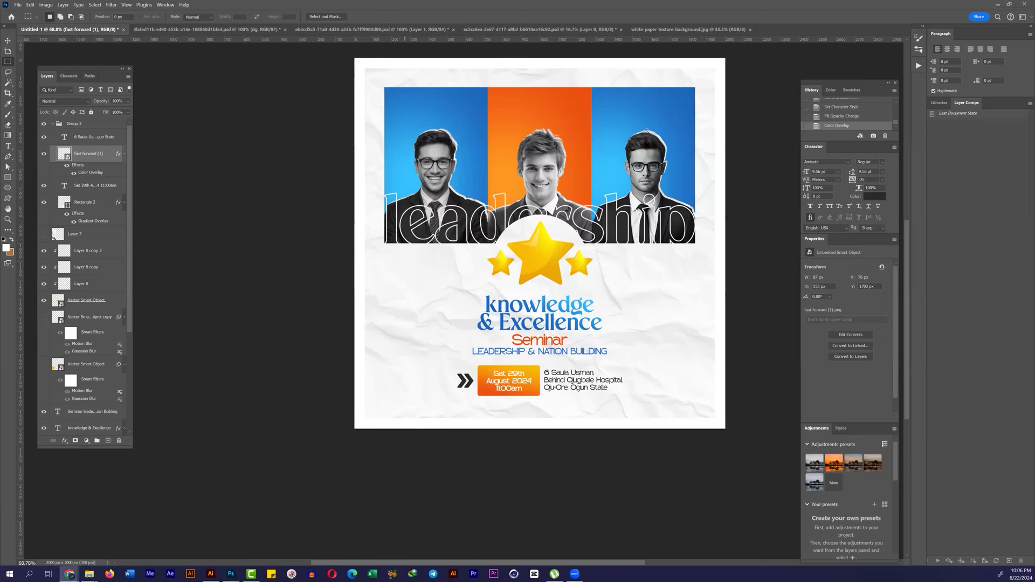
Step: Add an Inner Shadow in Color Dodge mode to the middle man, using orange #ff9820 sampled from his panel
{"action": "scroll", "coordinate": [80, 345], "scroll_direction": "down", "scroll_amount": 5}
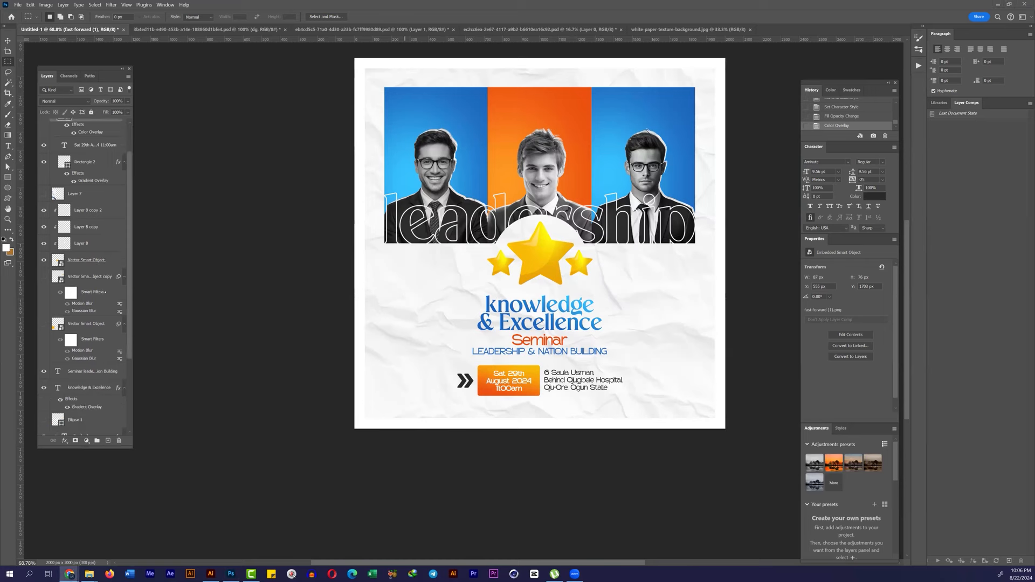
{"action": "left_click", "coordinate": [53, 360]}
{"action": "left_click", "coordinate": [91, 377]}
{"action": "key", "text": "v"}
{"action": "right_click", "coordinate": [94, 375]}
{"action": "left_click", "coordinate": [122, 187]}
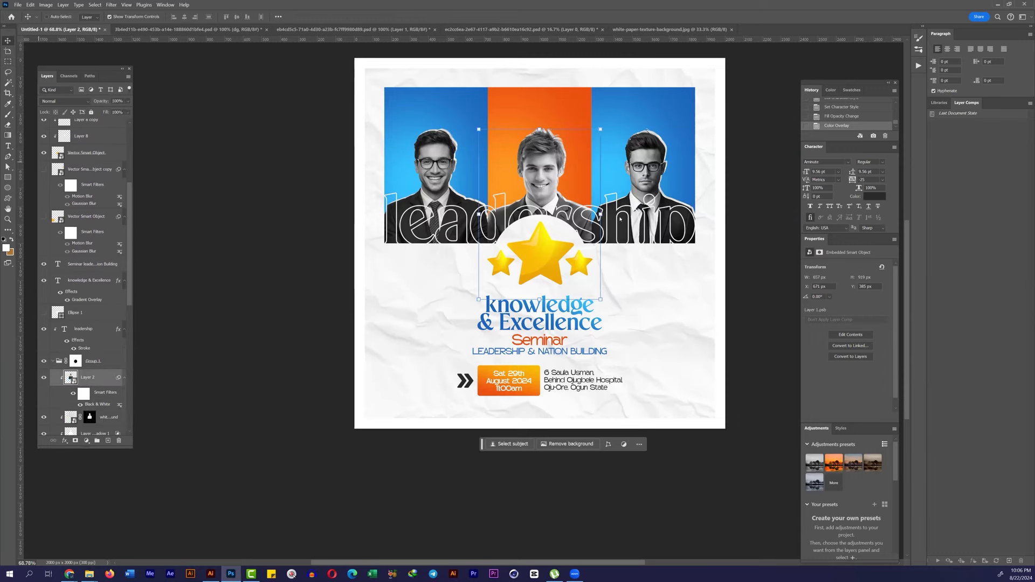
{"action": "left_click", "coordinate": [718, 165]}
{"action": "left_click", "coordinate": [885, 106]}
{"action": "left_click", "coordinate": [507, 179]}
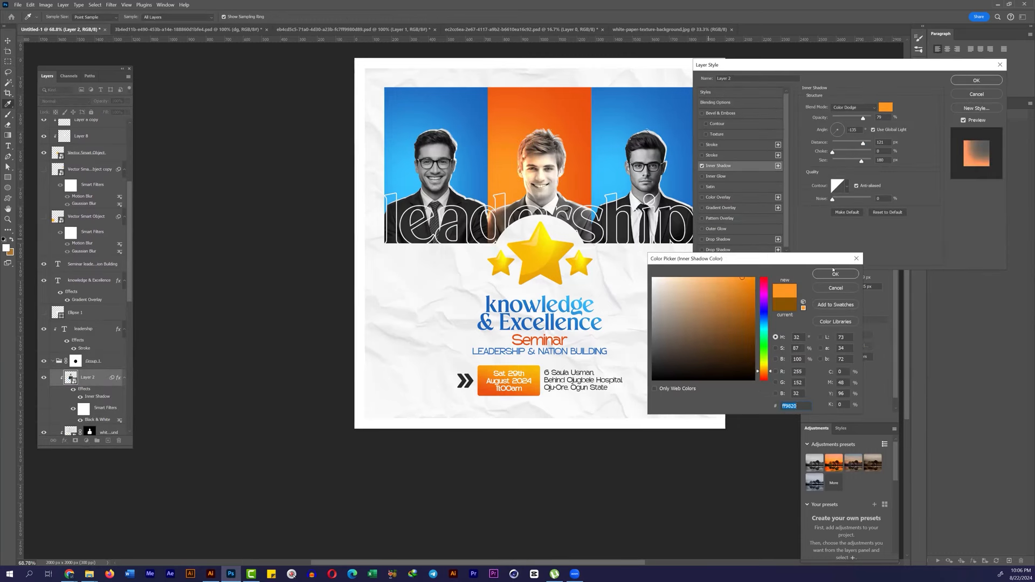
{"action": "left_click", "coordinate": [834, 273]}
{"action": "left_click", "coordinate": [976, 81]}
{"action": "scroll", "coordinate": [102, 345], "scroll_direction": "down", "scroll_amount": 5}
{"action": "right_click", "coordinate": [96, 297]}
{"action": "left_click", "coordinate": [122, 108]}
{"action": "left_click", "coordinate": [720, 166]}
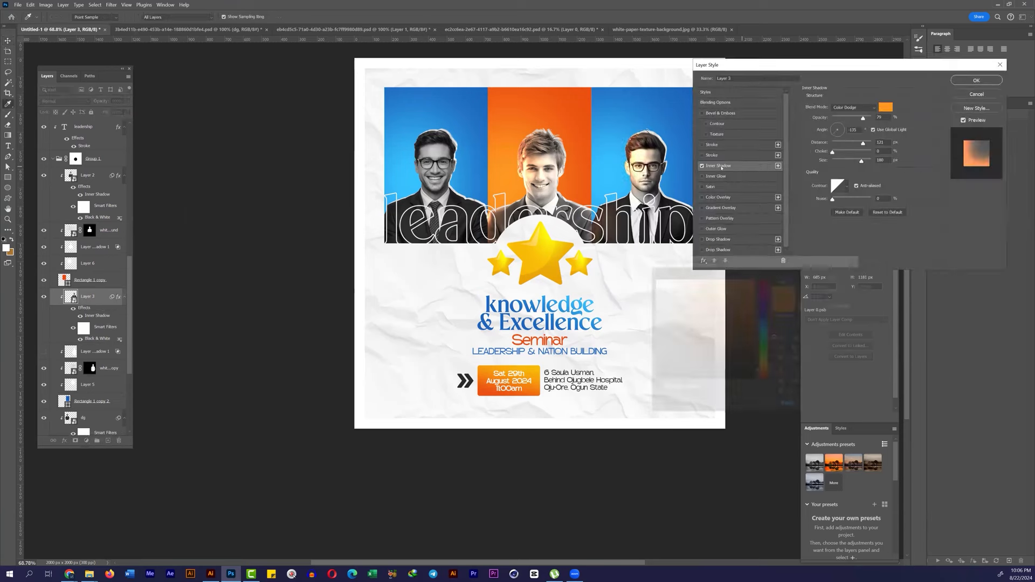
{"action": "left_click_drag", "start_coordinate": [636, 185], "coordinate": [621, 186]}
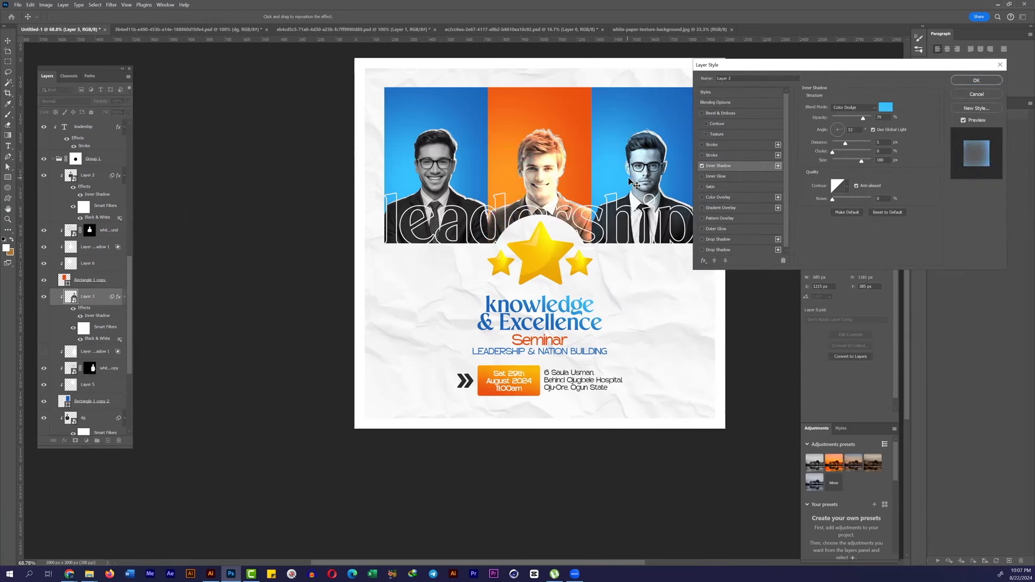
{"action": "key", "text": "Escape"}
Step: Add a light-blue Inner Shadow to the man in the third panel, without Global Light, at angle 122° and distance 57 px
{"action": "right_click", "coordinate": [95, 297]}
{"action": "left_click", "coordinate": [122, 108]}
{"action": "left_click", "coordinate": [719, 166]}
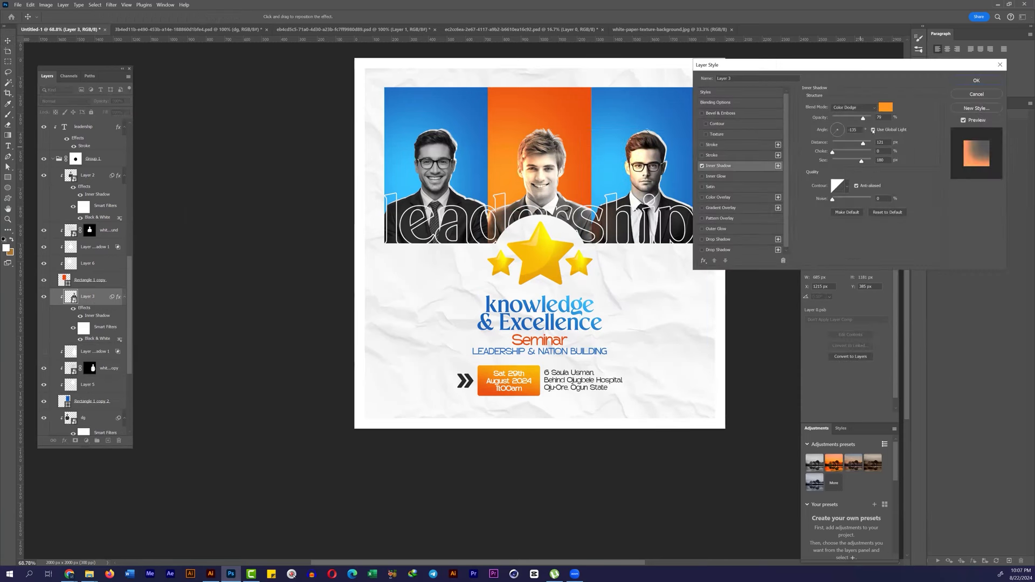
{"action": "left_click", "coordinate": [886, 107]}
{"action": "left_click", "coordinate": [613, 184]}
{"action": "left_click", "coordinate": [834, 274]}
{"action": "mouse_move", "coordinate": [640, 151]}
{"action": "left_mouse_down"}
{"action": "mouse_move", "coordinate": [631, 154]}
{"action": "mouse_move", "coordinate": [639, 143]}
{"action": "left_mouse_up"}
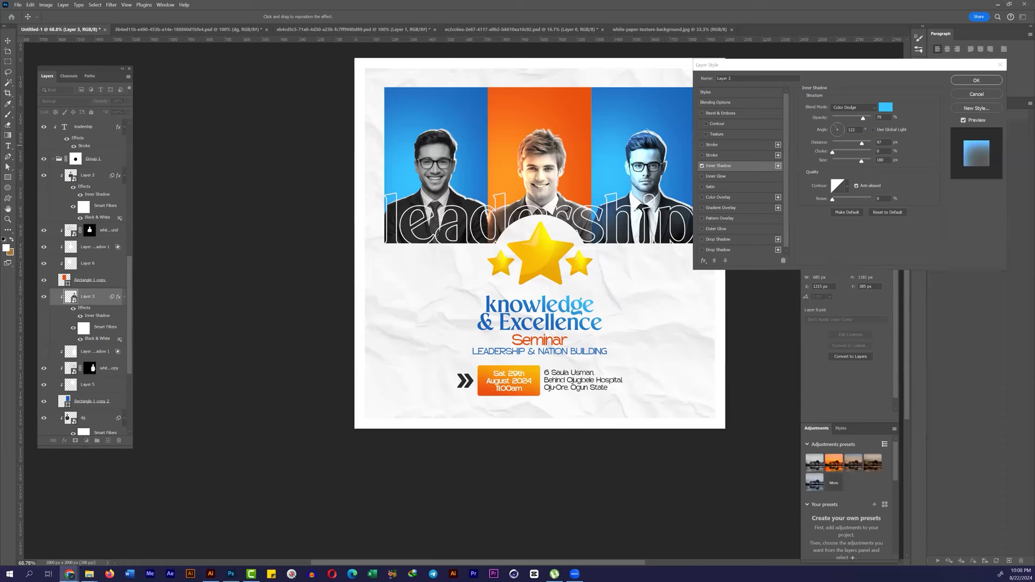
{"action": "left_click", "coordinate": [975, 80]}
Step: Add a light-blue Inner Shadow to the man in the first panel, with Color Overlay off and its contour and direction adjusted
{"action": "right_click", "coordinate": [102, 173]}
{"action": "left_click", "coordinate": [85, 173]}
{"action": "scroll", "coordinate": [87, 269], "scroll_direction": "down", "scroll_amount": 3}
{"action": "right_click", "coordinate": [95, 333]}
{"action": "left_click", "coordinate": [123, 144]}
{"action": "left_click", "coordinate": [719, 198]}
{"action": "left_click", "coordinate": [702, 197]}
{"action": "left_click", "coordinate": [718, 165]}
{"action": "mouse_move", "coordinate": [465, 141]}
{"action": "left_mouse_down"}
{"action": "mouse_move", "coordinate": [433, 134]}
{"action": "mouse_move", "coordinate": [454, 118]}
{"action": "mouse_move", "coordinate": [425, 146]}
{"action": "mouse_move", "coordinate": [438, 152]}
{"action": "mouse_move", "coordinate": [428, 168]}
{"action": "mouse_move", "coordinate": [440, 152]}
{"action": "left_mouse_up"}
{"action": "left_click", "coordinate": [838, 129]}
{"action": "left_click", "coordinate": [846, 186]}
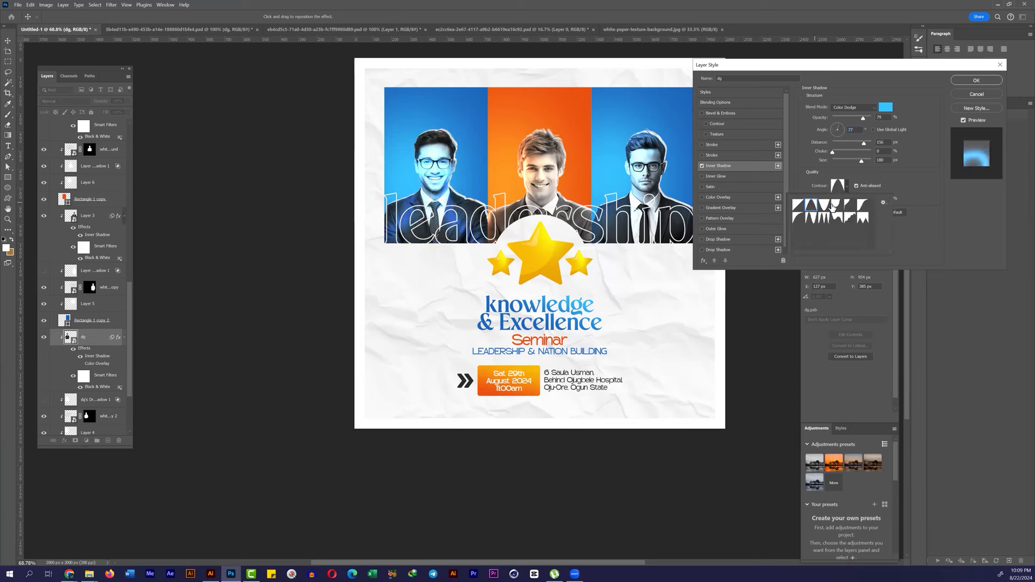
{"action": "left_click_drag", "start_coordinate": [430, 165], "coordinate": [477, 162]}
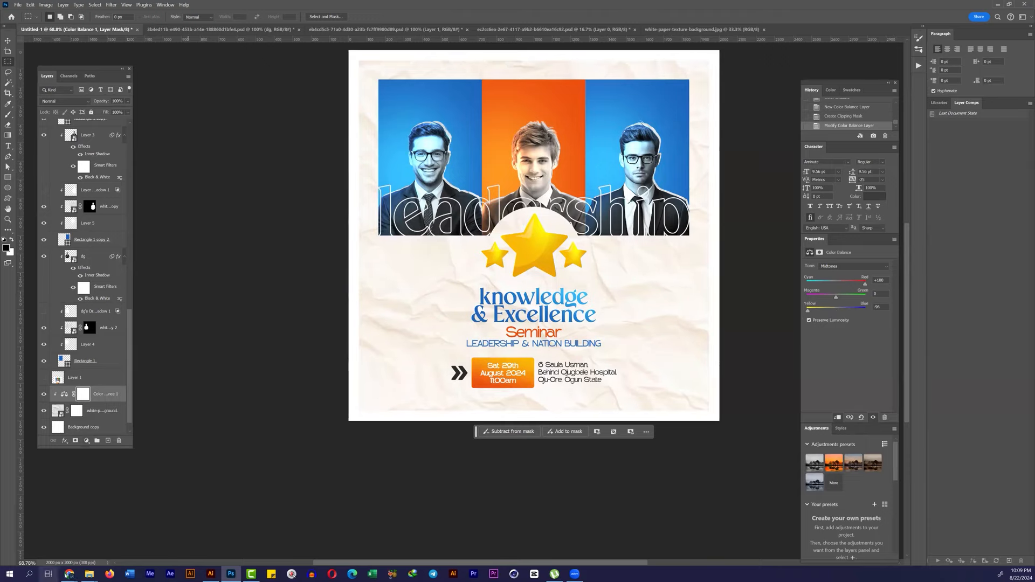
Step: Switch to the browser and examine the church flyer designs on Pinterest for decoration ideas
{"action": "left_click", "coordinate": [69, 574]}
{"action": "left_click", "coordinate": [559, 9]}
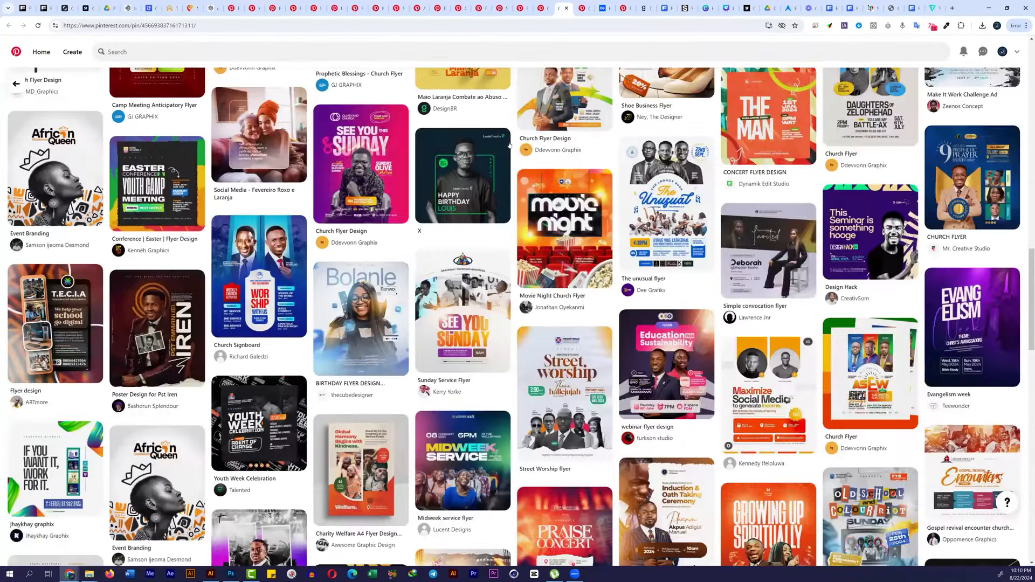
{"action": "scroll", "coordinate": [510, 145], "scroll_direction": "up", "scroll_amount": 15}
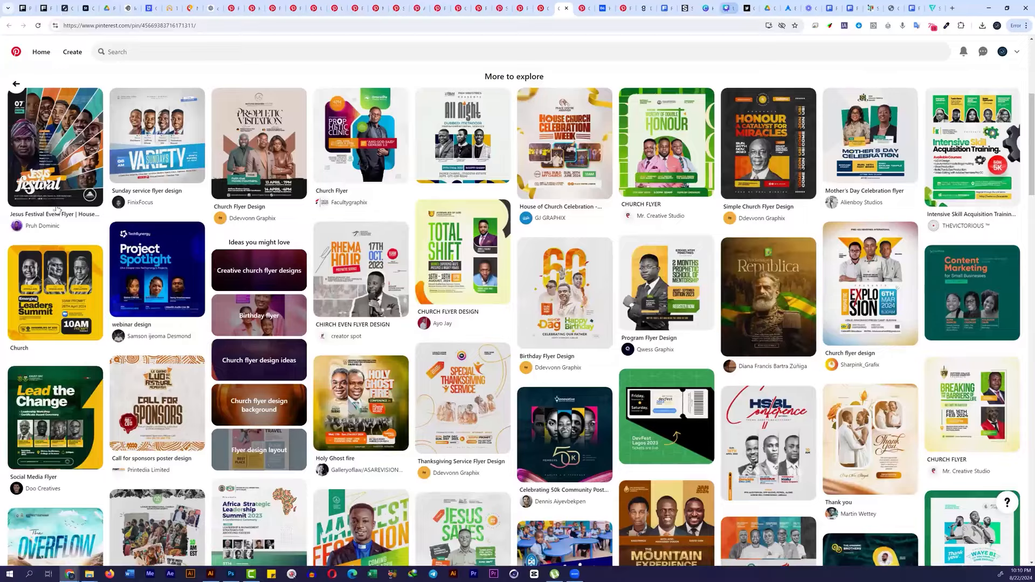
{"action": "left_click", "coordinate": [69, 574]}
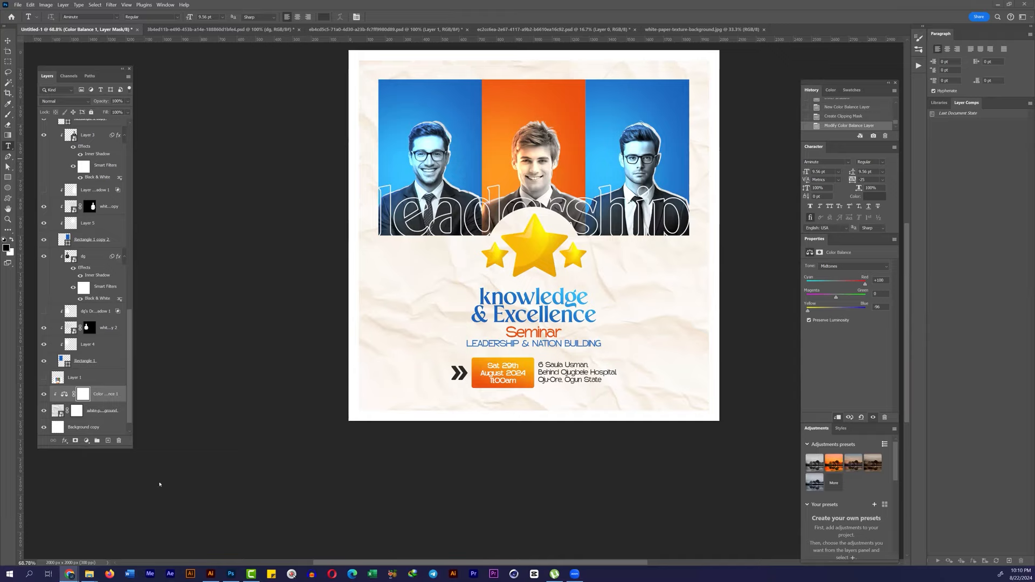
{"action": "left_click", "coordinate": [69, 574]}
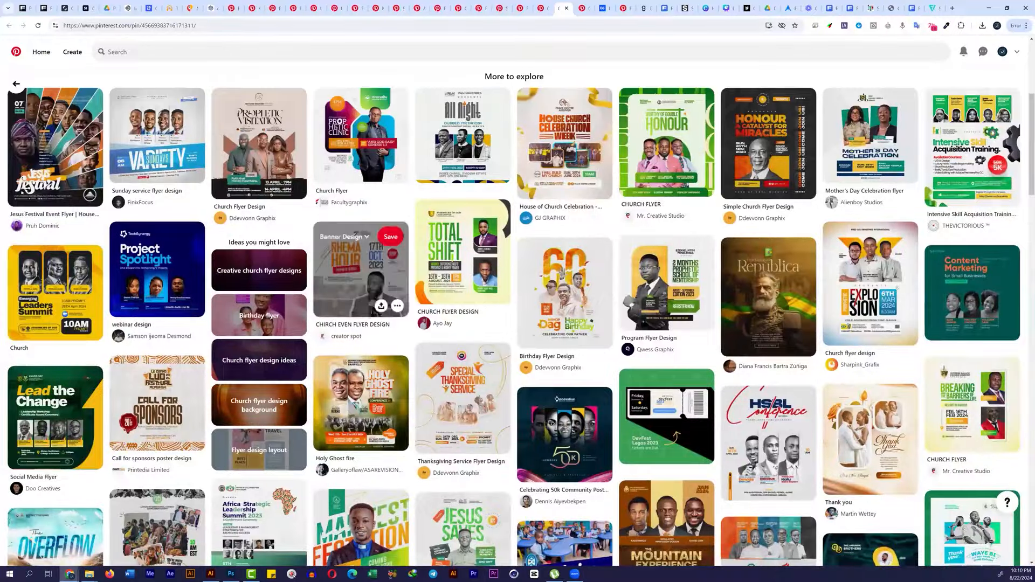
Step: Switch back to Photoshop and draw a circle about 628 px wide overlapping the banner's left edge
{"action": "left_click", "coordinate": [231, 574]}
{"action": "left_click", "coordinate": [7, 188]}
{"action": "left_click_drag", "start_coordinate": [315, 269], "coordinate": [431, 386]}
{"action": "left_click", "coordinate": [7, 62]}
{"action": "key", "text": "v"}
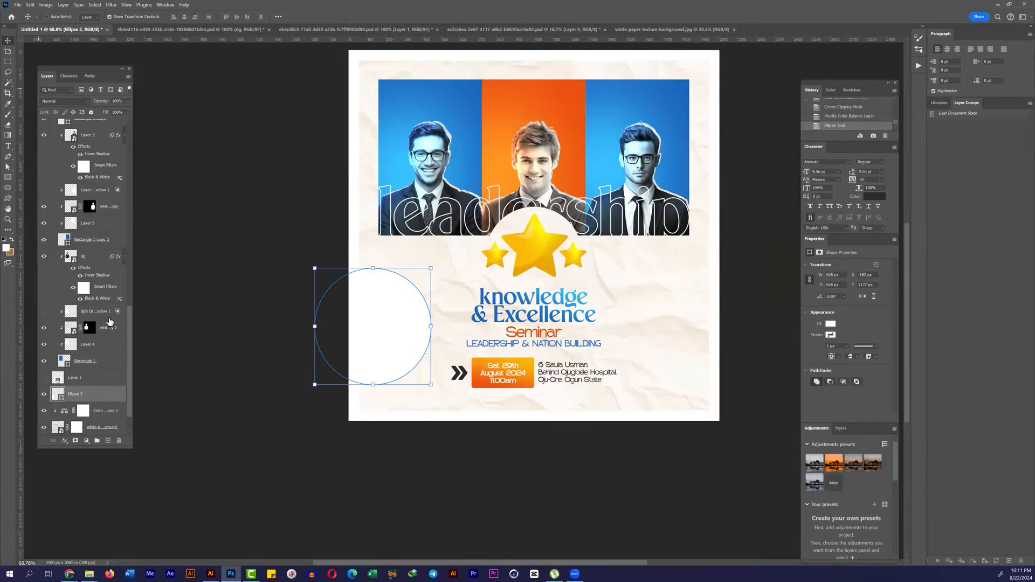
Step: Copy the date box's orange gradient overlay style onto the new circle
{"action": "scroll", "coordinate": [87, 271], "scroll_direction": "up", "scroll_amount": 4}
{"action": "left_click", "coordinate": [52, 210]}
{"action": "left_click", "coordinate": [75, 360]}
{"action": "right_click", "coordinate": [80, 361]}
{"action": "key", "text": "Escape"}
{"action": "right_click", "coordinate": [89, 361]}
{"action": "left_click", "coordinate": [115, 401]}
Step: Place a vertical guide through the circle and mask away the part left of it to leave a half circle
{"action": "key", "text": "m"}
{"action": "left_click_drag", "start_coordinate": [349, 215], "coordinate": [371, 401]}
{"action": "key", "text": "ctrl+d"}
{"action": "key", "text": "v"}
{"action": "left_click_drag", "start_coordinate": [20, 227], "coordinate": [372, 211]}
{"action": "key", "text": "m"}
{"action": "left_click_drag", "start_coordinate": [339, 245], "coordinate": [372, 426]}
{"action": "left_click", "coordinate": [75, 440], "text": "alt"}
{"action": "key", "text": "alt+Tab"}
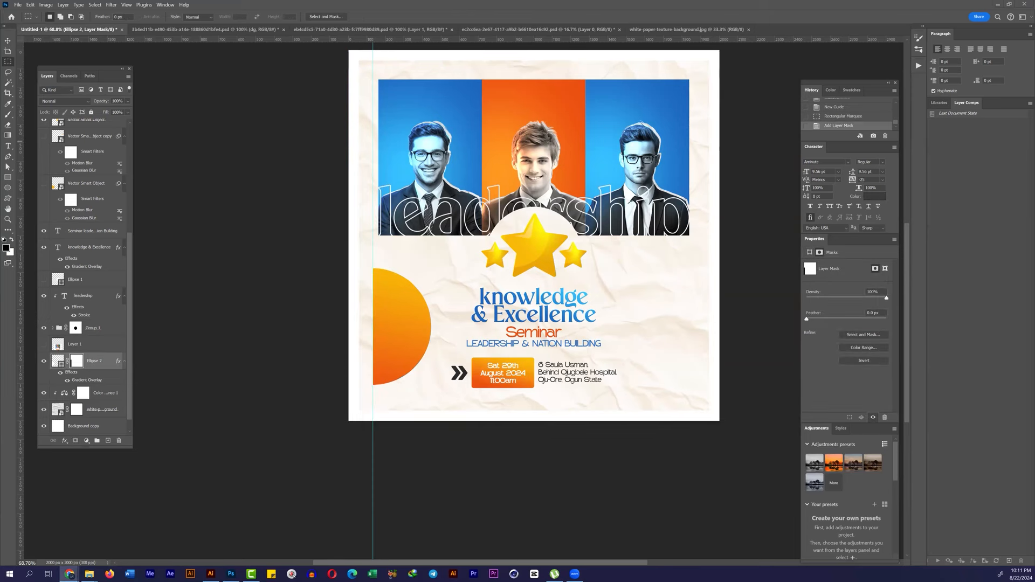
Step: Rotate the orange half circle 90° so its flat side faces up, and scale it down
{"action": "left_click", "coordinate": [8, 41]}
{"action": "left_click_drag", "start_coordinate": [437, 264], "coordinate": [414, 379]}
{"action": "left_click_drag", "start_coordinate": [375, 313], "coordinate": [405, 308]}
{"action": "mouse_move", "coordinate": [422, 293]}
{"action": "left_mouse_down"}
{"action": "mouse_move", "coordinate": [382, 353]}
{"action": "mouse_move", "coordinate": [375, 349]}
{"action": "mouse_move", "coordinate": [414, 346]}
{"action": "mouse_move", "coordinate": [361, 350]}
{"action": "mouse_move", "coordinate": [454, 351]}
{"action": "mouse_move", "coordinate": [412, 327]}
{"action": "left_mouse_up"}
{"action": "key", "text": "Return"}
{"action": "key", "text": "m"}
{"action": "left_click", "coordinate": [7, 116]}
{"action": "key", "text": "ctrl+d"}
Step: Duplicate the half circle, stack the two vertically, and move the pair against the banner's left edge
{"action": "left_click", "coordinate": [8, 41]}
{"action": "scroll", "coordinate": [395, 350], "scroll_direction": "up", "scroll_amount": 4}
{"action": "left_click", "coordinate": [395, 372], "text": "ctrl+shift"}
{"action": "left_click_drag", "start_coordinate": [396, 371], "coordinate": [394, 385]}
{"action": "left_click_drag", "start_coordinate": [399, 283], "coordinate": [359, 316]}
{"action": "key", "text": "ctrl+z"}
{"action": "left_click_drag", "start_coordinate": [344, 277], "coordinate": [336, 305]}
{"action": "key", "text": "Return"}
{"action": "scroll", "coordinate": [332, 283], "scroll_direction": "down", "scroll_amount": 5}
{"action": "scroll", "coordinate": [331, 280], "scroll_direction": "up", "scroll_amount": 5}
{"action": "scroll", "coordinate": [332, 291], "scroll_direction": "down", "scroll_amount": 4}
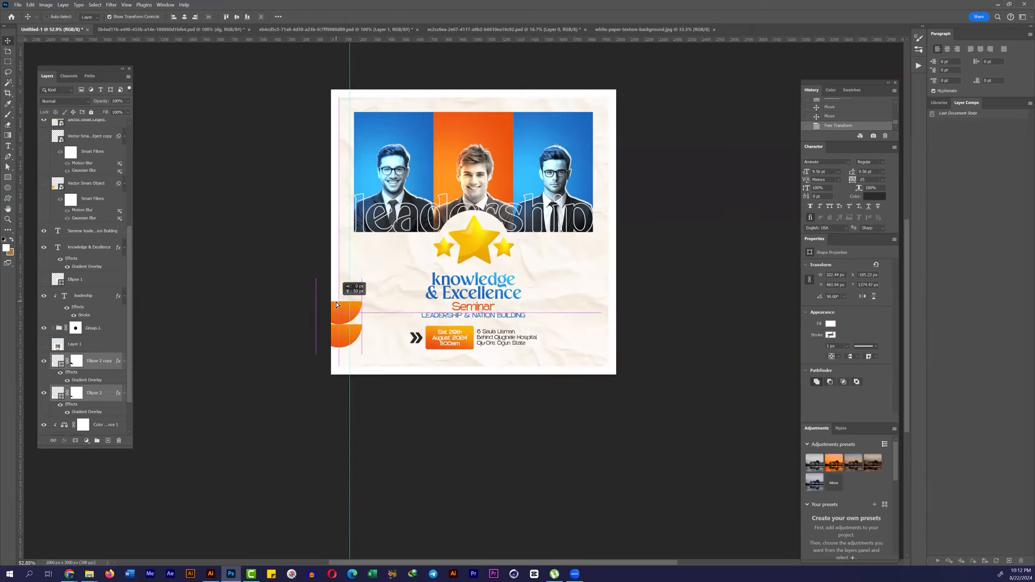
Step: Duplicate one half circle at the banner's right edge and delete the copy's layer mask to restore the full circle
{"action": "left_click", "coordinate": [101, 348]}
{"action": "scroll", "coordinate": [334, 332], "scroll_direction": "up", "scroll_amount": 5}
{"action": "scroll", "coordinate": [383, 270], "scroll_direction": "down", "scroll_amount": 5}
{"action": "left_click", "coordinate": [103, 357]}
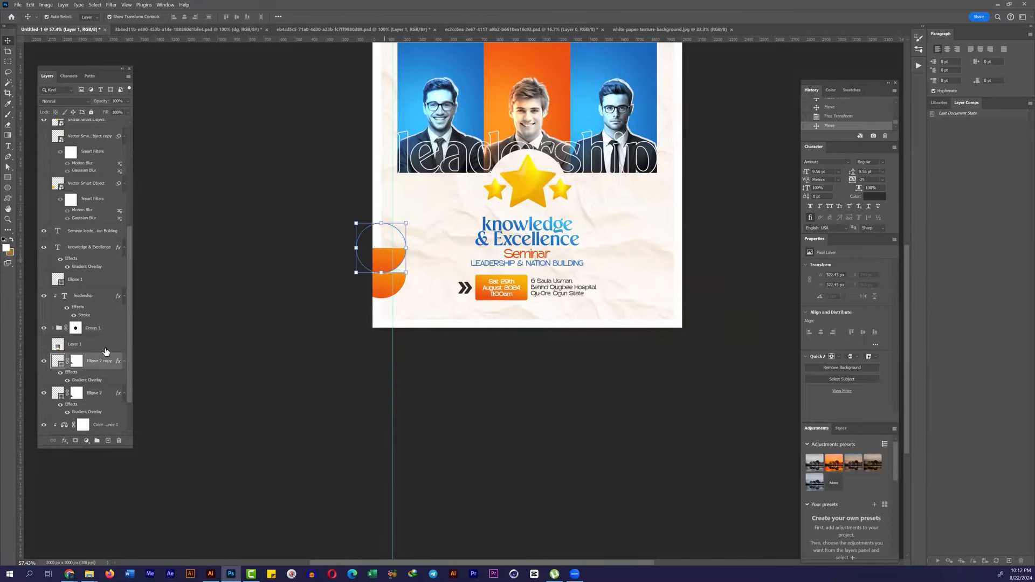
{"action": "left_click_drag", "start_coordinate": [385, 260], "coordinate": [633, 219]}
{"action": "right_click", "coordinate": [76, 360]}
{"action": "left_click", "coordinate": [97, 374]}
{"action": "left_click_drag", "start_coordinate": [634, 211], "coordinate": [668, 118]}
Step: Bring the full orange circle to the front and enlarge it to about 190%
{"action": "key", "text": "ctrl+shift+bracketright"}
{"action": "key", "text": "ctrl+t"}
{"action": "left_click_drag", "start_coordinate": [588, 244], "coordinate": [635, 278]}
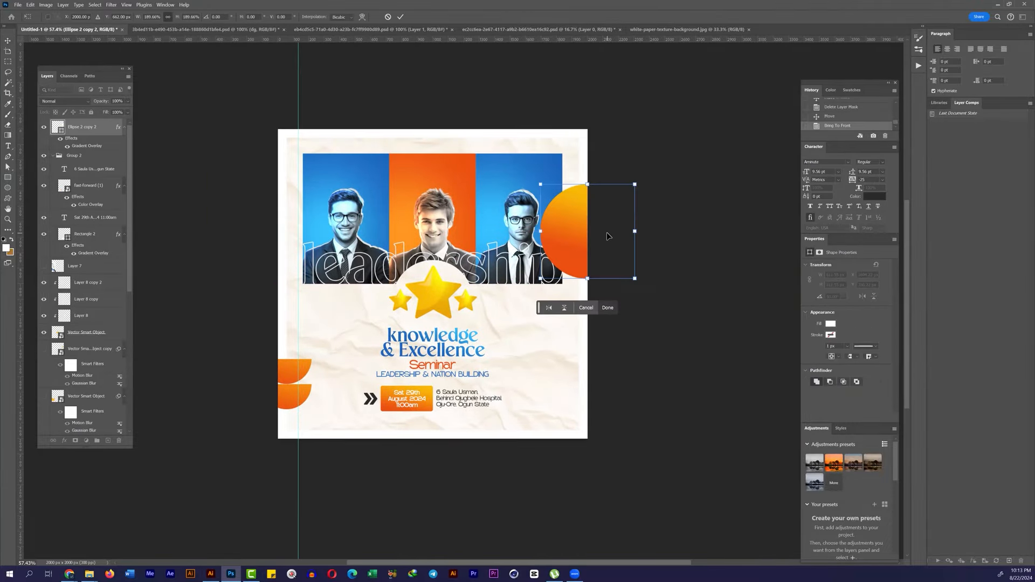
{"action": "key", "text": "Return"}
Step: Soften the large orange circle with a Gaussian Blur smart filter and shift its position at the banner's right edge
{"action": "left_click", "coordinate": [111, 4]}
{"action": "left_click", "coordinate": [243, 178]}
{"action": "left_click", "coordinate": [516, 210]}
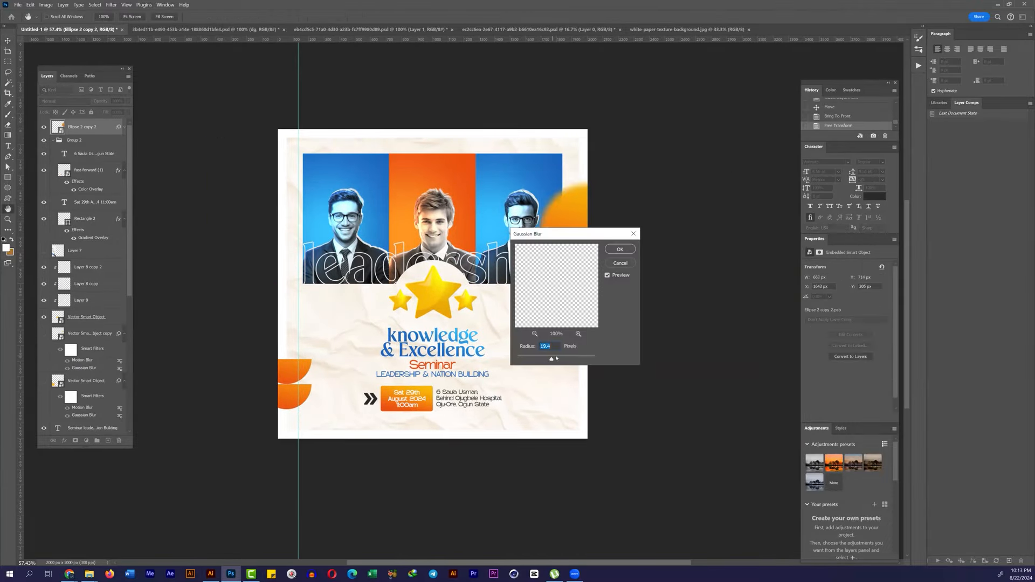
{"action": "left_click", "coordinate": [615, 247]}
{"action": "left_click_drag", "start_coordinate": [606, 258], "coordinate": [609, 220]}
Step: Resize the pair of half circles and set them partly cut off by the banner's left edge, beside the title
{"action": "left_click", "coordinate": [284, 368], "text": "ctrl"}
{"action": "left_click_drag", "start_coordinate": [284, 369], "coordinate": [323, 365]}
{"action": "key", "text": "Return"}
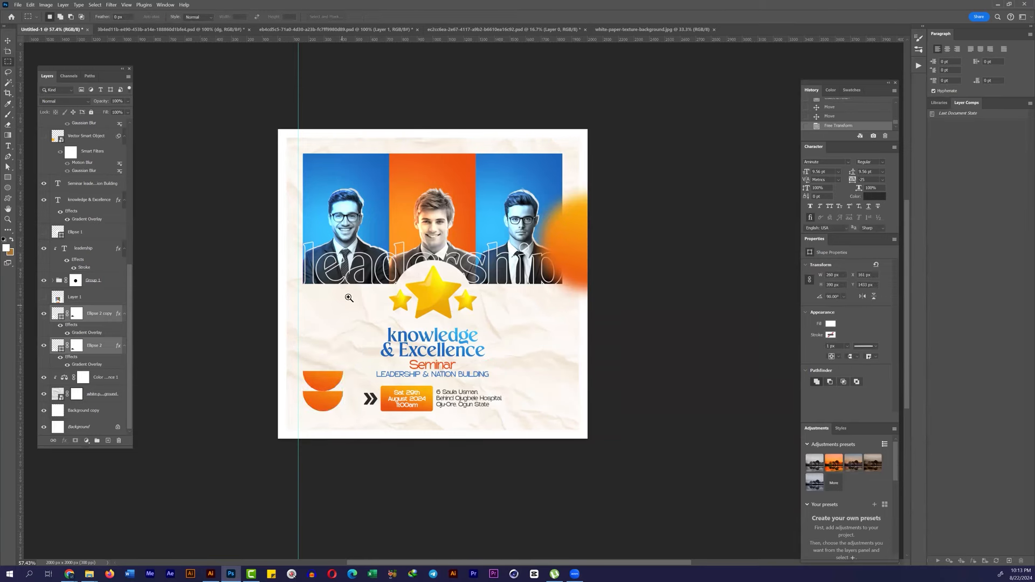
{"action": "scroll", "coordinate": [347, 296], "scroll_direction": "up", "scroll_amount": 1}
{"action": "left_click_drag", "start_coordinate": [341, 420], "coordinate": [273, 311]}
{"action": "key", "text": "Return"}
{"action": "scroll", "coordinate": [412, 199], "scroll_direction": "down", "scroll_amount": 2}
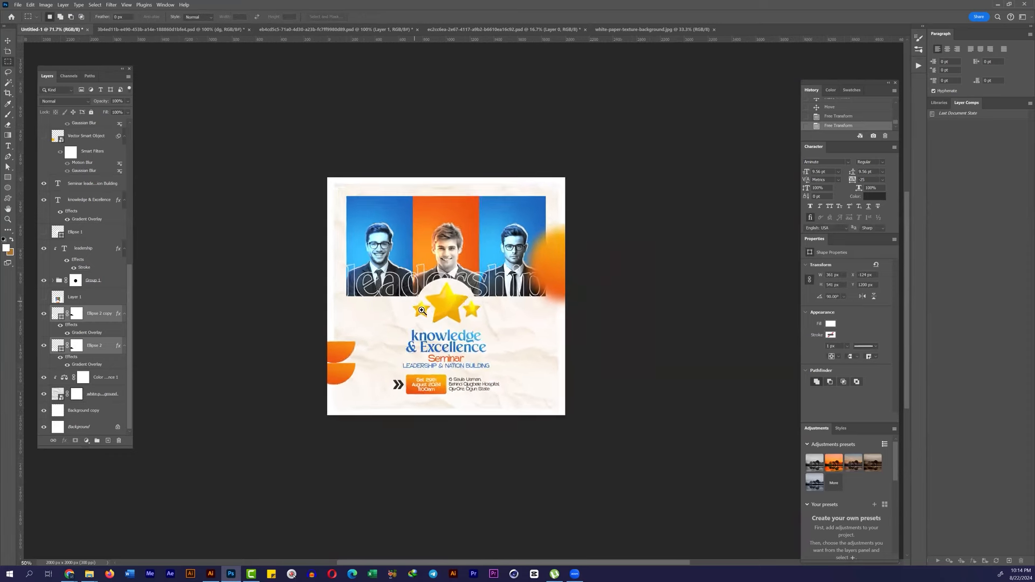
Step: Move the blurred orange circle and place its layer directly above the outlined leadership text layer
{"action": "scroll", "coordinate": [412, 199], "scroll_direction": "up", "scroll_amount": 3}
{"action": "left_click", "coordinate": [650, 267], "text": "ctrl"}
{"action": "left_click_drag", "start_coordinate": [648, 267], "coordinate": [625, 241]}
{"action": "left_click_drag", "start_coordinate": [91, 132], "coordinate": [135, 358]}
{"action": "left_click_drag", "start_coordinate": [620, 219], "coordinate": [609, 224]}
{"action": "left_click_drag", "start_coordinate": [86, 345], "coordinate": [92, 250]}
Step: Try clipping the blurred orange circle to the photo panels with a changed Gaussian Blur, then release the clip
{"action": "right_click", "coordinate": [92, 225]}
{"action": "left_click", "coordinate": [122, 489]}
{"action": "left_click_drag", "start_coordinate": [625, 232], "coordinate": [642, 259]}
{"action": "key", "text": "ctrl+alt+f"}
{"action": "left_click", "coordinate": [620, 249]}
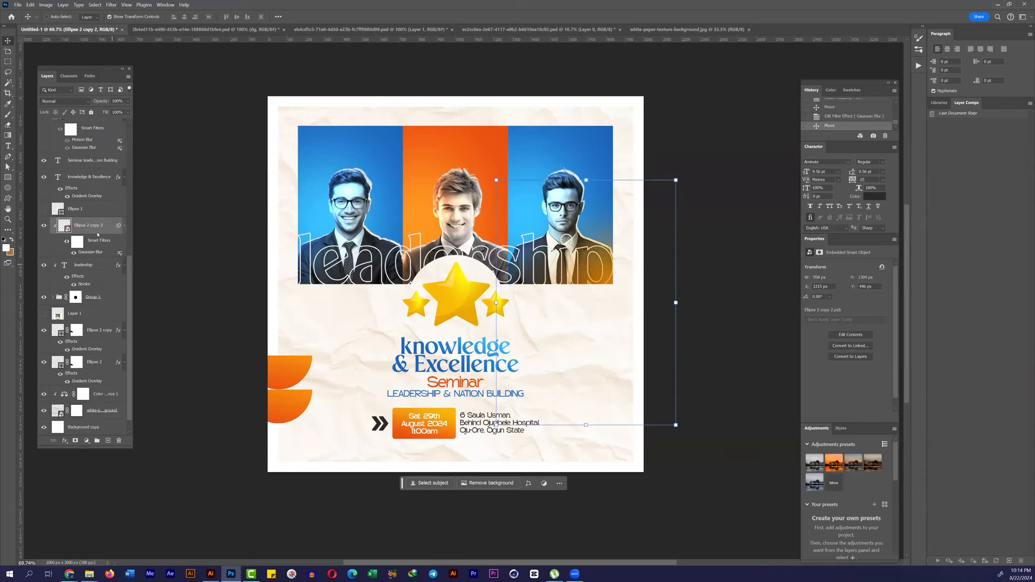
{"action": "left_click", "coordinate": [92, 258], "text": "alt"}
Step: Lower the circle's Gaussian Blur strength and reposition the circle beside the third panel
{"action": "double_click", "coordinate": [83, 251]}
{"action": "key", "text": "Return"}
{"action": "double_click", "coordinate": [83, 252]}
{"action": "key", "text": "Return"}
{"action": "left_click_drag", "start_coordinate": [609, 268], "coordinate": [611, 289]}
{"action": "scroll", "coordinate": [87, 377], "scroll_direction": "down", "scroll_amount": 1}
Step: Try masking the blurred circle with the paper texture's outline, then delete that mask
{"action": "left_click", "coordinate": [58, 410], "text": "ctrl"}
{"action": "left_click", "coordinate": [74, 440]}
{"action": "key", "text": "ctrl+i"}
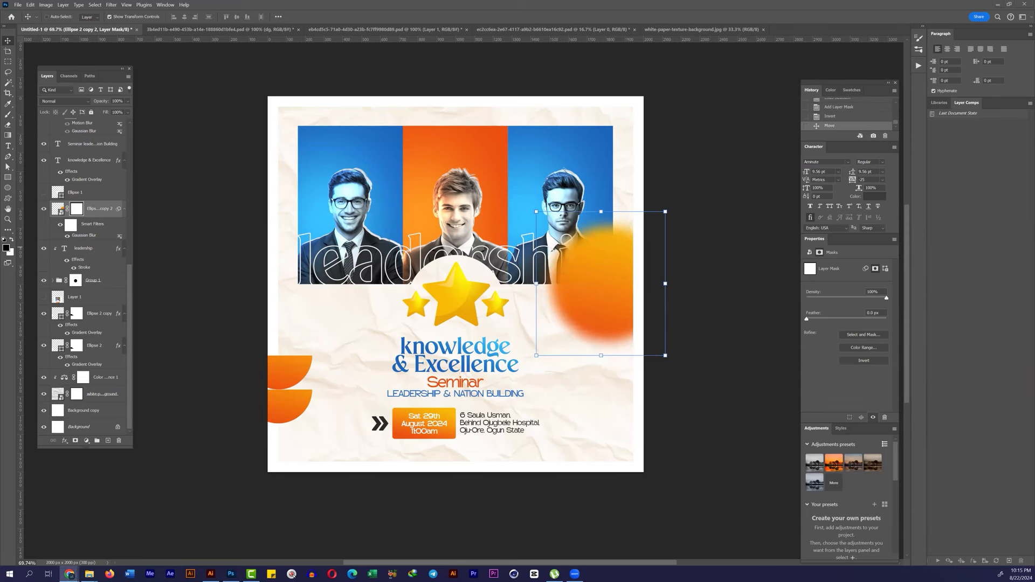
{"action": "right_click", "coordinate": [76, 209]}
{"action": "left_click", "coordinate": [116, 218]}
Step: Transform the blurred orange circle and shift it over the banner's right edge
{"action": "key", "text": "ctrl+t"}
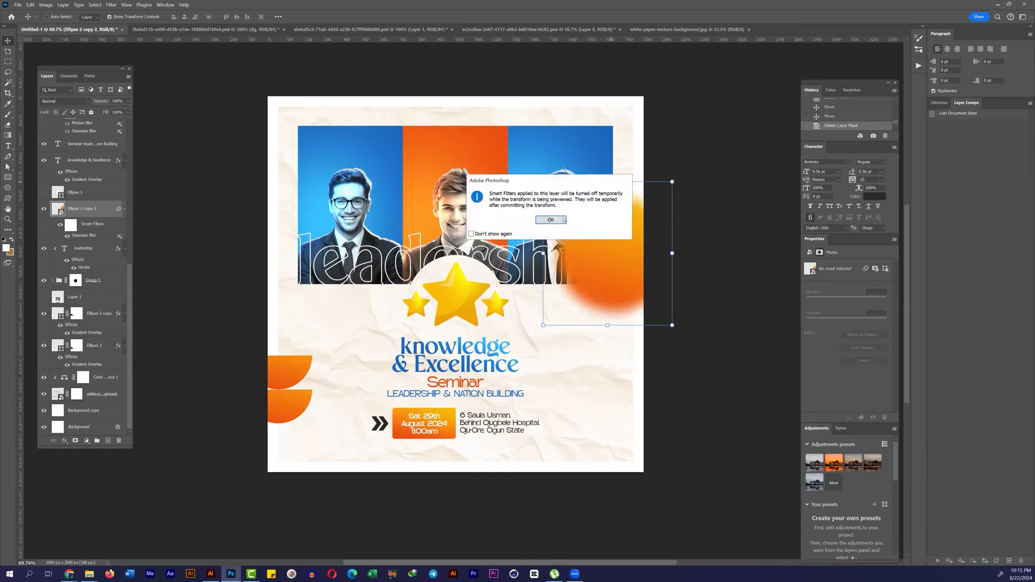
{"action": "key", "text": "Return"}
{"action": "left_click_drag", "start_coordinate": [642, 295], "coordinate": [632, 251]}
{"action": "key", "text": "Return"}
Step: Add a speaker's full name as two lines of white text above the first man's head in the first photo panel
{"action": "scroll", "coordinate": [493, 276], "scroll_direction": "up", "scroll_amount": 1}
{"action": "key", "text": "t"}
{"action": "left_click", "coordinate": [320, 132]}
{"action": "scroll", "coordinate": [323, 132], "scroll_direction": "up", "scroll_amount": 5}
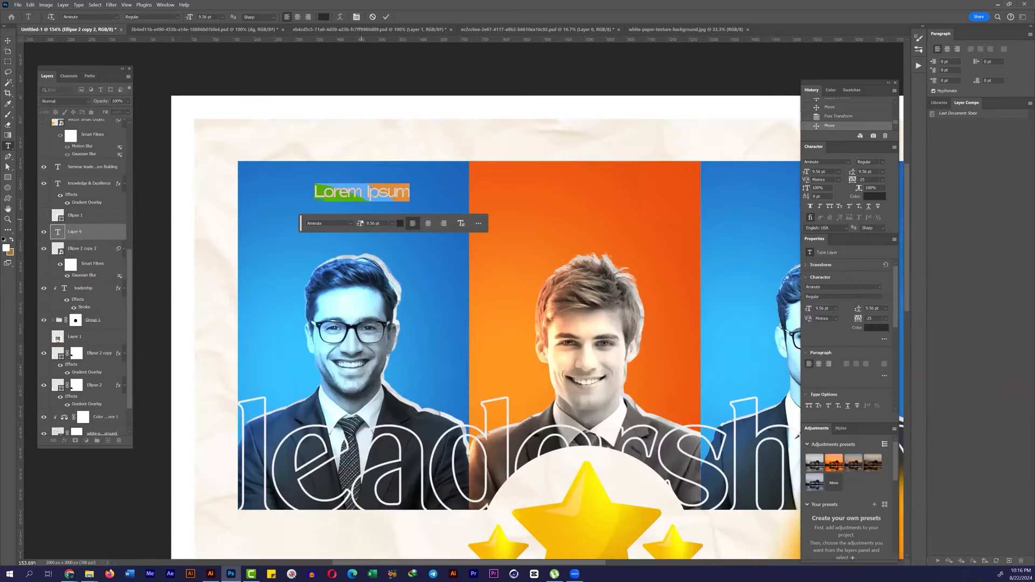
{"action": "scroll", "coordinate": [131, 254], "scroll_direction": "up", "scroll_amount": 5}
{"action": "left_click", "coordinate": [365, 191]}
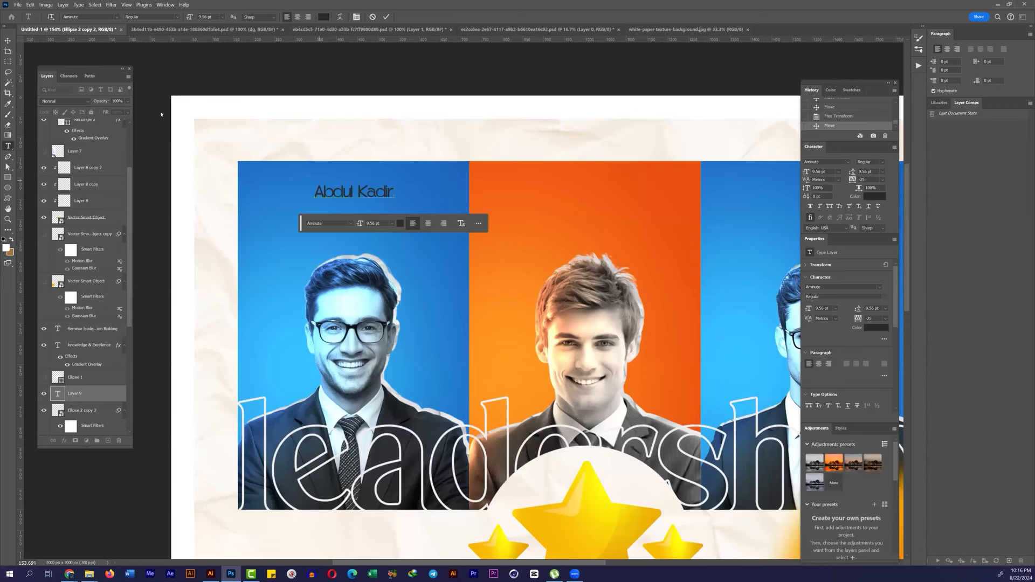
{"action": "key", "text": "Return"}
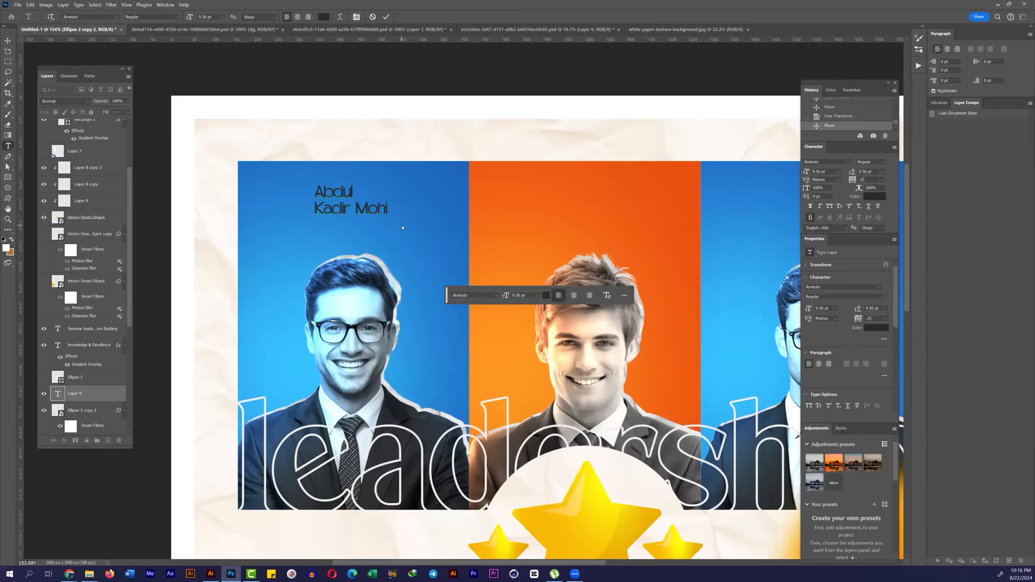
{"action": "type", "text": "in"}
{"action": "key", "text": "ctrl+a"}
{"action": "key", "text": "ctrl+Return"}
Step: Move the name toward the first panel's upper-left area and duplicate it into the second panel
{"action": "key", "text": "v"}
{"action": "left_click_drag", "start_coordinate": [350, 209], "coordinate": [299, 223]}
{"action": "left_click_drag", "start_coordinate": [305, 222], "coordinate": [537, 222]}
Step: Replace the name in the first panel with another speaker's first and last name
{"action": "scroll", "coordinate": [537, 222], "scroll_direction": "right", "scroll_amount": 3}
{"action": "key", "text": "t"}
{"action": "left_click", "coordinate": [224, 217]}
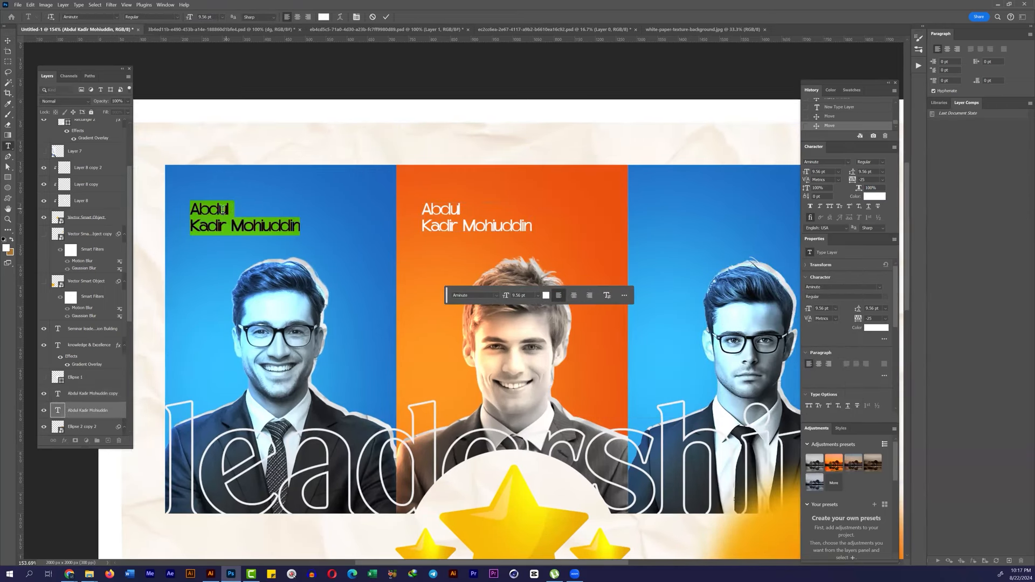
{"action": "left_click_drag", "start_coordinate": [189, 225], "coordinate": [301, 226]}
{"action": "type", "text": "Huss"}
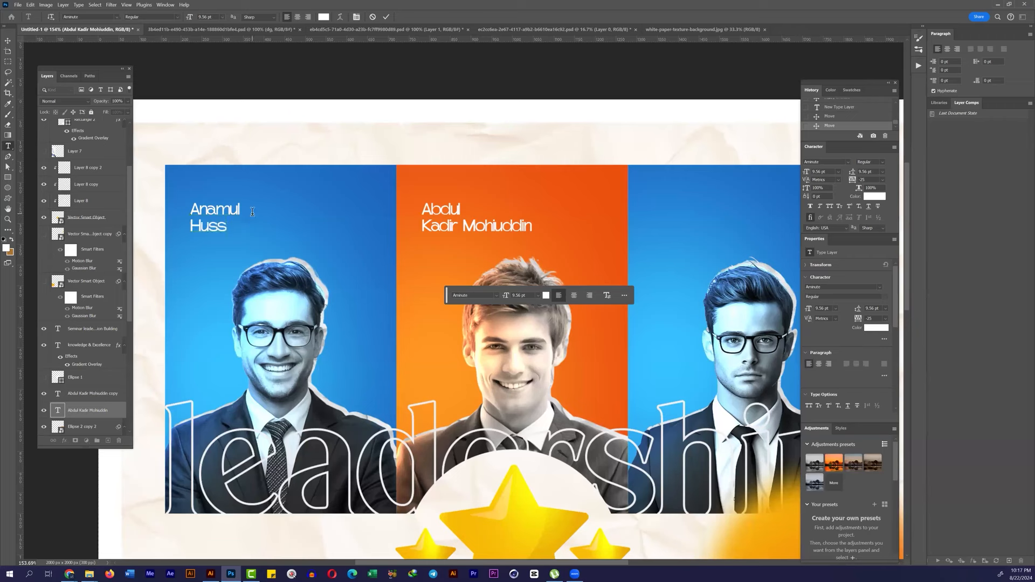
{"action": "type", "text": "t"}
Step: Change the second panel's name to another speaker's, and place a copy reworded with a third speaker's name in the third panel
{"action": "double_click", "coordinate": [440, 209]}
{"action": "type", "text": "Fhad"}
{"action": "triple_click", "coordinate": [454, 228]}
{"action": "type", "text": "arhad"}
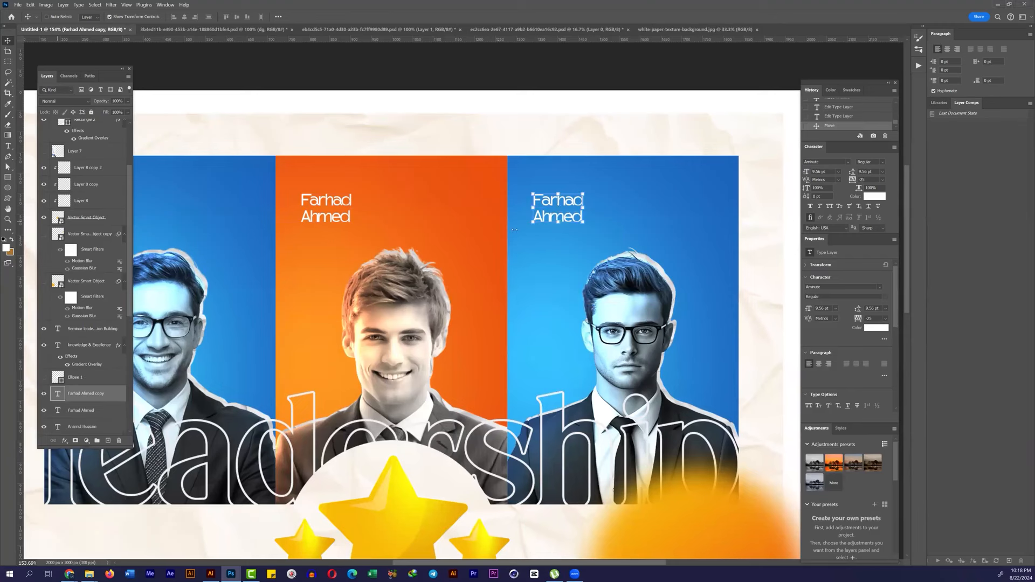
{"action": "double_click", "coordinate": [571, 198]}
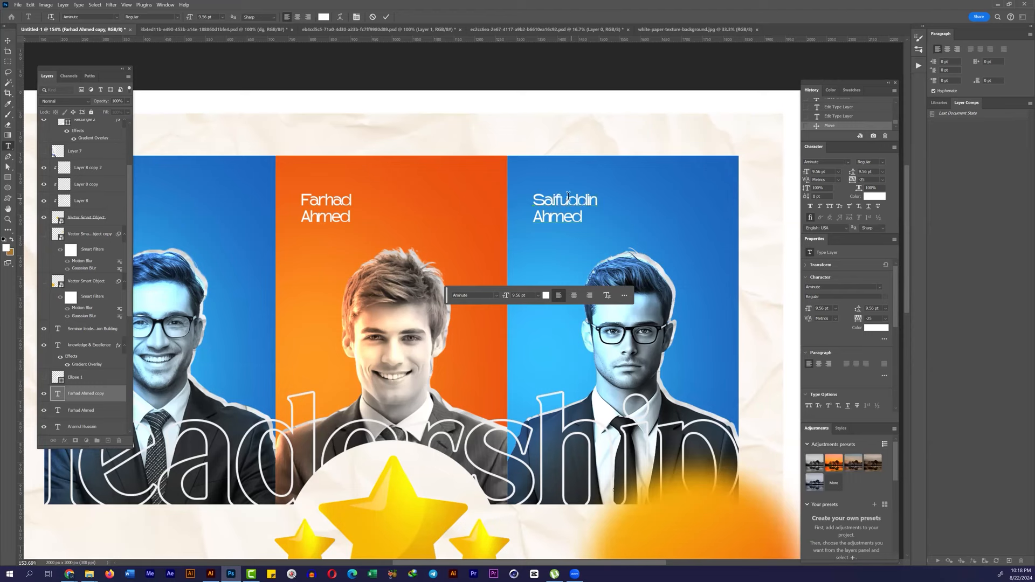
{"action": "type", "text": "Khaled"}
Step: Try a handwritten script font on the first names of all three speakers
{"action": "double_click", "coordinate": [555, 199]}
{"action": "left_click", "coordinate": [848, 161]}
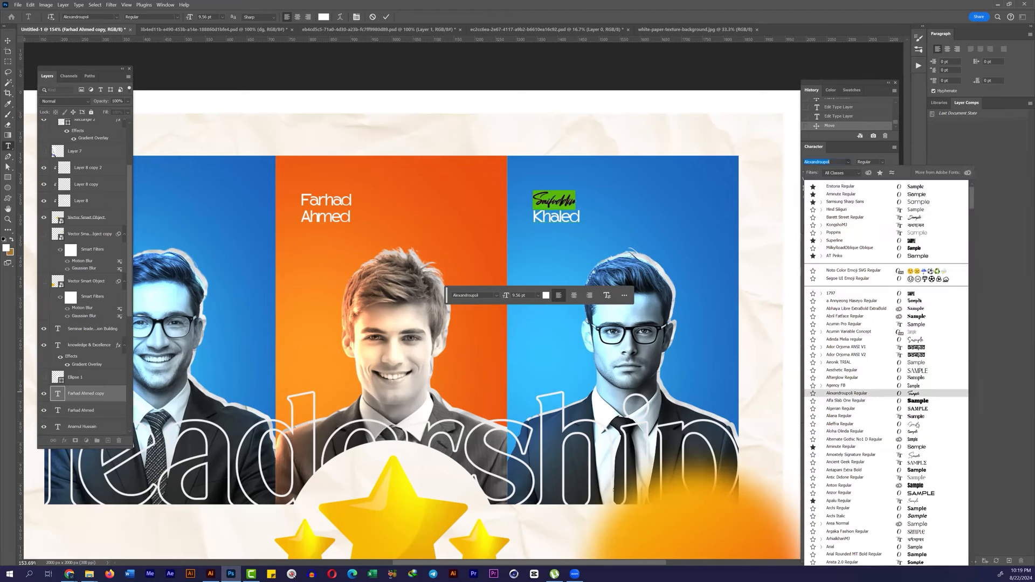
{"action": "left_click", "coordinate": [841, 446]}
{"action": "left_click", "coordinate": [338, 198]}
{"action": "double_click", "coordinate": [338, 198]}
{"action": "left_click", "coordinate": [847, 162]}
{"action": "left_click", "coordinate": [840, 203]}
{"action": "key", "text": "Escape"}
{"action": "left_click_drag", "start_coordinate": [377, 162], "coordinate": [552, 191]}
{"action": "double_click", "coordinate": [260, 229]}
{"action": "left_click", "coordinate": [847, 162]}
{"action": "left_click", "coordinate": [840, 173]}
{"action": "left_click", "coordinate": [838, 171]}
Step: Set the first names of all three speakers in the Apalu Regular font at 16 pt
{"action": "scroll", "coordinate": [750, 177], "scroll_direction": "down", "scroll_amount": 5}
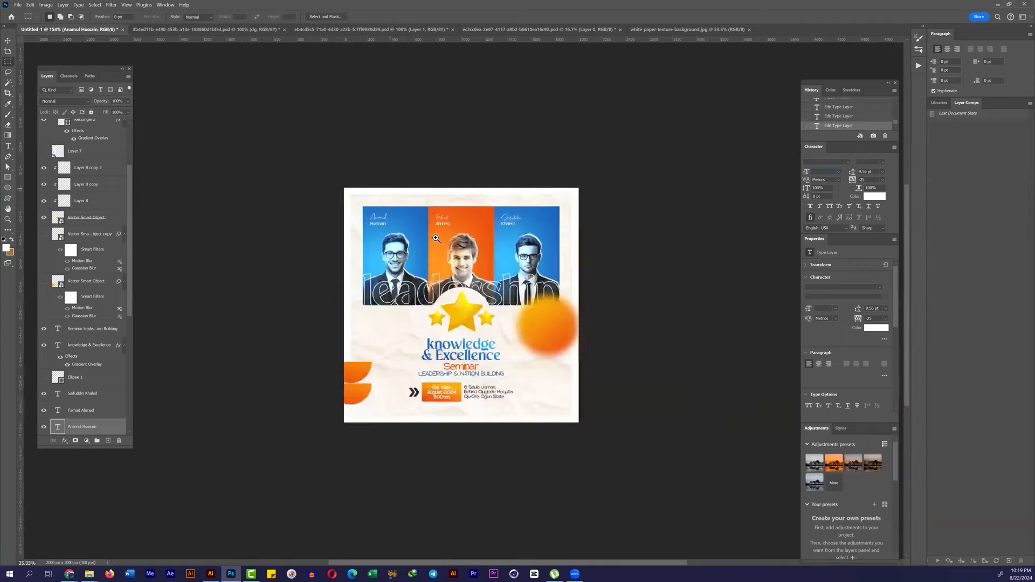
{"action": "scroll", "coordinate": [750, 177], "scroll_direction": "up", "scroll_amount": 4}
{"action": "left_click", "coordinate": [848, 162]}
{"action": "left_click", "coordinate": [839, 500]}
{"action": "left_click", "coordinate": [316, 195]}
{"action": "double_click", "coordinate": [490, 219]}
{"action": "left_click", "coordinate": [848, 162]}
{"action": "left_click", "coordinate": [839, 186]}
{"action": "double_click", "coordinate": [660, 219]}
{"action": "left_click", "coordinate": [848, 161]}
{"action": "left_click", "coordinate": [840, 186]}
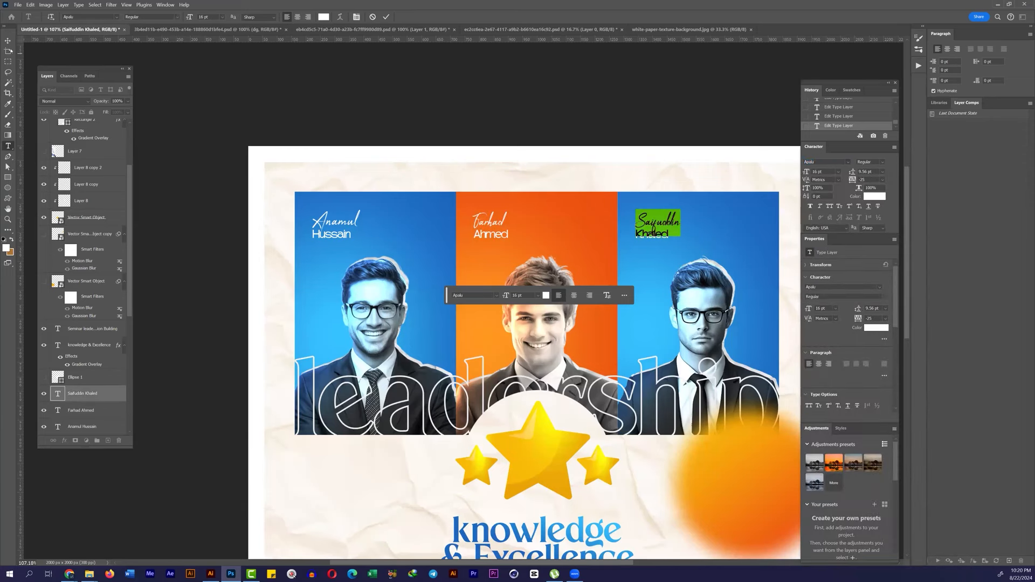
Step: Reposition the three speaker names so each sits near the upper-left corner of its photo panel
{"action": "scroll", "coordinate": [93, 336], "scroll_direction": "down", "scroll_amount": 1}
{"action": "left_click", "coordinate": [82, 386], "text": "shift"}
{"action": "key", "text": "v"}
{"action": "left_click_drag", "start_coordinate": [685, 235], "coordinate": [745, 240]}
{"action": "left_click", "coordinate": [101, 368]}
{"action": "left_click_drag", "start_coordinate": [512, 220], "coordinate": [486, 220]}
{"action": "left_click", "coordinate": [100, 386]}
{"action": "left_click_drag", "start_coordinate": [726, 229], "coordinate": [637, 231]}
{"action": "left_click", "coordinate": [9, 62]}
{"action": "left_click", "coordinate": [8, 71]}
{"action": "scroll", "coordinate": [345, 208], "scroll_direction": "down", "scroll_amount": 10}
{"action": "scroll", "coordinate": [345, 209], "scroll_direction": "up", "scroll_amount": 5}
{"action": "key", "text": "alt+Tab"}
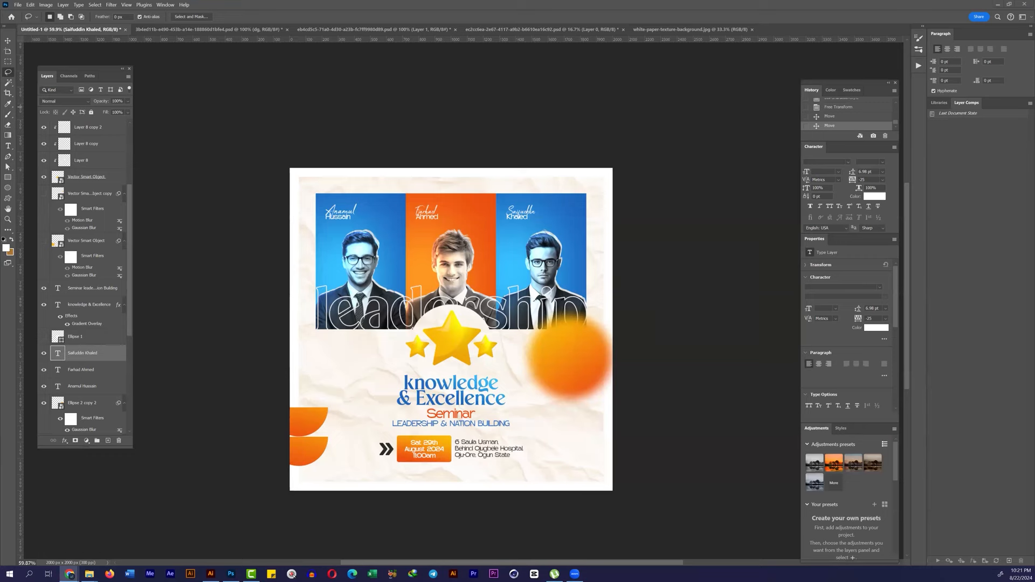
Step: Stamp all visible layers into a new layer on top and convert it to a smart object
{"action": "scroll", "coordinate": [86, 205], "scroll_direction": "up", "scroll_amount": 5}
{"action": "left_click", "coordinate": [86, 129]}
{"action": "key", "text": "ctrl+alt+shift+e"}
{"action": "right_click", "coordinate": [84, 128]}
{"action": "left_click", "coordinate": [114, 293]}
Step: Apply a Camera Raw filter to the stamped layer with Contrast +8, Highlights +31, Vibrance +8 and Clarity +7
{"action": "left_click", "coordinate": [101, 4]}
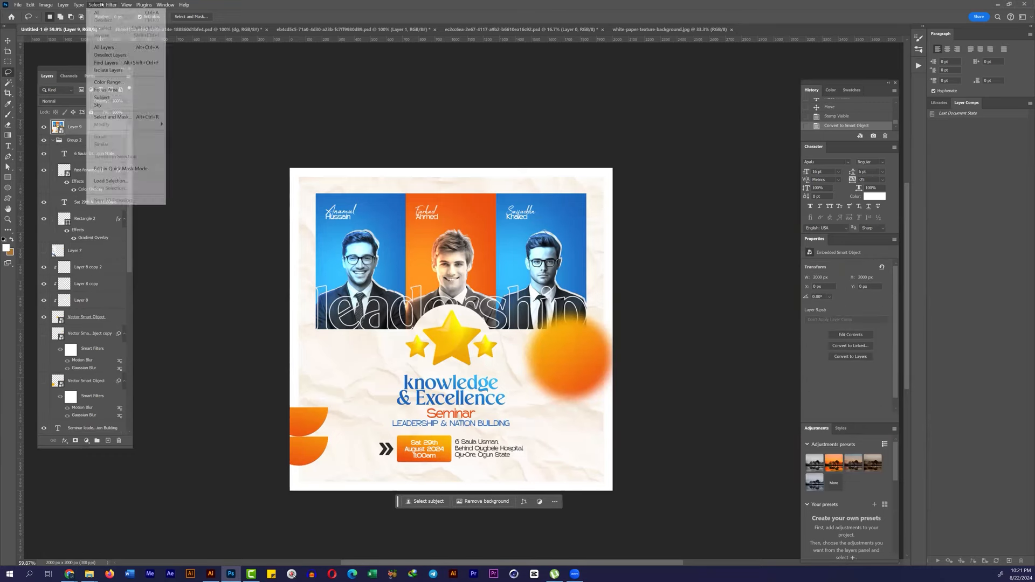
{"action": "left_click", "coordinate": [129, 63]}
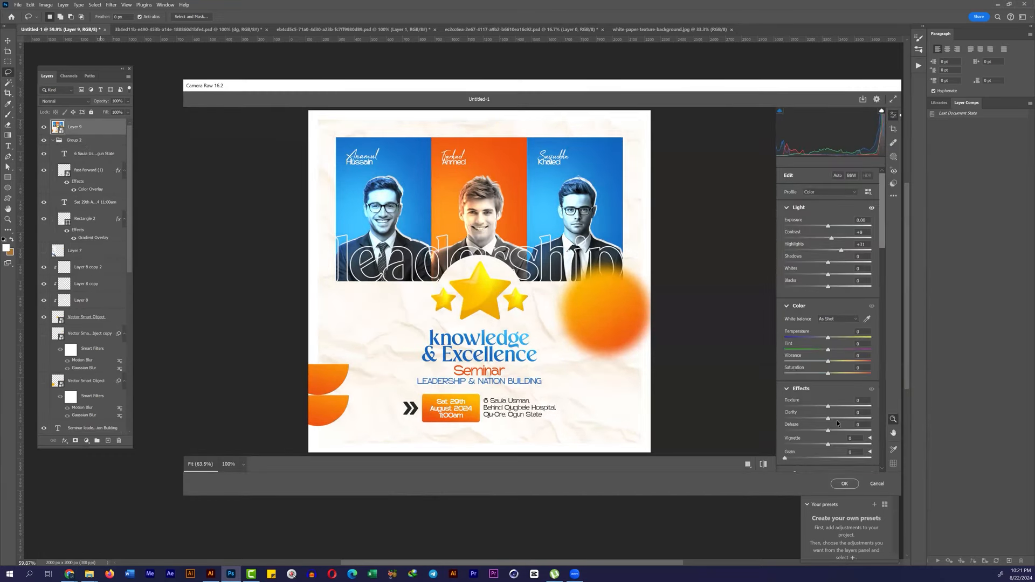
{"action": "left_click_drag", "start_coordinate": [829, 365], "coordinate": [832, 365]}
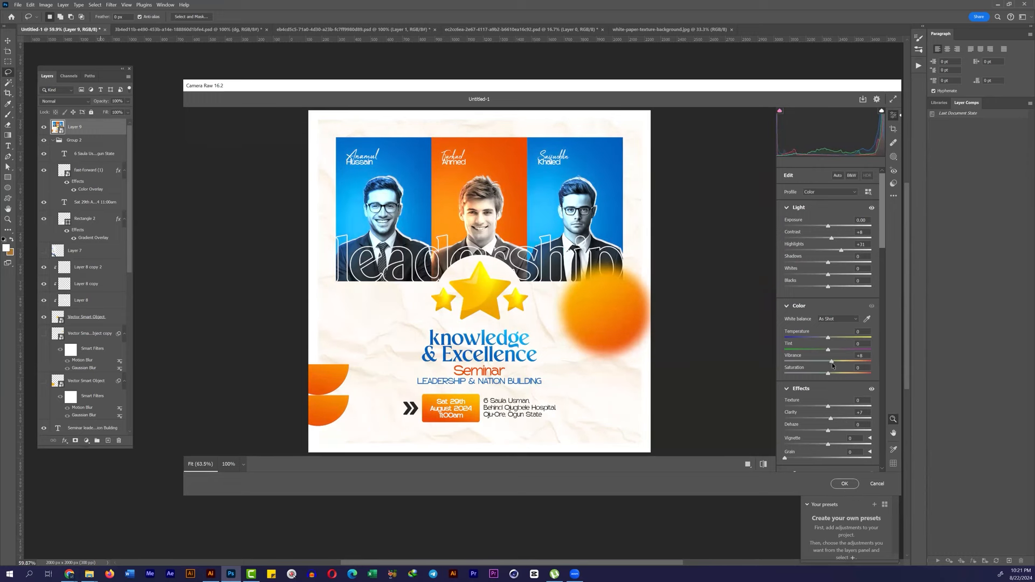
{"action": "left_click", "coordinate": [844, 483]}
Step: Sharpen the stamped layer with Unsharp Mask at amount 74%, radius 4.4 pixels and threshold 10, and apply Add Noise
{"action": "left_click", "coordinate": [111, 4]}
{"action": "mouse_move", "coordinate": [118, 165]}
{"action": "left_click", "coordinate": [226, 198]}
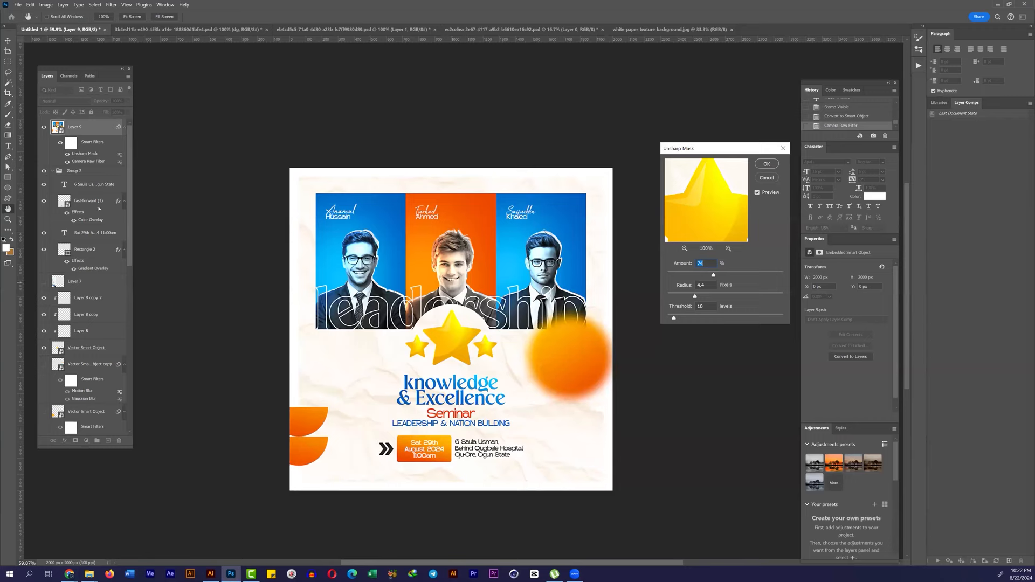
{"action": "key", "text": "Return"}
{"action": "left_click", "coordinate": [111, 5]}
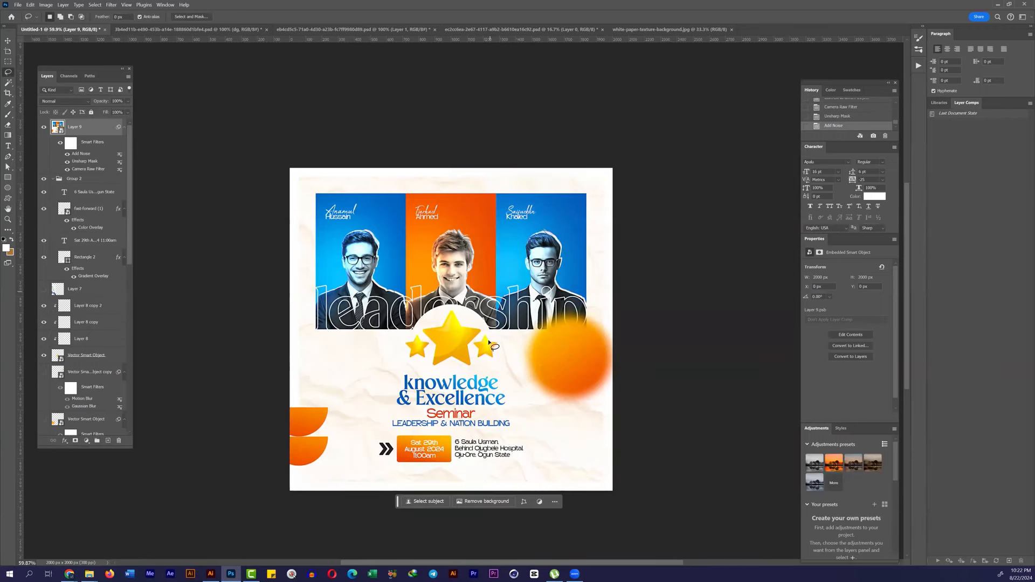
{"action": "scroll", "coordinate": [471, 358], "scroll_direction": "up", "scroll_amount": 8}
{"action": "scroll", "coordinate": [468, 369], "scroll_direction": "down", "scroll_amount": 7}
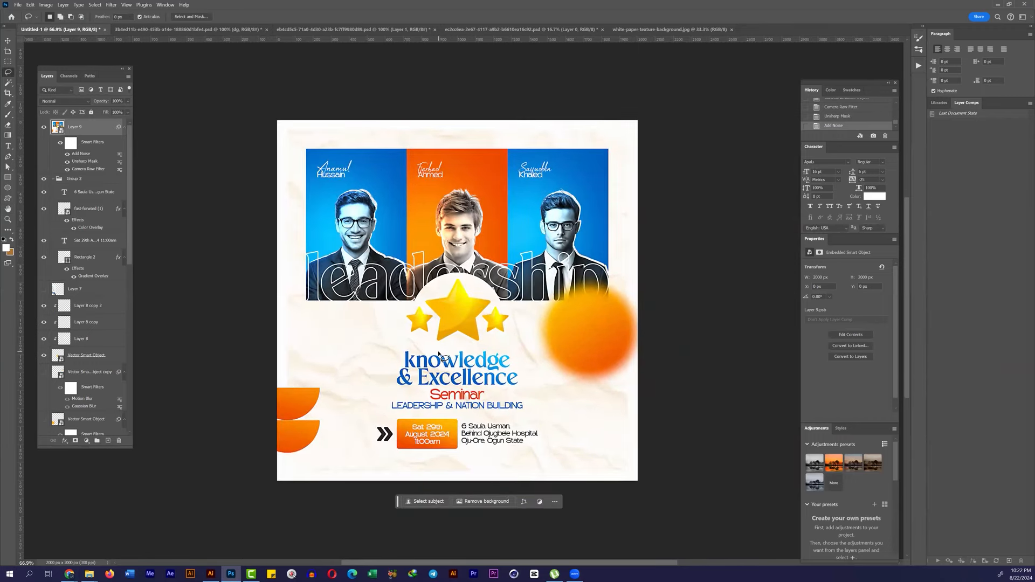
Step: Hide the stamped smart object layer and the blurred orange circle
{"action": "left_click", "coordinate": [69, 573]}
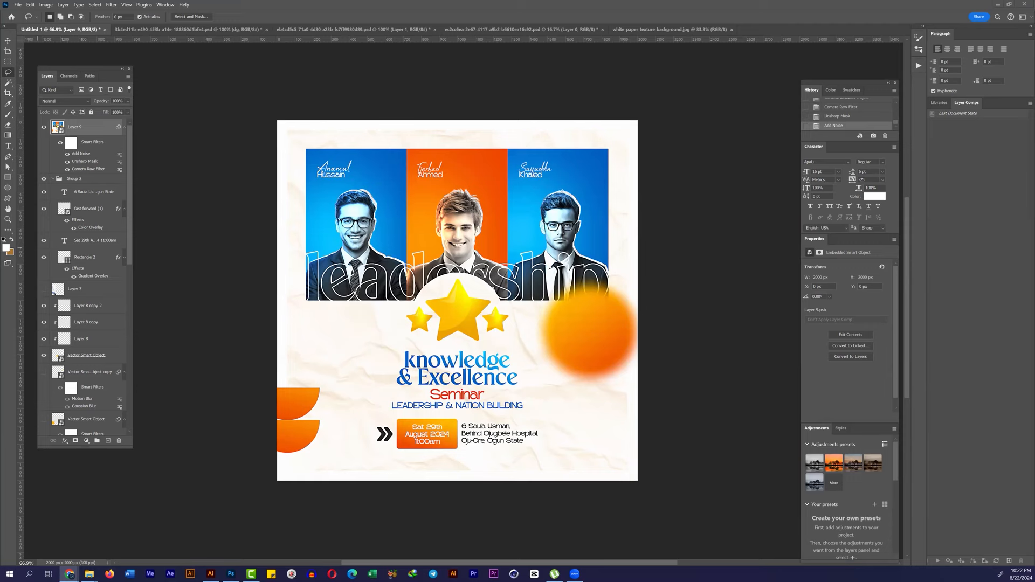
{"action": "left_click", "coordinate": [231, 573]}
{"action": "left_click", "coordinate": [43, 127]}
{"action": "key", "text": "v"}
{"action": "left_click_drag", "start_coordinate": [593, 329], "coordinate": [593, 301]}
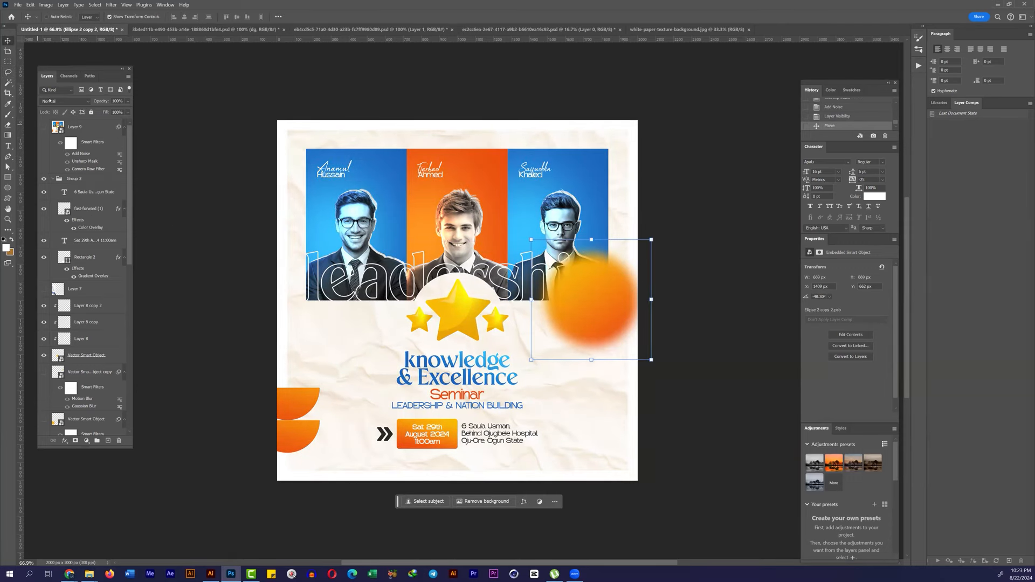
{"action": "scroll", "coordinate": [70, 165], "scroll_direction": "down", "scroll_amount": 8}
{"action": "left_click", "coordinate": [44, 251]}
Step: Duplicate the two orange half circles from the banner's left edge and move the copies to its upper-right area
{"action": "left_click", "coordinate": [99, 356]}
{"action": "left_click", "coordinate": [95, 388], "text": "shift"}
{"action": "left_click_drag", "start_coordinate": [290, 404], "coordinate": [327, 397]}
{"action": "left_click_drag", "start_coordinate": [291, 345], "coordinate": [628, 169]}
{"action": "key", "text": "Return"}
Step: Rotate the copied half circles upright with their curves facing left and position them across the banner's right edge beside the third panel
{"action": "left_click_drag", "start_coordinate": [658, 141], "coordinate": [586, 201]}
{"action": "left_click_drag", "start_coordinate": [624, 170], "coordinate": [624, 198]}
{"action": "key", "text": "Return"}
{"action": "scroll", "coordinate": [501, 229], "scroll_direction": "down", "scroll_amount": 1}
{"action": "scroll", "coordinate": [500, 229], "scroll_direction": "up", "scroll_amount": 2}
{"action": "scroll", "coordinate": [500, 229], "scroll_direction": "down", "scroll_amount": 1}
{"action": "left_click_drag", "start_coordinate": [673, 159], "coordinate": [595, 172]}
{"action": "left_click_drag", "start_coordinate": [657, 207], "coordinate": [670, 233]}
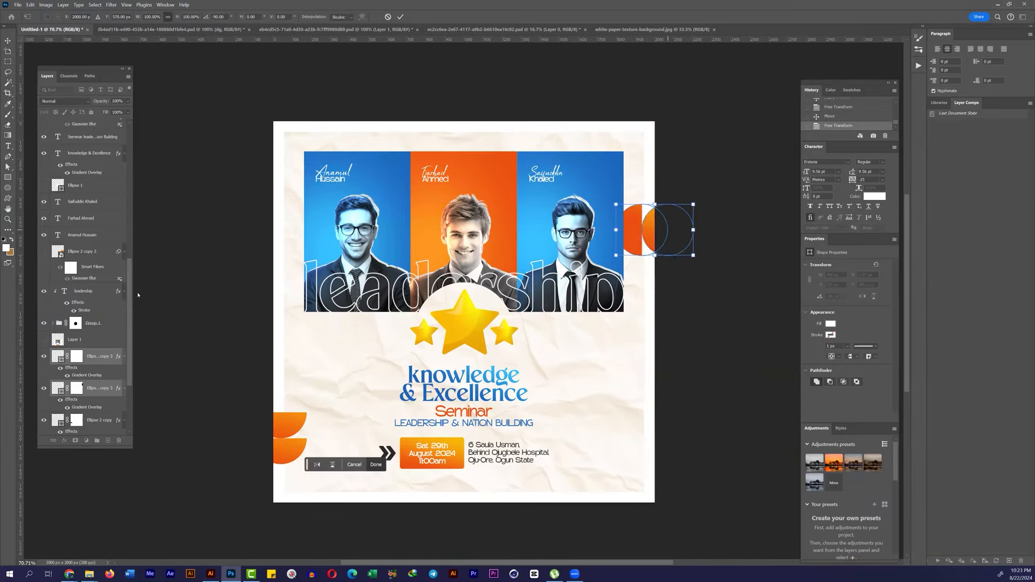
Step: Rotate the two original half circles 90° counterclockwise and place them at the banner's left edge beside the title
{"action": "scroll", "coordinate": [100, 318], "scroll_direction": "down", "scroll_amount": 6}
{"action": "left_click", "coordinate": [100, 314]}
{"action": "left_click", "coordinate": [102, 343], "text": "shift"}
{"action": "key", "text": "ctrl+t"}
{"action": "left_click_drag", "start_coordinate": [238, 378], "coordinate": [230, 399]}
{"action": "left_click_drag", "start_coordinate": [328, 393], "coordinate": [297, 367]}
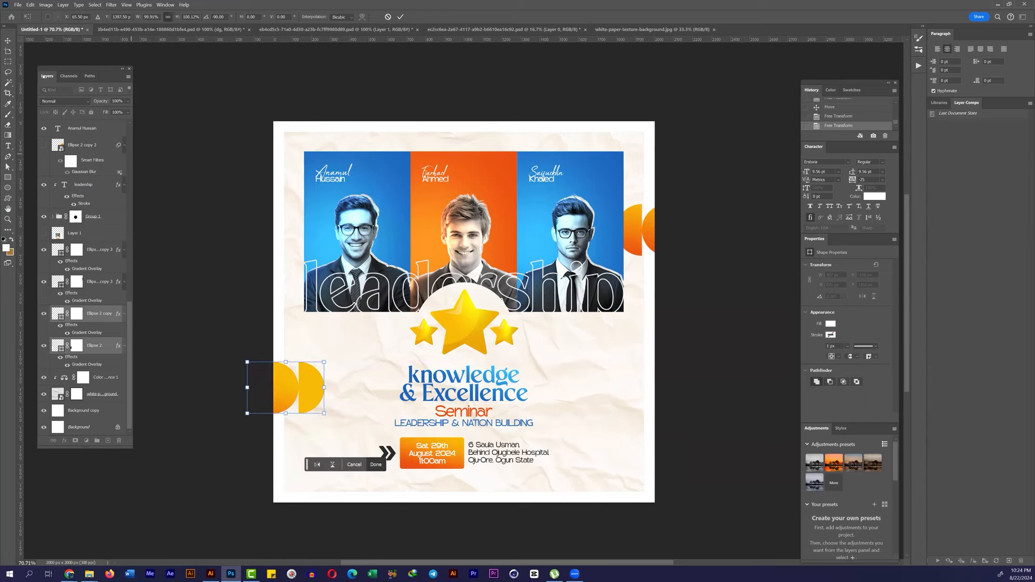
{"action": "key", "text": "Return"}
Step: Bring the copied half circles to the front and shift them so they overlap the third photo panel's right edge
{"action": "left_click", "coordinate": [101, 281]}
{"action": "key", "text": "ctrl+shift+bracketright"}
{"action": "key", "text": "ctrl+shift+bracketright"}
{"action": "key", "text": "ctrl+shift+bracketright"}
{"action": "left_click_drag", "start_coordinate": [450, 366], "coordinate": [457, 302]}
{"action": "mouse_move", "coordinate": [705, 267]}
{"action": "left_mouse_down"}
{"action": "mouse_move", "coordinate": [676, 267]}
{"action": "mouse_move", "coordinate": [695, 270]}
{"action": "left_mouse_up"}
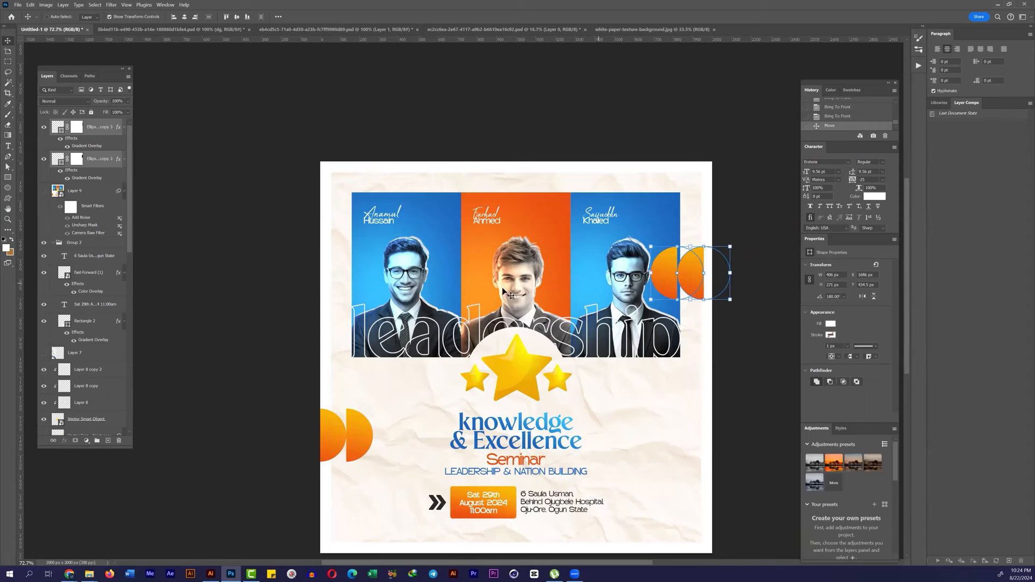
Step: Move the left pair of half circles around the empty paper area beside the title and adjust their placement
{"action": "left_click_drag", "start_coordinate": [274, 372], "coordinate": [367, 430]}
{"action": "mouse_move", "coordinate": [447, 320]}
{"action": "left_mouse_down"}
{"action": "mouse_move", "coordinate": [400, 322]}
{"action": "mouse_move", "coordinate": [453, 321]}
{"action": "left_mouse_up"}
{"action": "left_click_drag", "start_coordinate": [354, 423], "coordinate": [388, 445]}
{"action": "left_click_drag", "start_coordinate": [388, 410], "coordinate": [404, 383]}
{"action": "left_click_drag", "start_coordinate": [404, 384], "coordinate": [405, 437]}
{"action": "left_click_drag", "start_coordinate": [404, 437], "coordinate": [486, 397]}
{"action": "left_click_drag", "start_coordinate": [438, 392], "coordinate": [412, 410]}
{"action": "left_click_drag", "start_coordinate": [390, 359], "coordinate": [386, 400]}
{"action": "mouse_move", "coordinate": [407, 431]}
{"action": "left_mouse_down"}
{"action": "mouse_move", "coordinate": [434, 377]}
{"action": "mouse_move", "coordinate": [367, 467]}
{"action": "mouse_move", "coordinate": [409, 415]}
{"action": "left_mouse_up"}
{"action": "left_click_drag", "start_coordinate": [392, 425], "coordinate": [377, 445]}
{"action": "key", "text": "Return"}
{"action": "mouse_move", "coordinate": [419, 363]}
{"action": "left_mouse_down"}
{"action": "mouse_move", "coordinate": [410, 348]}
{"action": "mouse_move", "coordinate": [418, 362]}
{"action": "left_mouse_up"}
Step: Try transforming the left half circles and moving them elsewhere on the banner, then undo those changes
{"action": "key", "text": "ctrl+t"}
{"action": "left_click_drag", "start_coordinate": [412, 420], "coordinate": [342, 488]}
{"action": "left_click_drag", "start_coordinate": [339, 493], "coordinate": [425, 219]}
{"action": "key", "text": "Return"}
{"action": "key", "text": "ctrl+t"}
{"action": "key", "text": "Escape"}
{"action": "key", "text": "ctrl+z"}
{"action": "key", "text": "ctrl+z"}
{"action": "key", "text": "ctrl+z"}
Step: Finish placing the left half circles beside the Knowledge & Excellence title and hide both of their layers
{"action": "left_click_drag", "start_coordinate": [396, 391], "coordinate": [448, 338]}
{"action": "key", "text": "Return"}
{"action": "left_click_drag", "start_coordinate": [44, 380], "coordinate": [44, 412]}
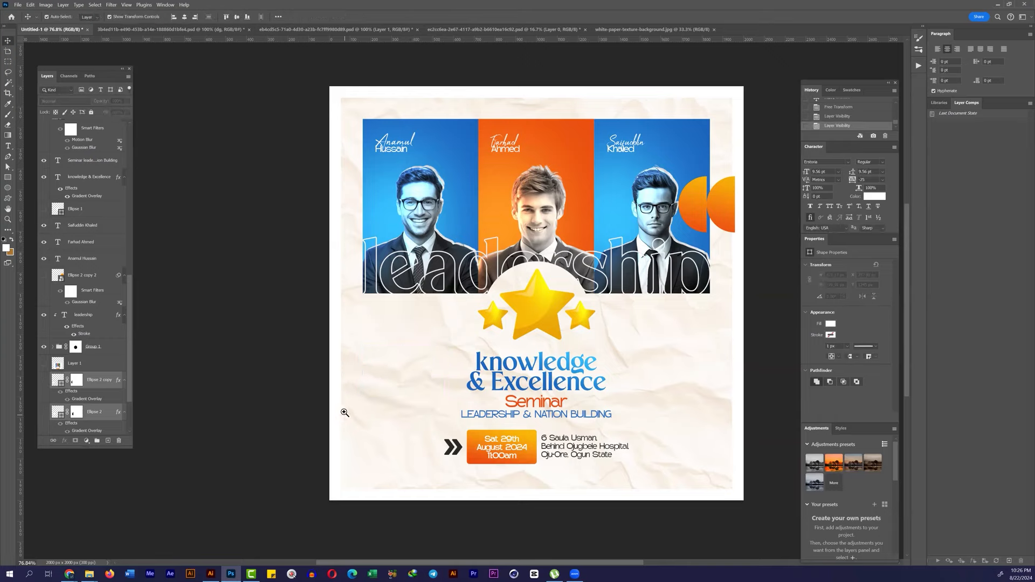
Step: Switch to Chrome and look at the Church Flyer reference page for design ideas
{"action": "scroll", "coordinate": [345, 420], "scroll_direction": "down", "scroll_amount": 2}
{"action": "left_click", "coordinate": [69, 574]}
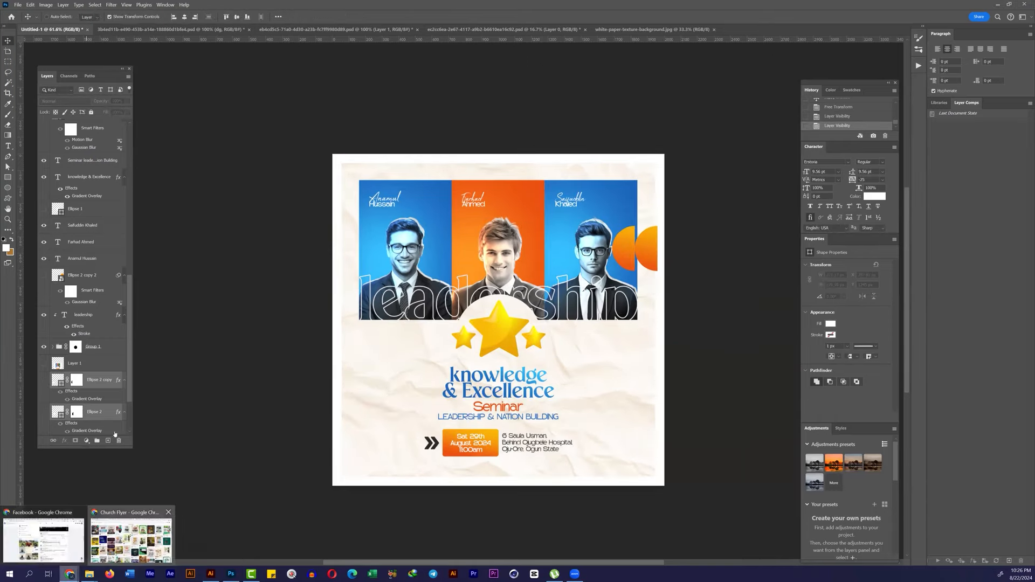
{"action": "left_click", "coordinate": [132, 540]}
Step: Return to Photoshop, show the two left half-circle layers again and group them
{"action": "key", "text": "alt+Tab"}
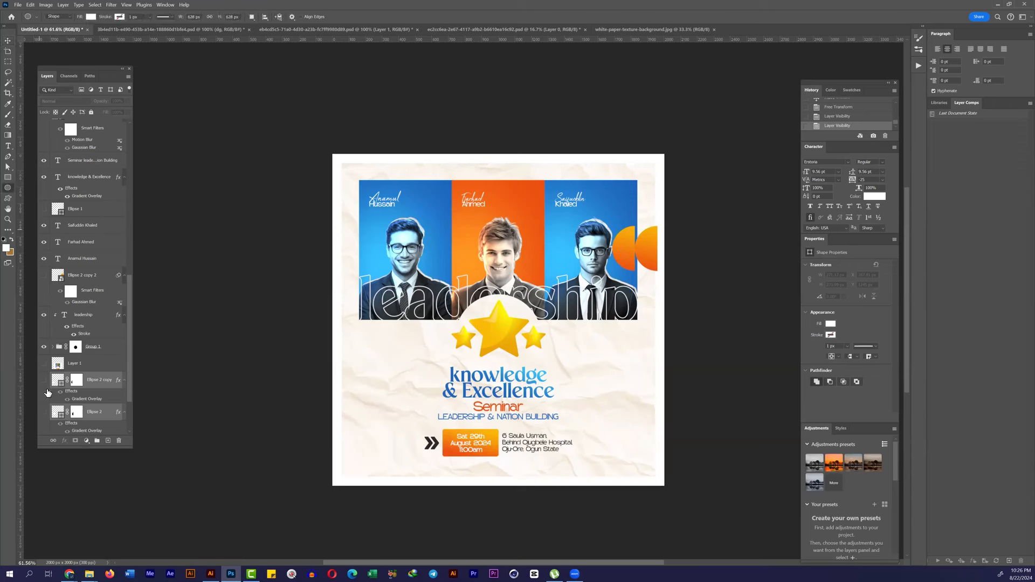
{"action": "left_click_drag", "start_coordinate": [44, 380], "coordinate": [44, 412]}
{"action": "key", "text": "ctrl+g"}
{"action": "right_click", "coordinate": [99, 378]}
{"action": "left_click", "coordinate": [119, 183]}
{"action": "left_click", "coordinate": [716, 145]}
{"action": "left_click", "coordinate": [842, 153]}
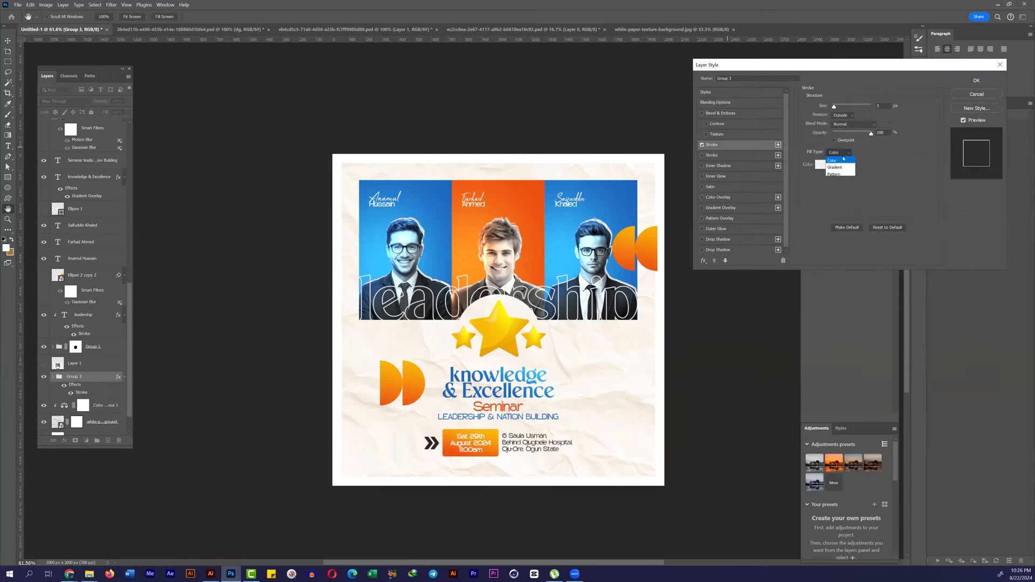
{"action": "left_click", "coordinate": [834, 167]}
{"action": "left_click", "coordinate": [866, 164]}
{"action": "left_click", "coordinate": [976, 95]}
Step: Check the gradient used in the Gradient Overlay of a half-circle layer inside the new group
{"action": "left_click", "coordinate": [53, 376]}
{"action": "left_click", "coordinate": [102, 391]}
{"action": "double_click", "coordinate": [94, 409]}
{"action": "left_click", "coordinate": [854, 125]}
{"action": "left_click", "coordinate": [898, 240]}
{"action": "left_click", "coordinate": [976, 80]}
Step: Add a thin outside stroke to the half-circle group, filled with a linear red-orange to yellow gradient at 90°
{"action": "right_click", "coordinate": [96, 377]}
{"action": "left_click", "coordinate": [117, 183]}
{"action": "left_click", "coordinate": [723, 155]}
{"action": "left_click", "coordinate": [840, 153]}
{"action": "left_click", "coordinate": [837, 167]}
{"action": "left_click", "coordinate": [841, 165]}
{"action": "scroll", "coordinate": [797, 277], "scroll_direction": "down", "scroll_amount": 5}
{"action": "left_click", "coordinate": [825, 295]}
{"action": "left_click", "coordinate": [898, 236]}
{"action": "left_click_drag", "start_coordinate": [862, 107], "coordinate": [838, 109]}
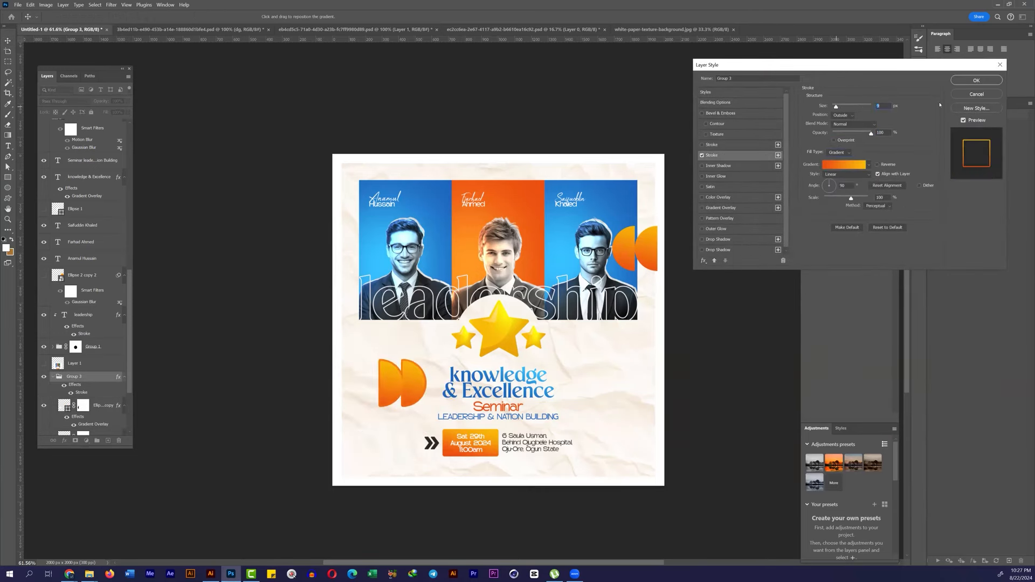
{"action": "left_click", "coordinate": [975, 80]}
Step: Lower the left half-circle group's fill to 0% so only its gradient outline shows
{"action": "left_click", "coordinate": [96, 407]}
{"action": "scroll", "coordinate": [378, 396], "scroll_direction": "up", "scroll_amount": 5}
{"action": "left_click_drag", "start_coordinate": [411, 371], "coordinate": [401, 370]}
{"action": "key", "text": "m"}
{"action": "scroll", "coordinate": [364, 325], "scroll_direction": "down", "scroll_amount": 6}
{"action": "scroll", "coordinate": [339, 307], "scroll_direction": "down", "scroll_amount": 4}
{"action": "left_click", "coordinate": [7, 41]}
{"action": "left_click", "coordinate": [75, 376]}
Step: Move the outlined half circles partly off the banner's left edge, scale them to about 134% and rotate them -30°
{"action": "left_click_drag", "start_coordinate": [353, 325], "coordinate": [328, 324]}
{"action": "left_click_drag", "start_coordinate": [365, 332], "coordinate": [370, 341]}
{"action": "left_click_drag", "start_coordinate": [362, 296], "coordinate": [363, 296]}
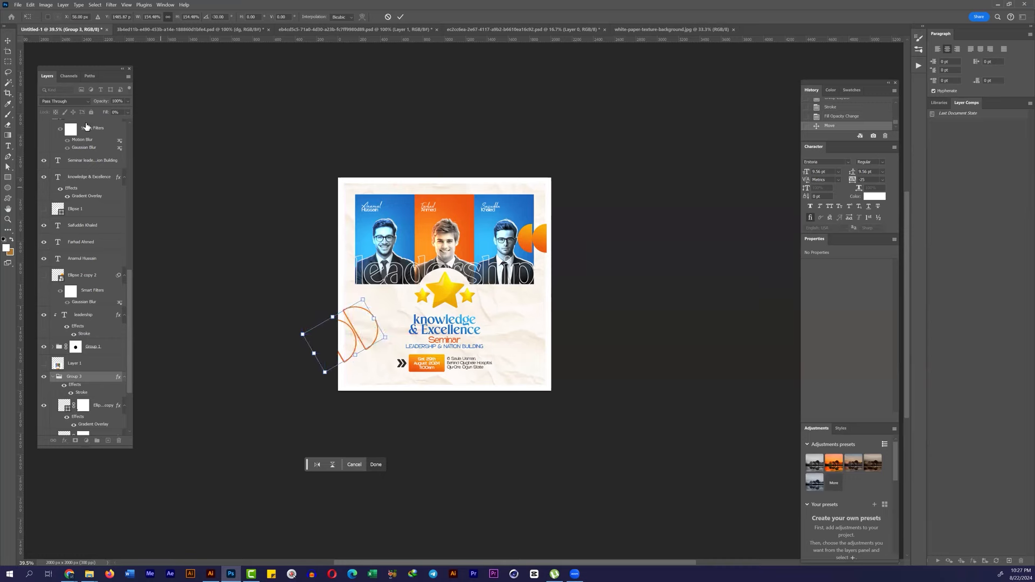
{"action": "key", "text": "Return"}
{"action": "left_click_drag", "start_coordinate": [338, 248], "coordinate": [367, 251]}
{"action": "left_click_drag", "start_coordinate": [367, 363], "coordinate": [367, 367]}
Step: Scale the two solid orange half circles to about 78% and reposition them at the banner's right edge beside the photos
{"action": "scroll", "coordinate": [81, 156], "scroll_direction": "up", "scroll_amount": 10}
{"action": "left_click", "coordinate": [100, 128]}
{"action": "left_click", "coordinate": [100, 158], "text": "shift"}
{"action": "key", "text": "ctrl+t"}
{"action": "left_click_drag", "start_coordinate": [603, 255], "coordinate": [609, 250], "text": "alt"}
{"action": "left_click_drag", "start_coordinate": [648, 225], "coordinate": [590, 248]}
{"action": "scroll", "coordinate": [565, 242], "scroll_direction": "down", "scroll_amount": 5}
{"action": "left_click_drag", "start_coordinate": [589, 247], "coordinate": [593, 243]}
{"action": "scroll", "coordinate": [594, 243], "scroll_direction": "up", "scroll_amount": 3}
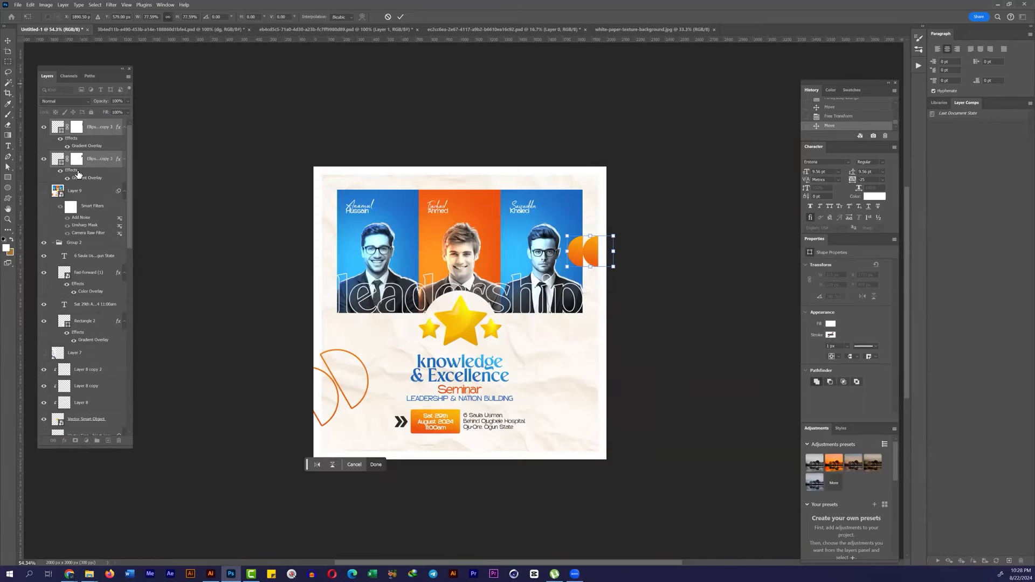
Step: Stamp the visible banner into a new top smart object and transfer Layer 9's Add Noise, Unsharp Mask and Camera Raw filters to it
{"action": "right_click", "coordinate": [100, 132]}
{"action": "key", "text": "Escape"}
{"action": "scroll", "coordinate": [451, 293], "scroll_direction": "up", "scroll_amount": 2}
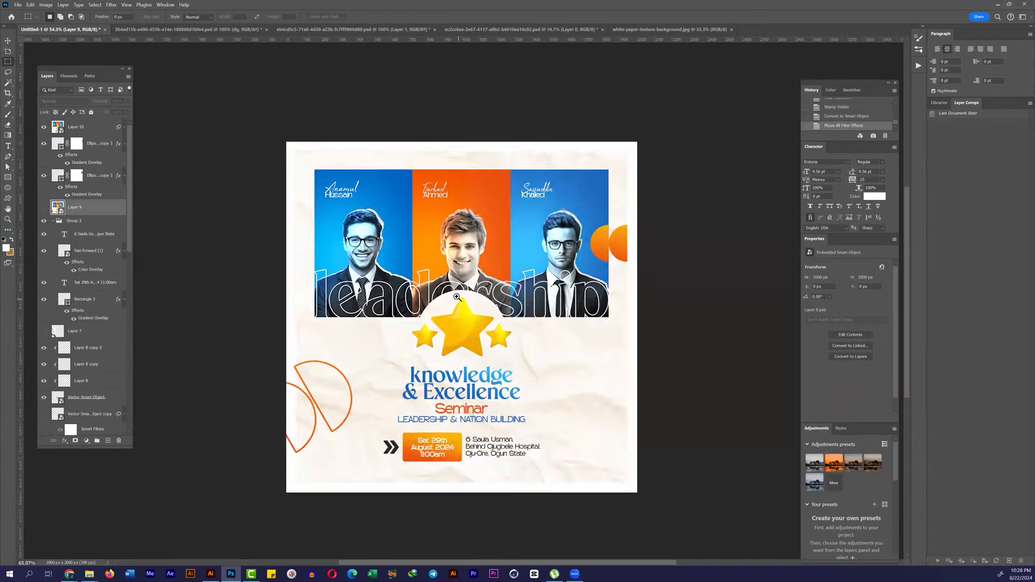
Step: Toggle the top filtered layer's visibility to compare the banner with and without the finishing filters
{"action": "scroll", "coordinate": [452, 294], "scroll_direction": "down", "scroll_amount": 1}
{"action": "scroll", "coordinate": [330, 282], "scroll_direction": "down", "scroll_amount": 3}
{"action": "scroll", "coordinate": [331, 282], "scroll_direction": "up", "scroll_amount": 1}
{"action": "left_click", "coordinate": [45, 128]}
{"action": "left_click", "coordinate": [45, 127]}
{"action": "left_click", "coordinate": [45, 127]}
{"action": "left_click", "coordinate": [45, 128]}
{"action": "scroll", "coordinate": [513, 273], "scroll_direction": "down", "scroll_amount": 3}
{"action": "scroll", "coordinate": [509, 270], "scroll_direction": "up", "scroll_amount": 3}
{"action": "left_click", "coordinate": [69, 574]}
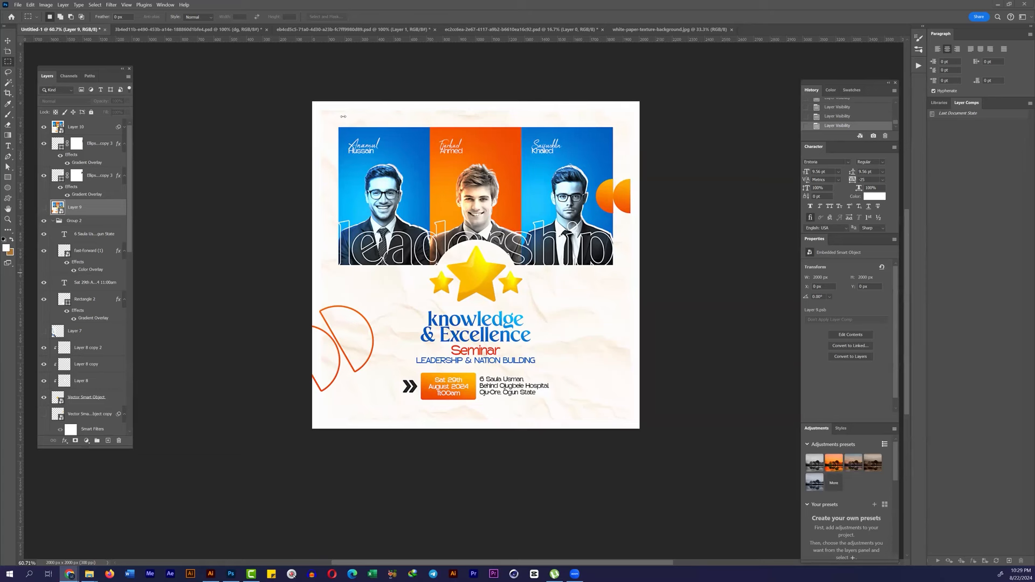
{"action": "left_click", "coordinate": [370, 189]}
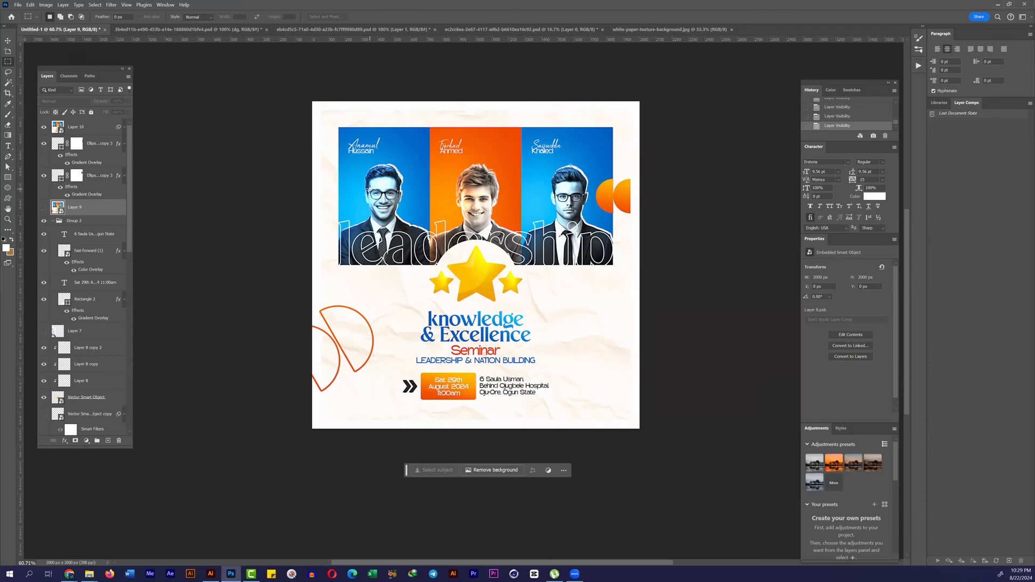